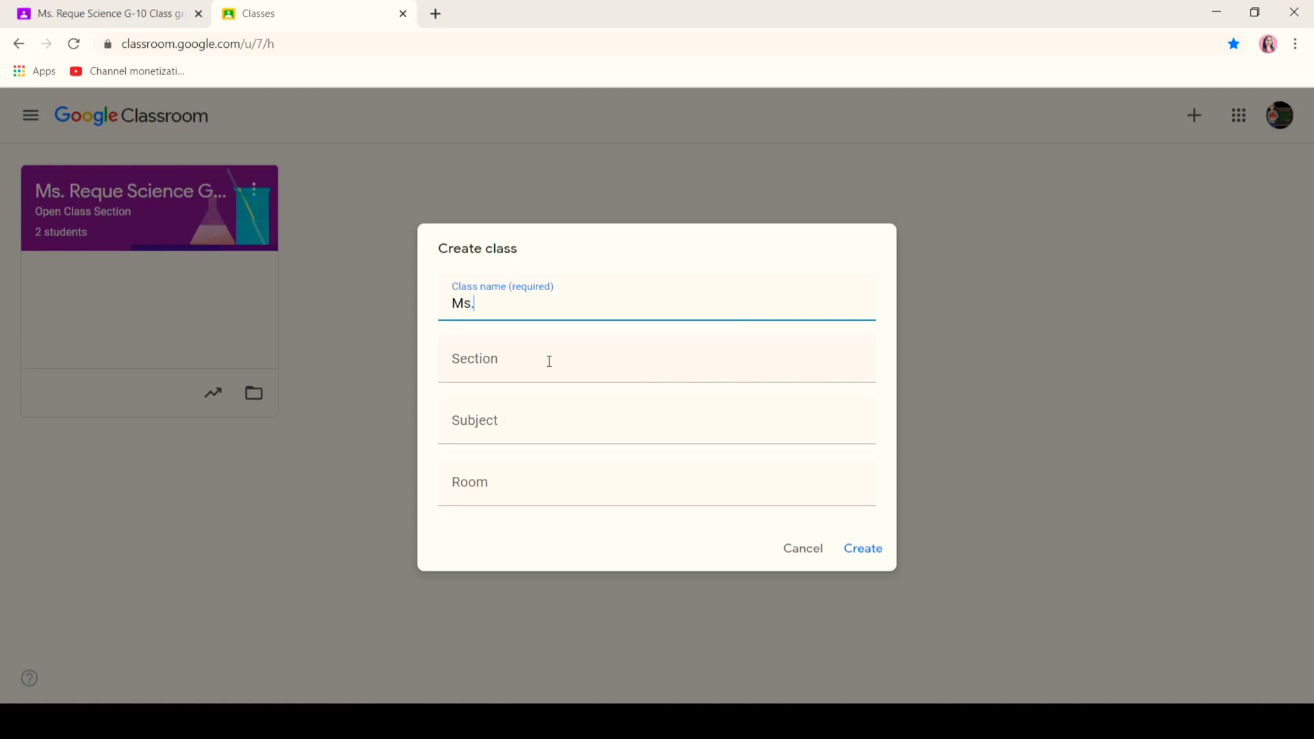
- Create 'Ms. Reque Science Class' with section 'Panday Pira' and subject 'Earth Science'
text(eque Science Class)
click(530, 374)
click(518, 451)
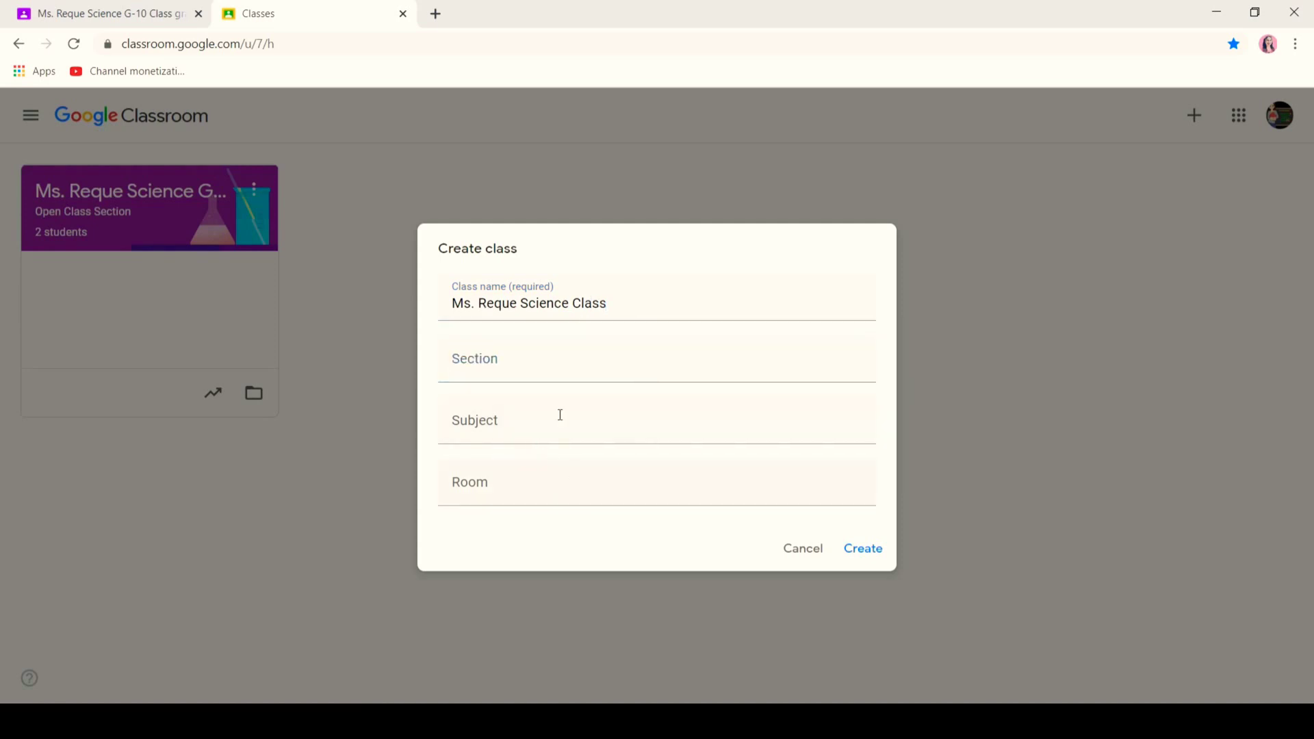
click(537, 369)
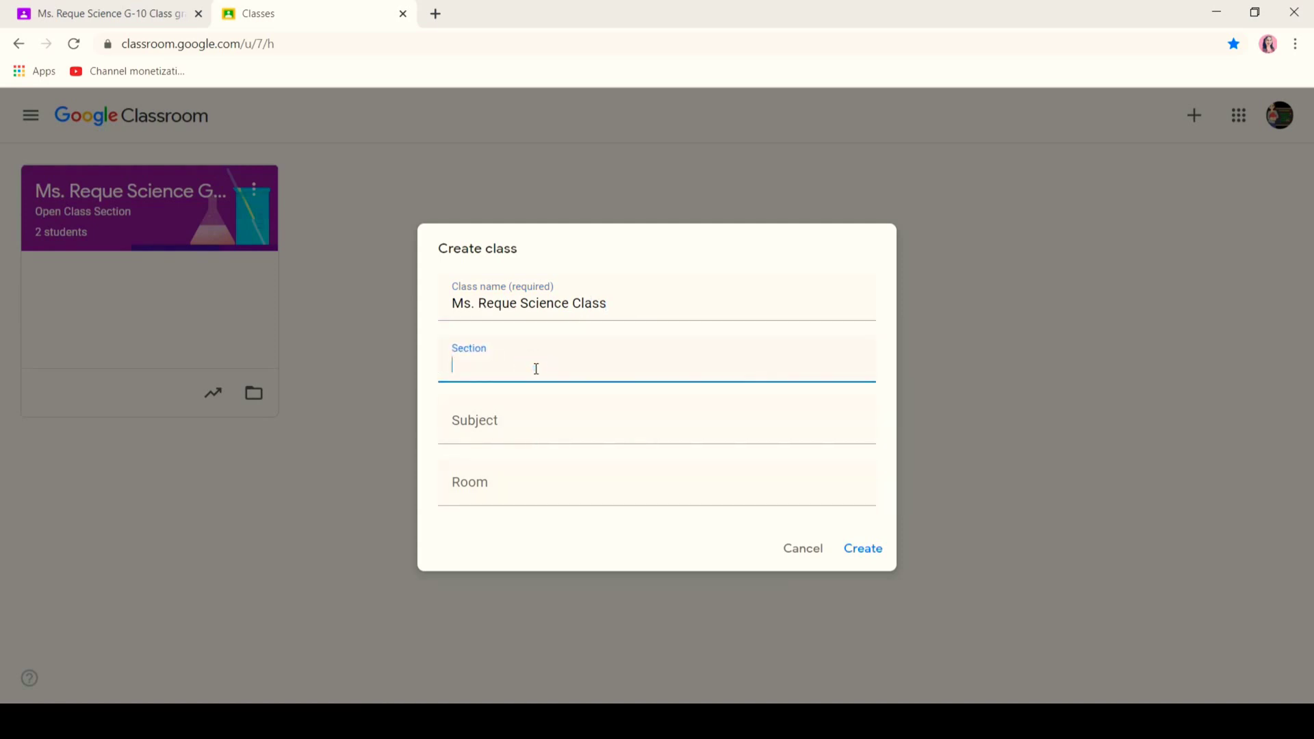
text(Panday Pira)
click(527, 435)
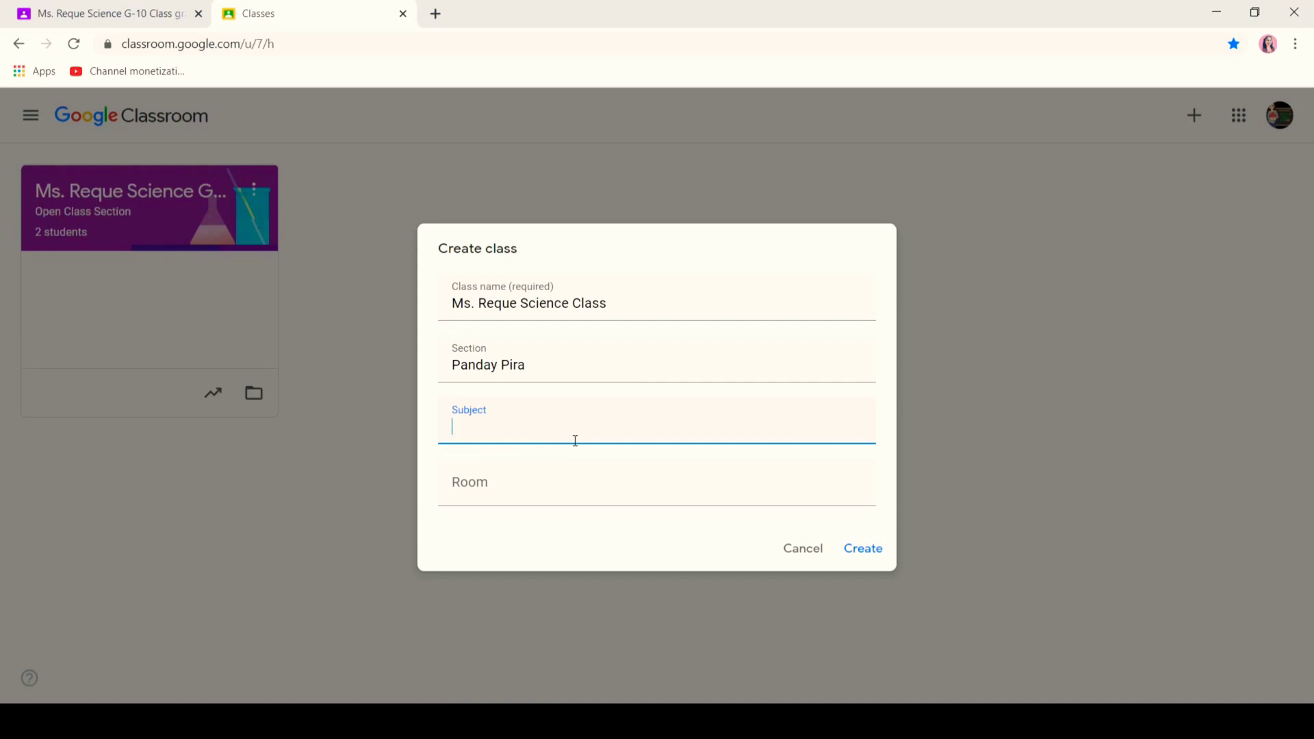
text(Earth Scienc)
click(532, 496)
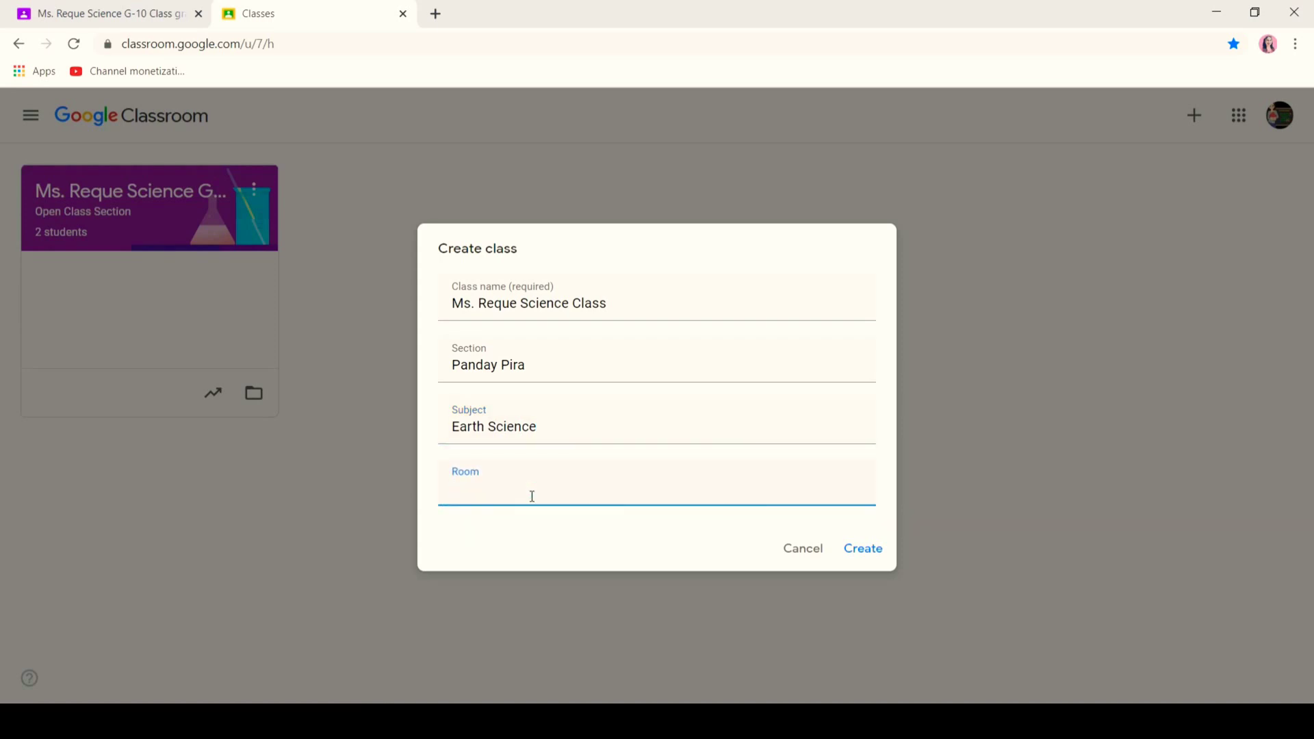
click(862, 550)
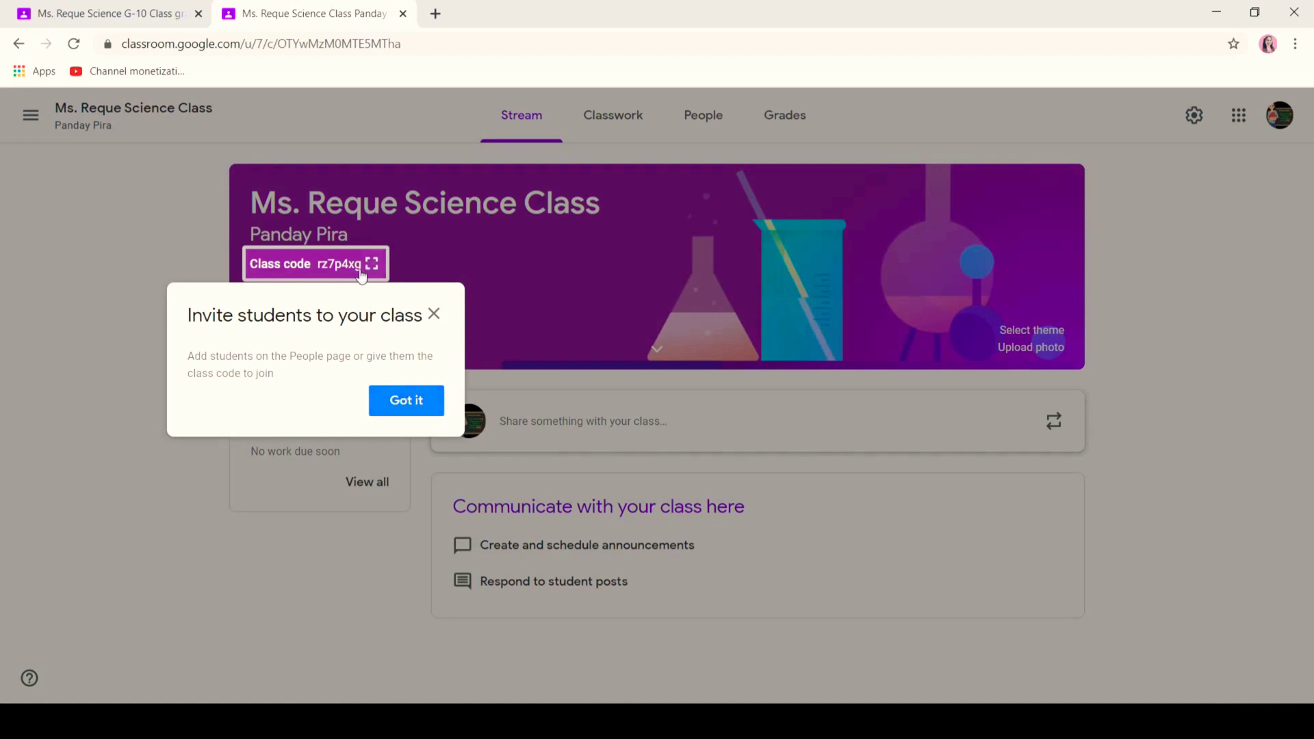
- Invite one student by their e-mail address from the People page, then return to Stream
click(411, 404)
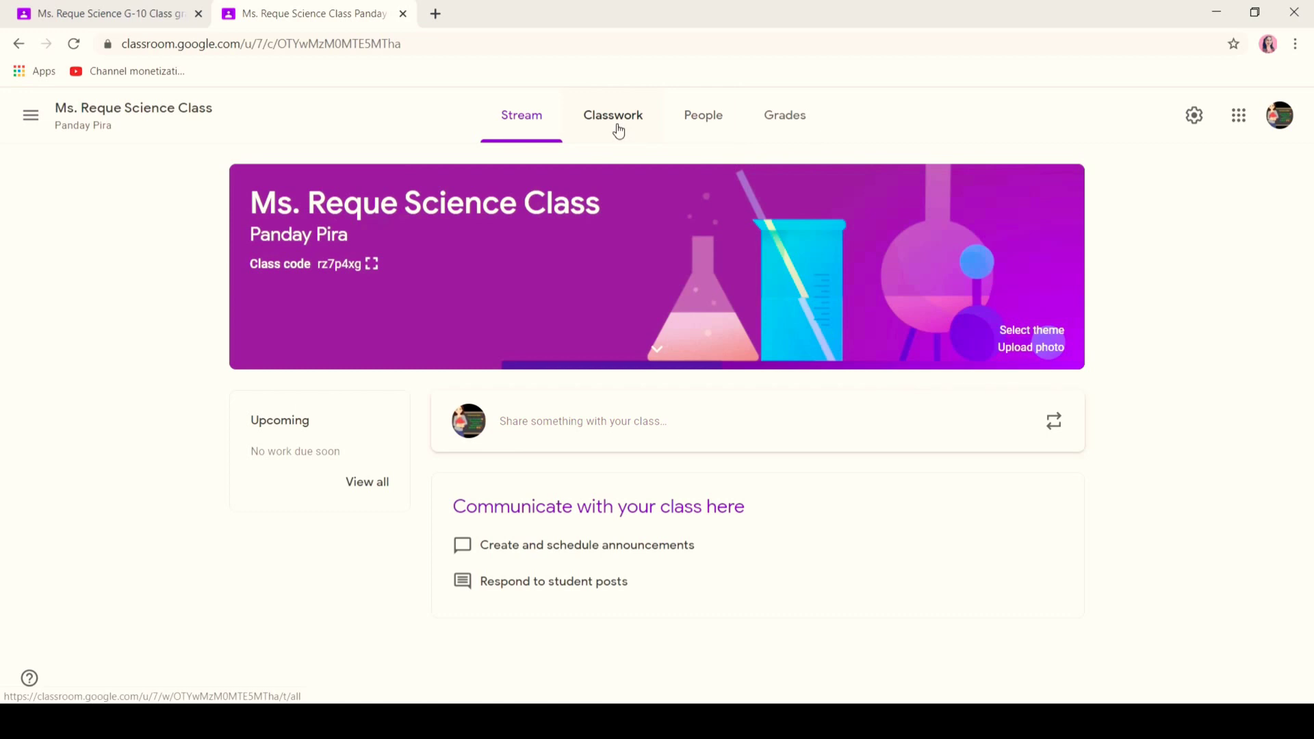
click(692, 119)
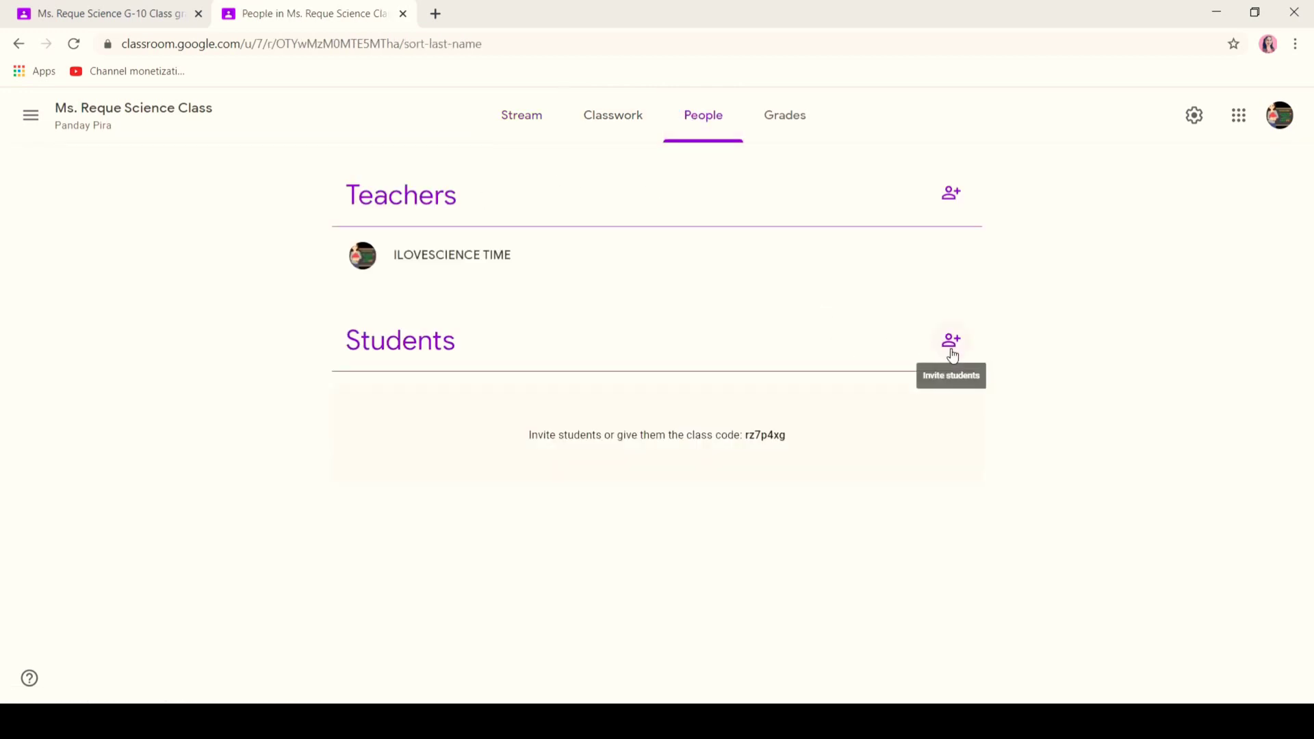
click(951, 340)
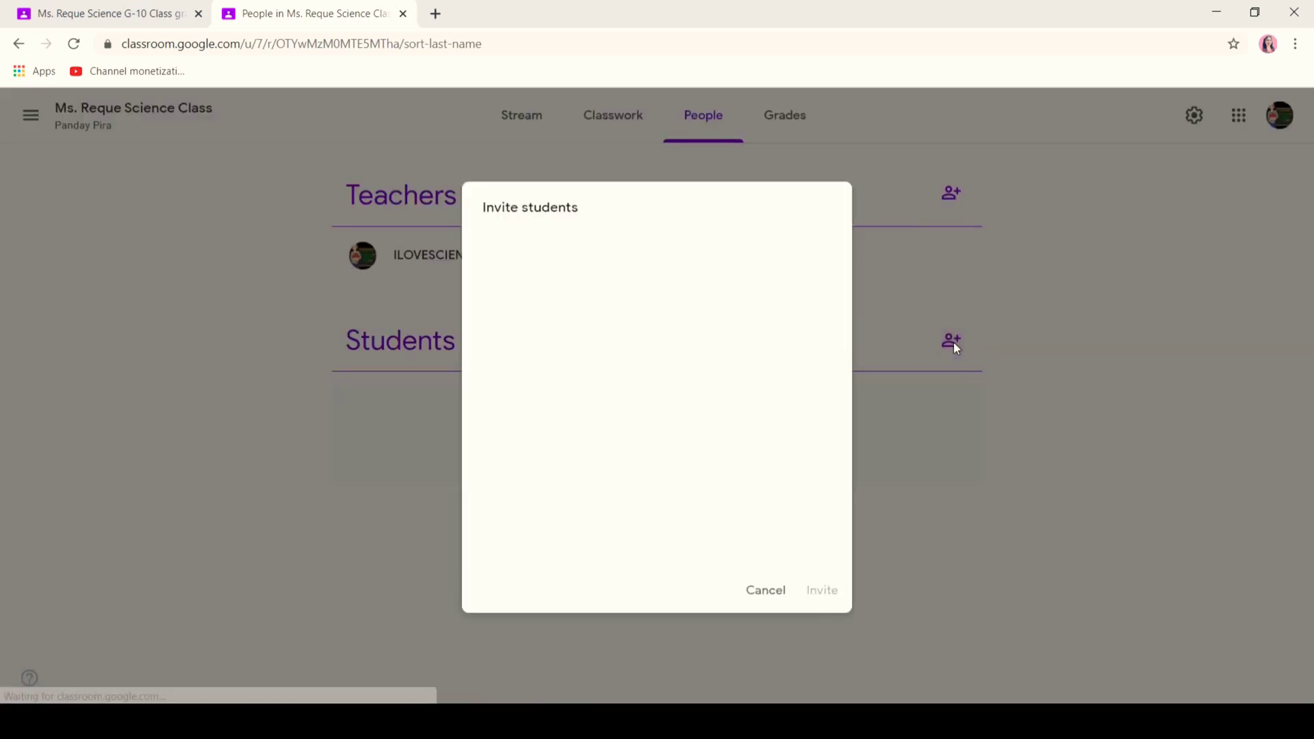
text(s)
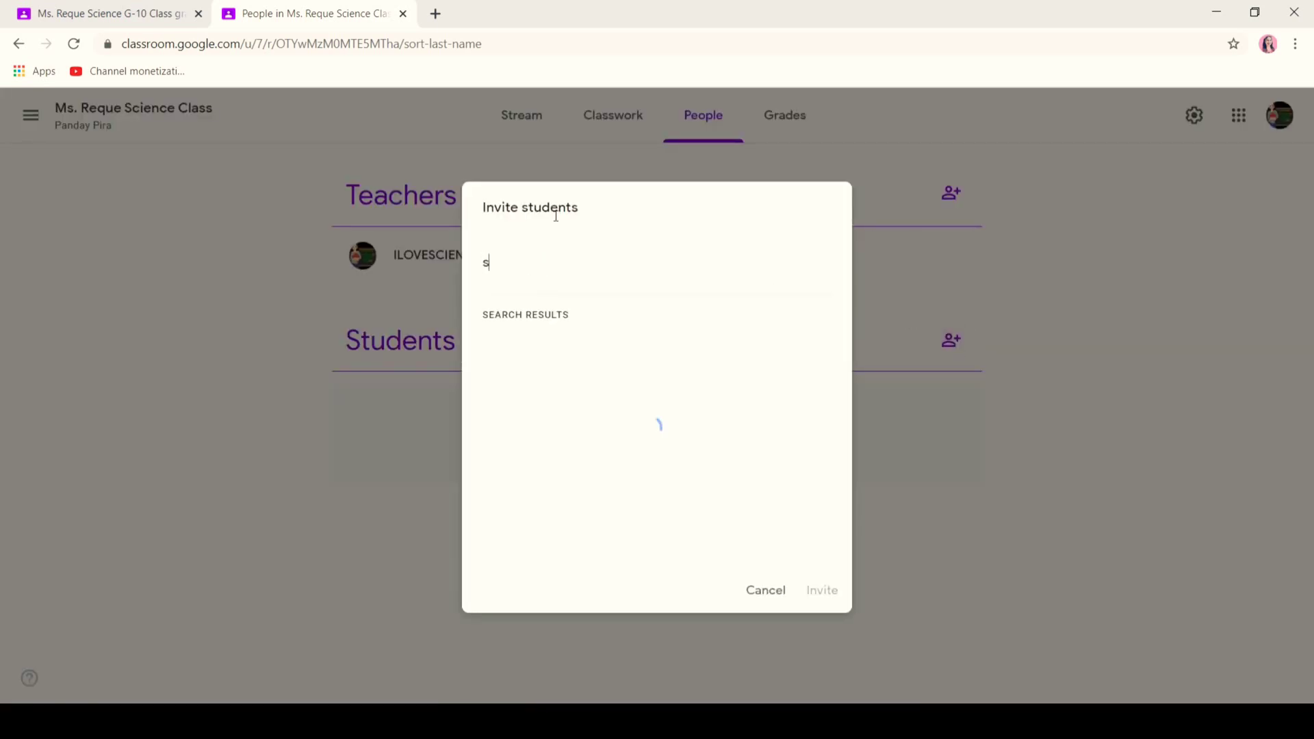
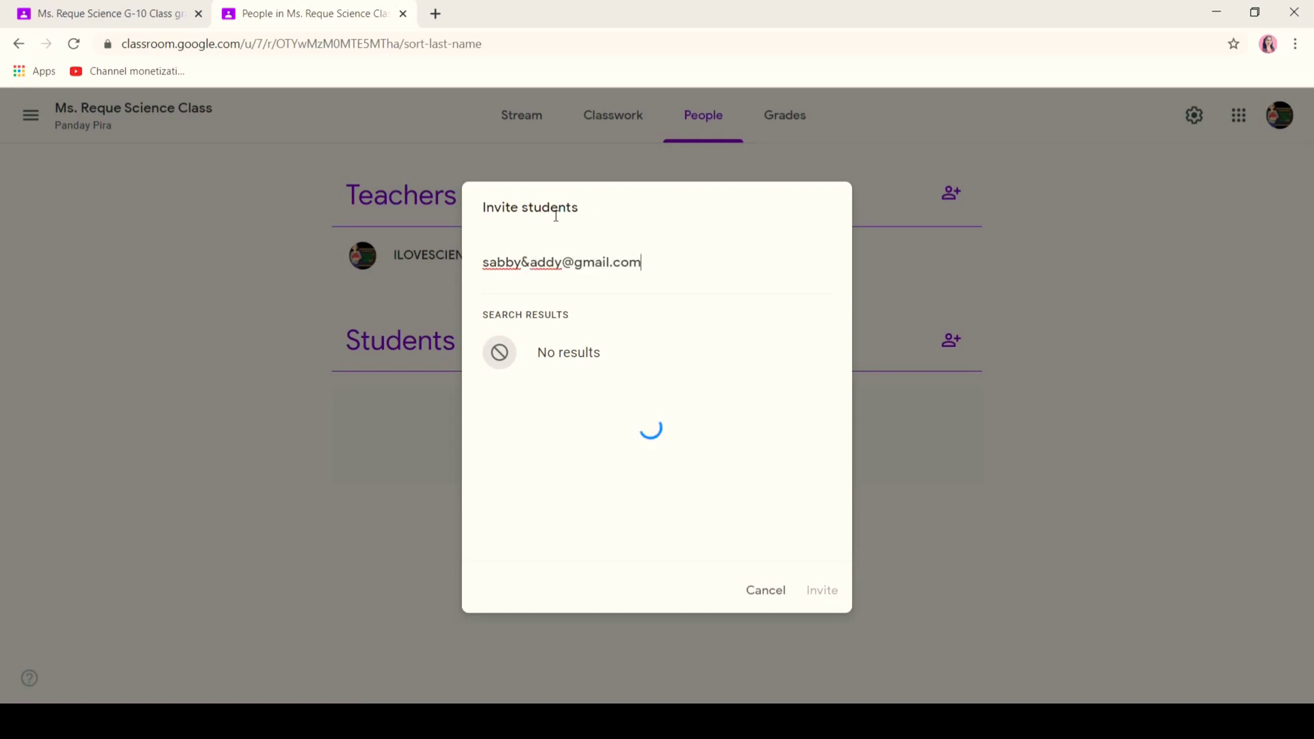
click(617, 359)
click(820, 588)
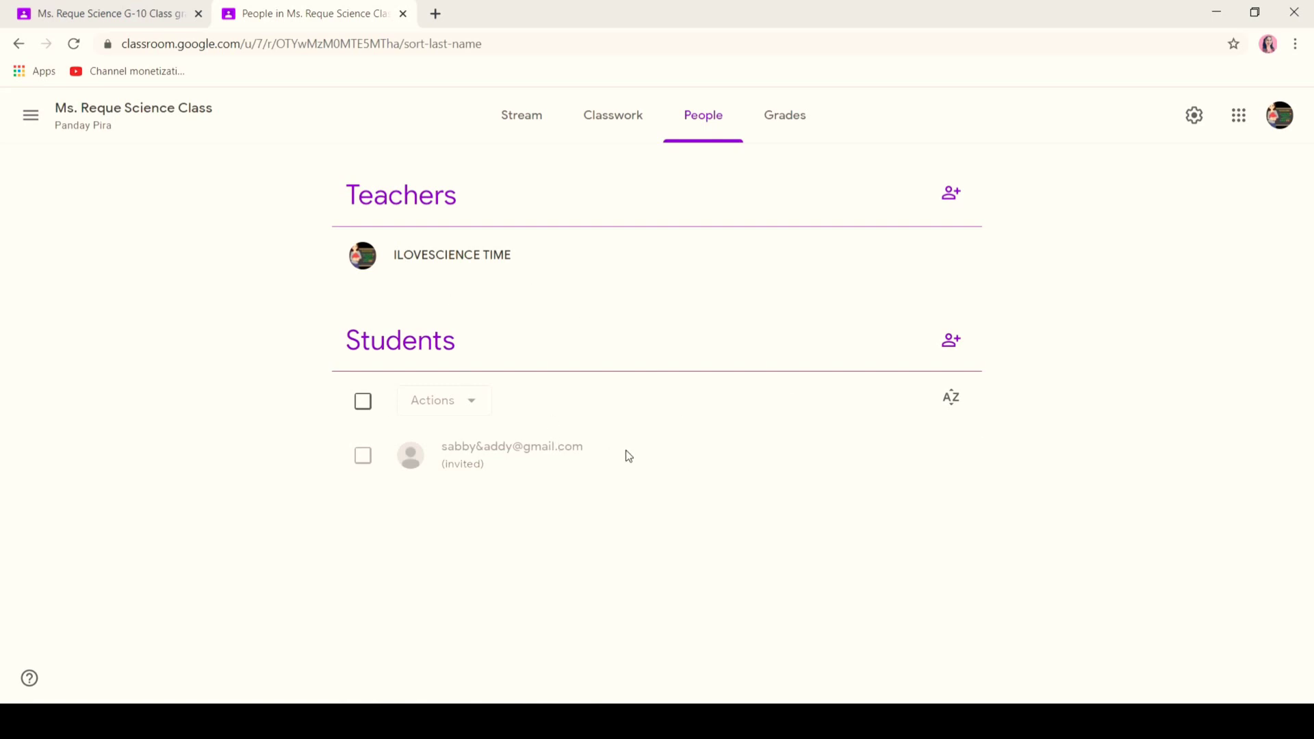
click(520, 130)
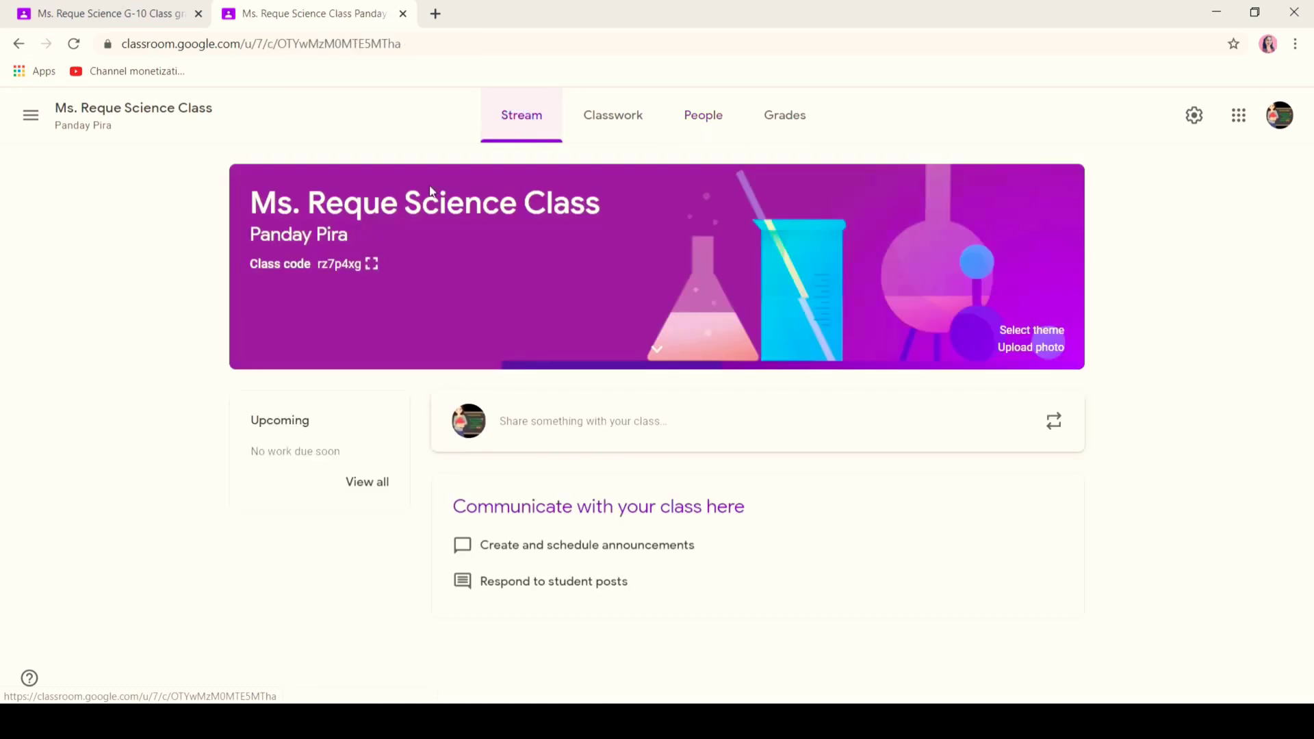
- Preview the enlarged class code, then open the Join class form in a Classes tab
click(372, 264)
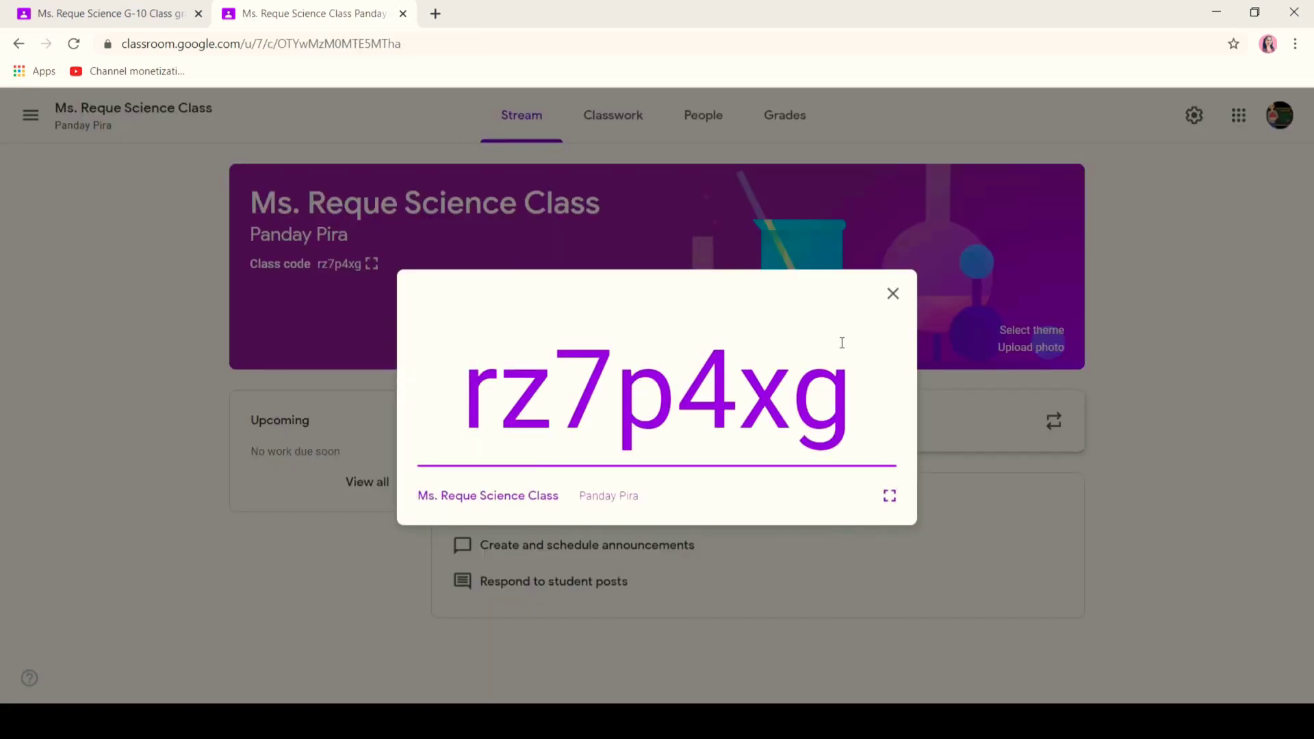
click(894, 296)
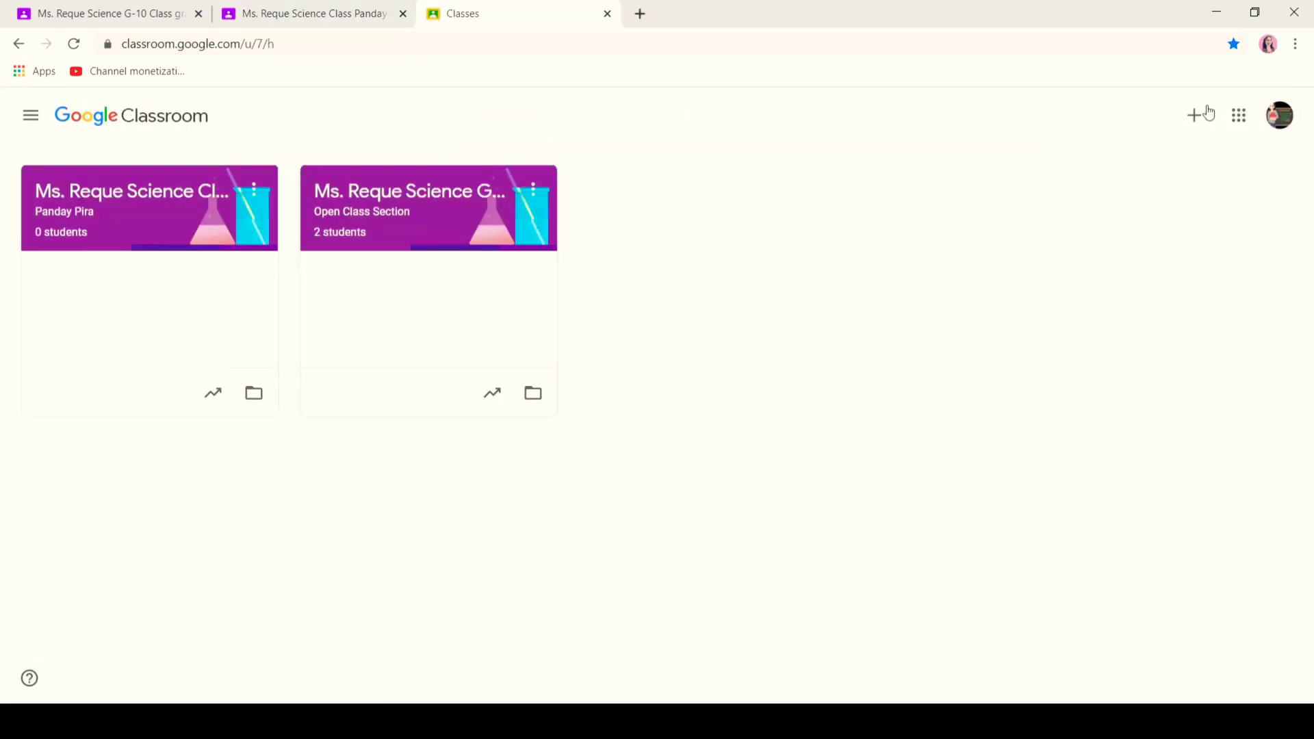
click(1197, 116)
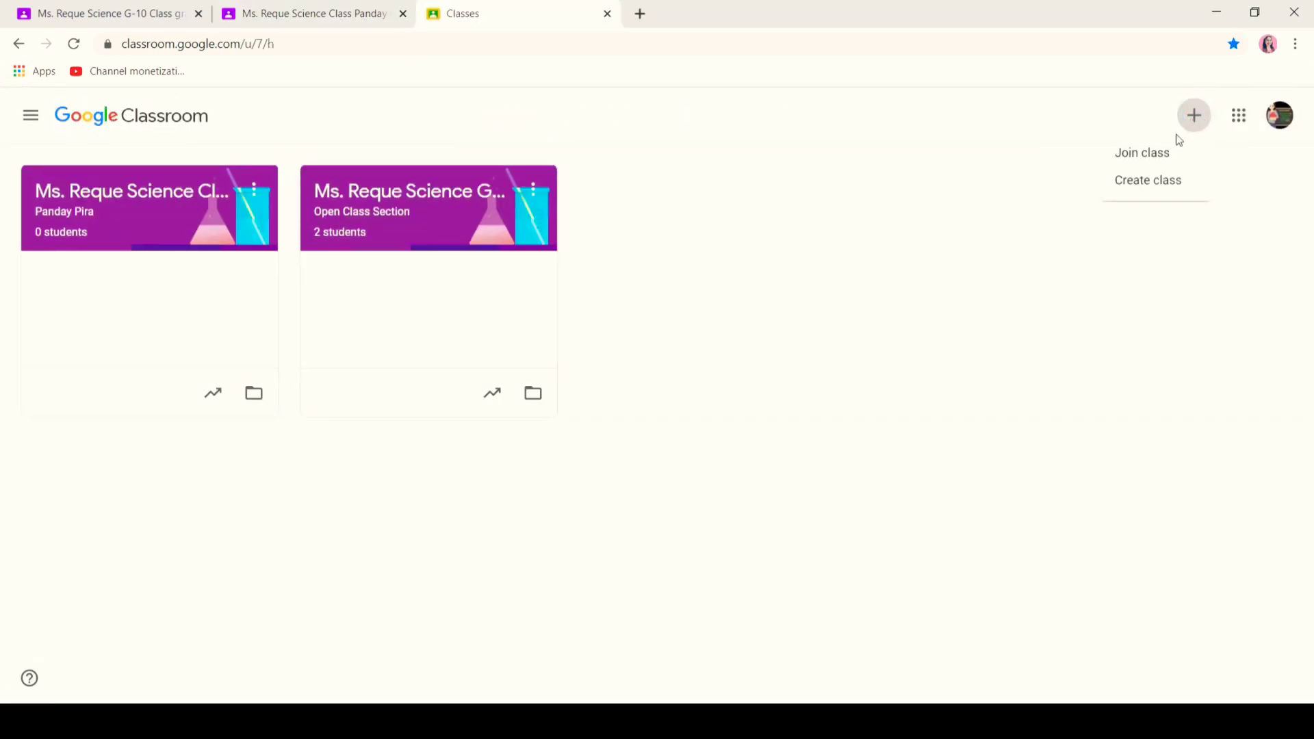
click(1149, 164)
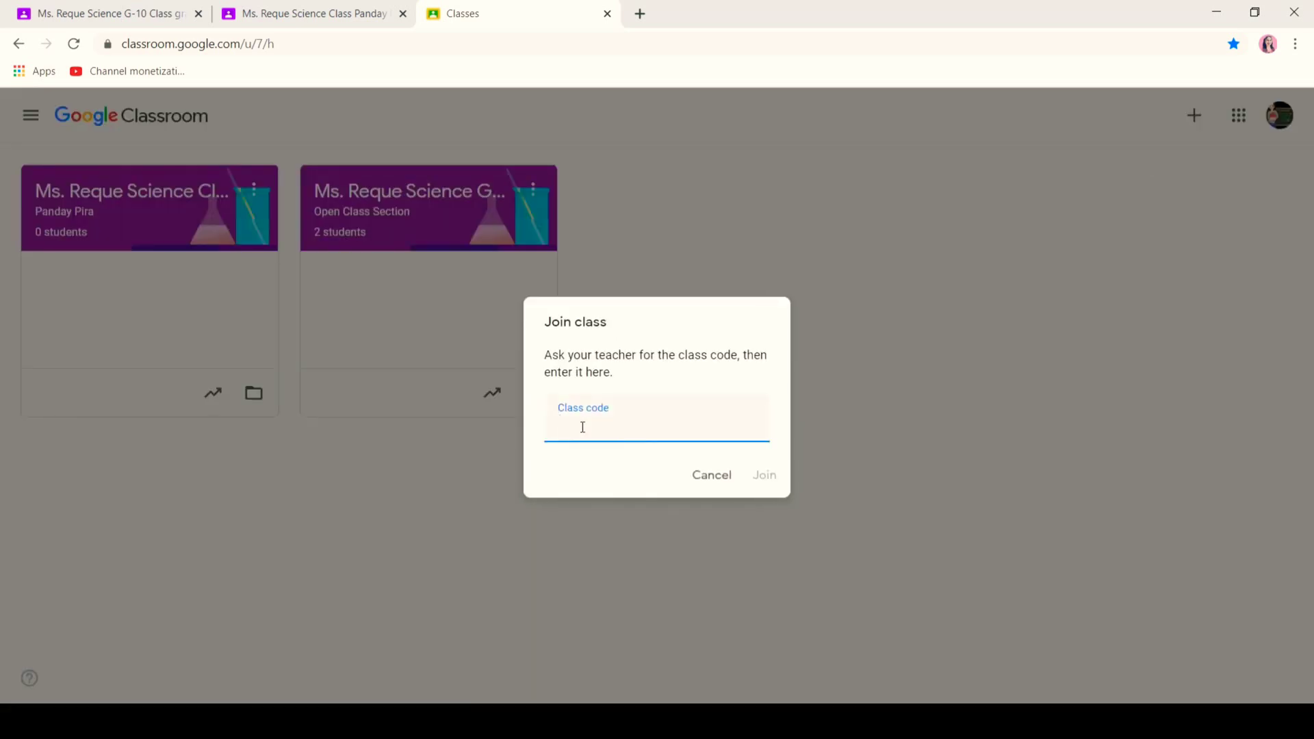
- Compare the enlarged class code with the join-class form across tabs, then close the code popup
click(298, 14)
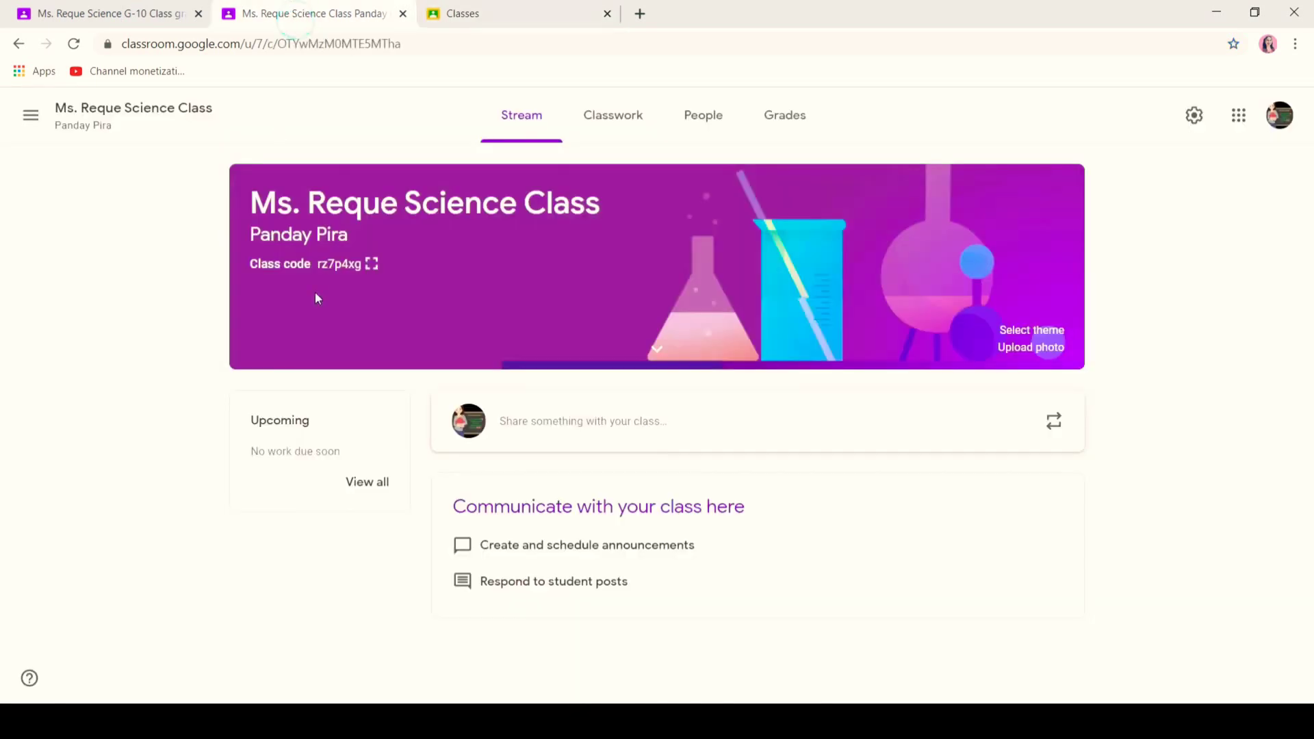
click(369, 266)
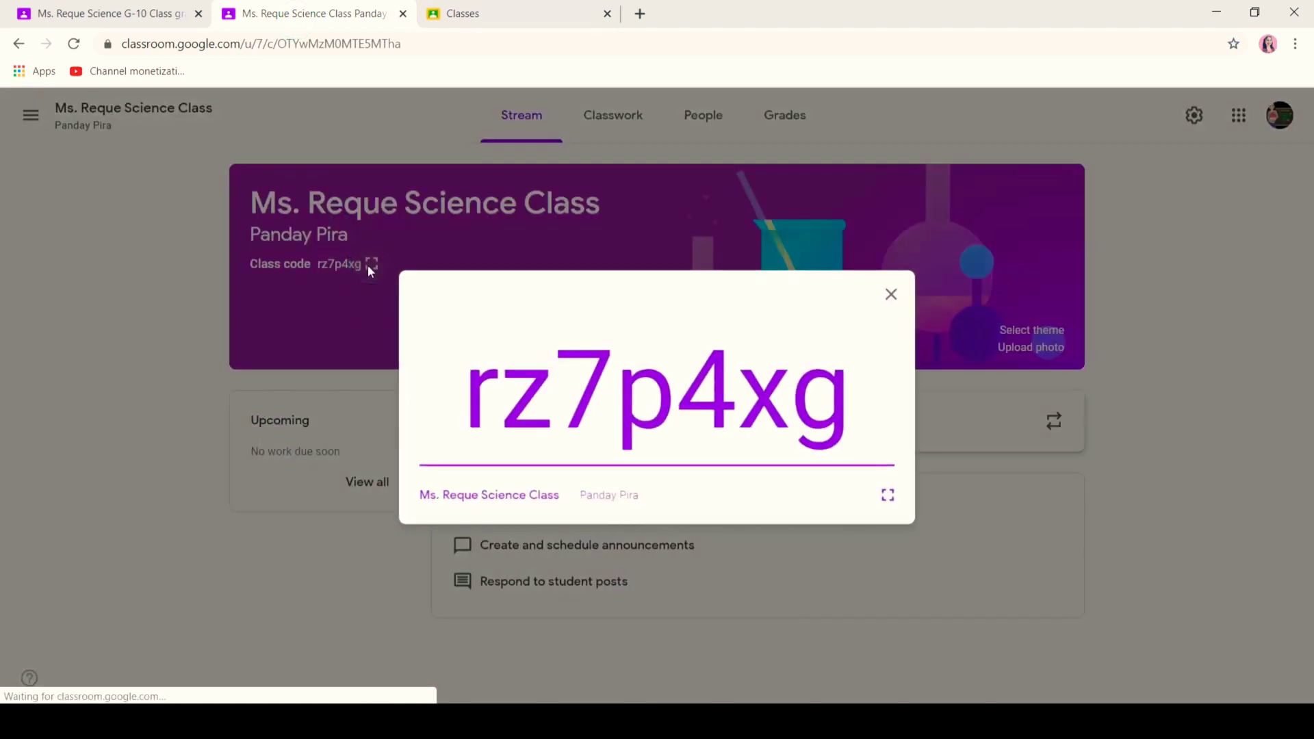
click(593, 8)
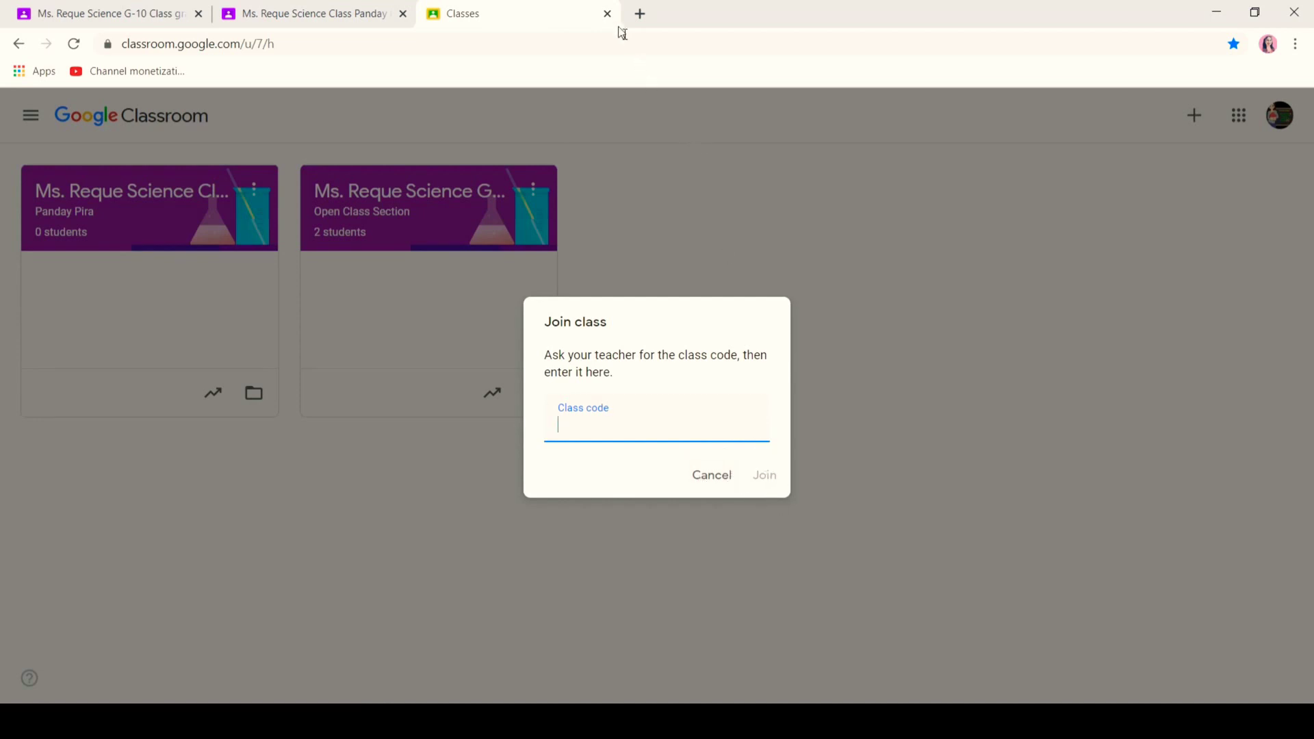
click(370, 5)
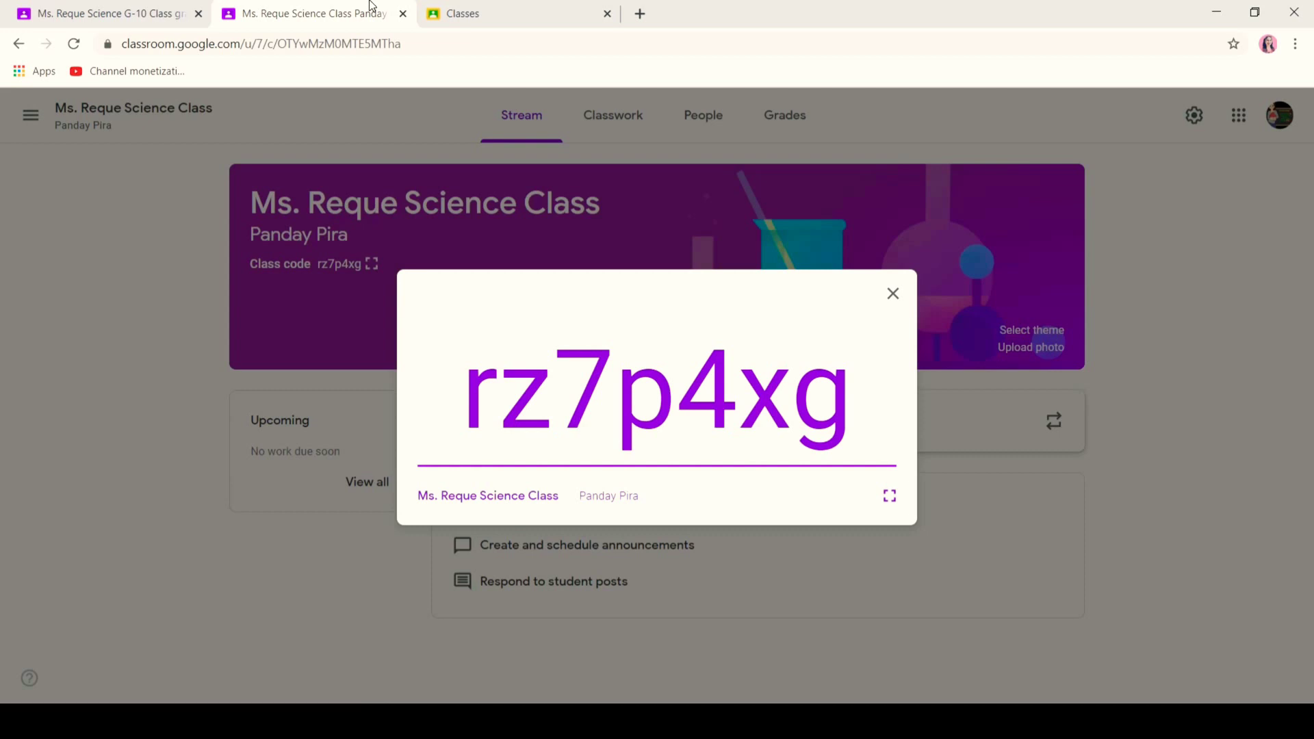
click(894, 295)
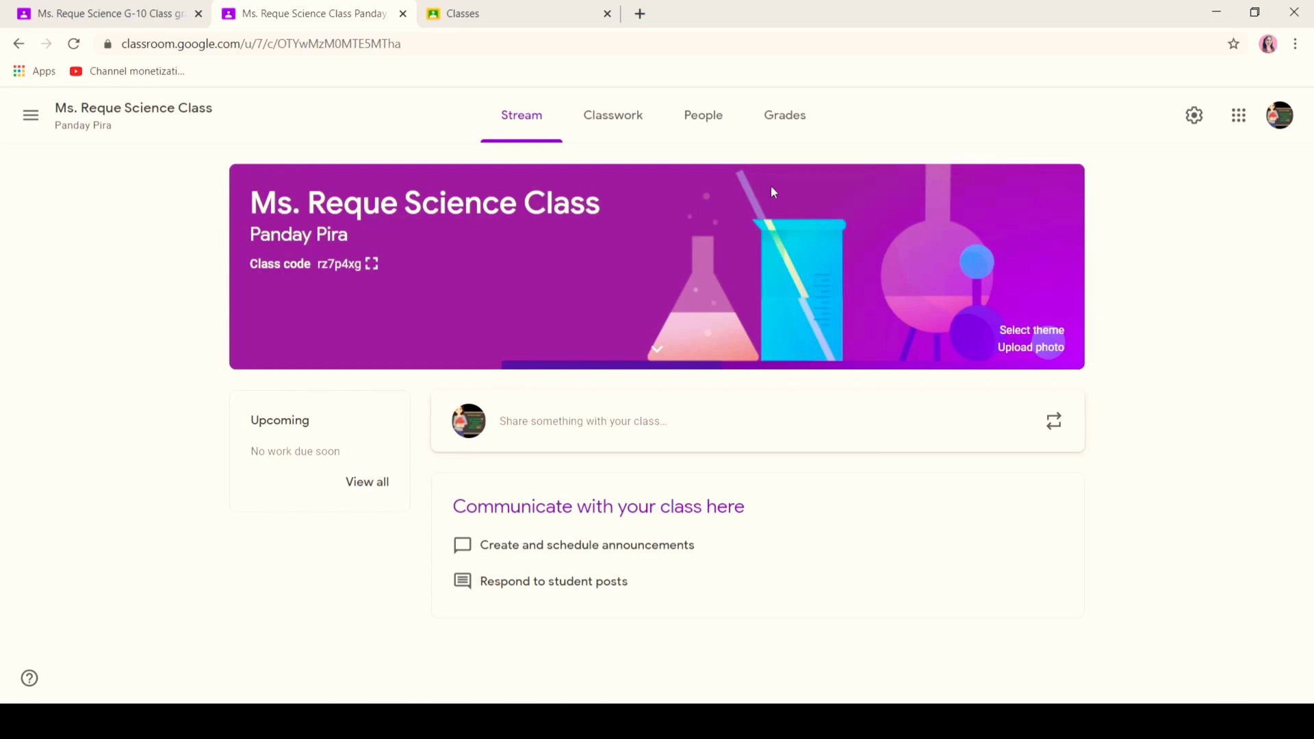
- Browse the banner themes in English & History, Math & Science, Arts, Sports and Other
click(1027, 332)
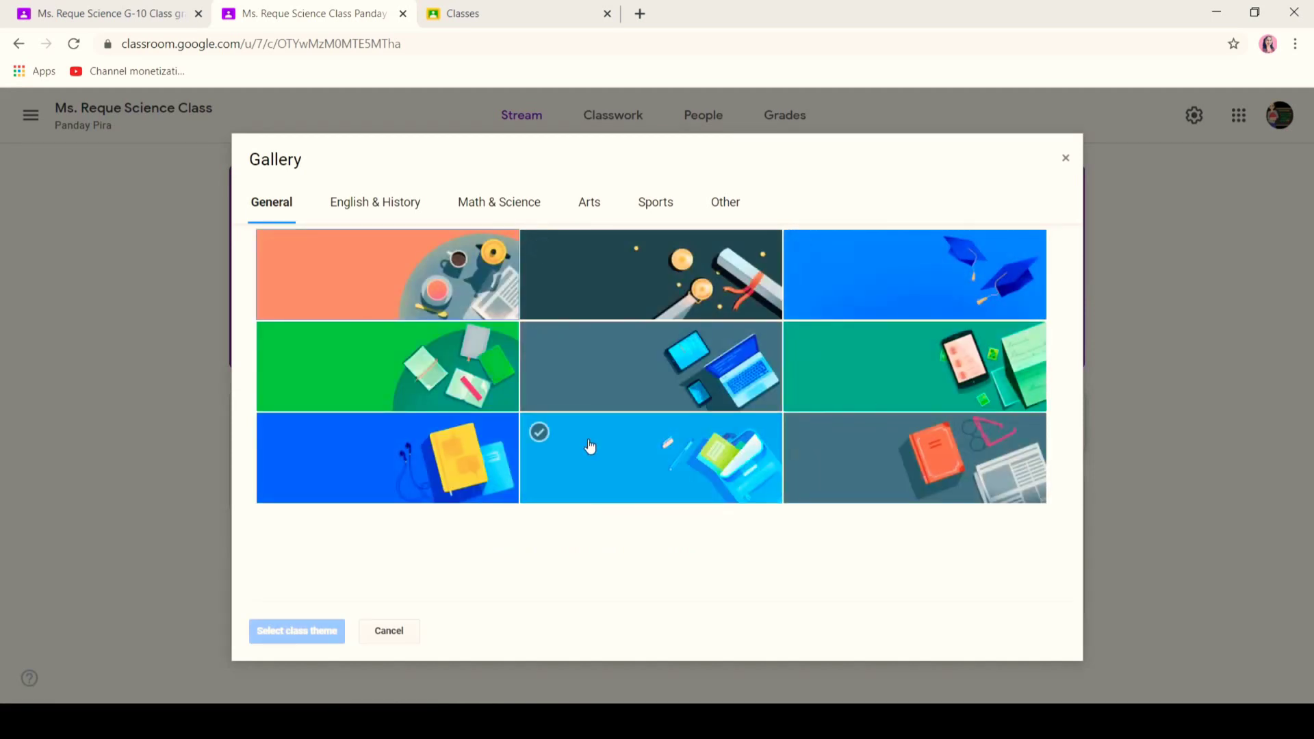
click(391, 200)
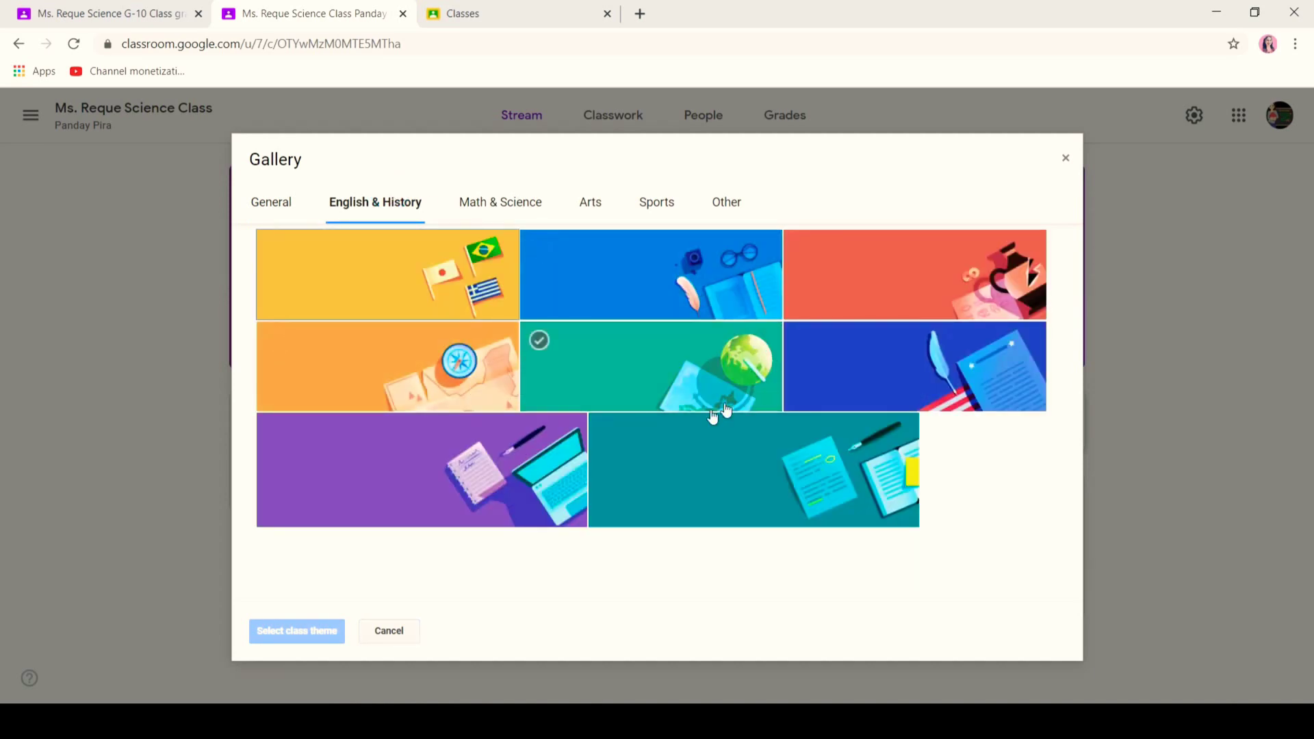
click(512, 199)
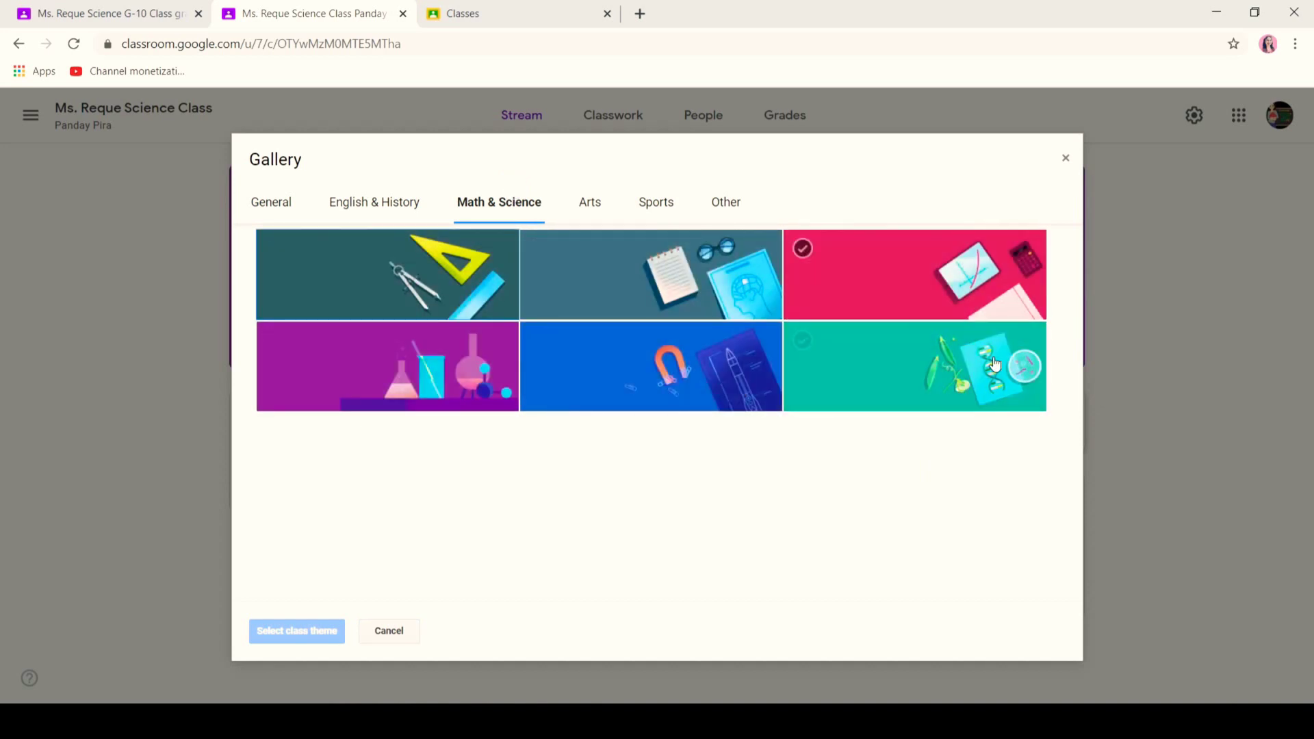
click(588, 204)
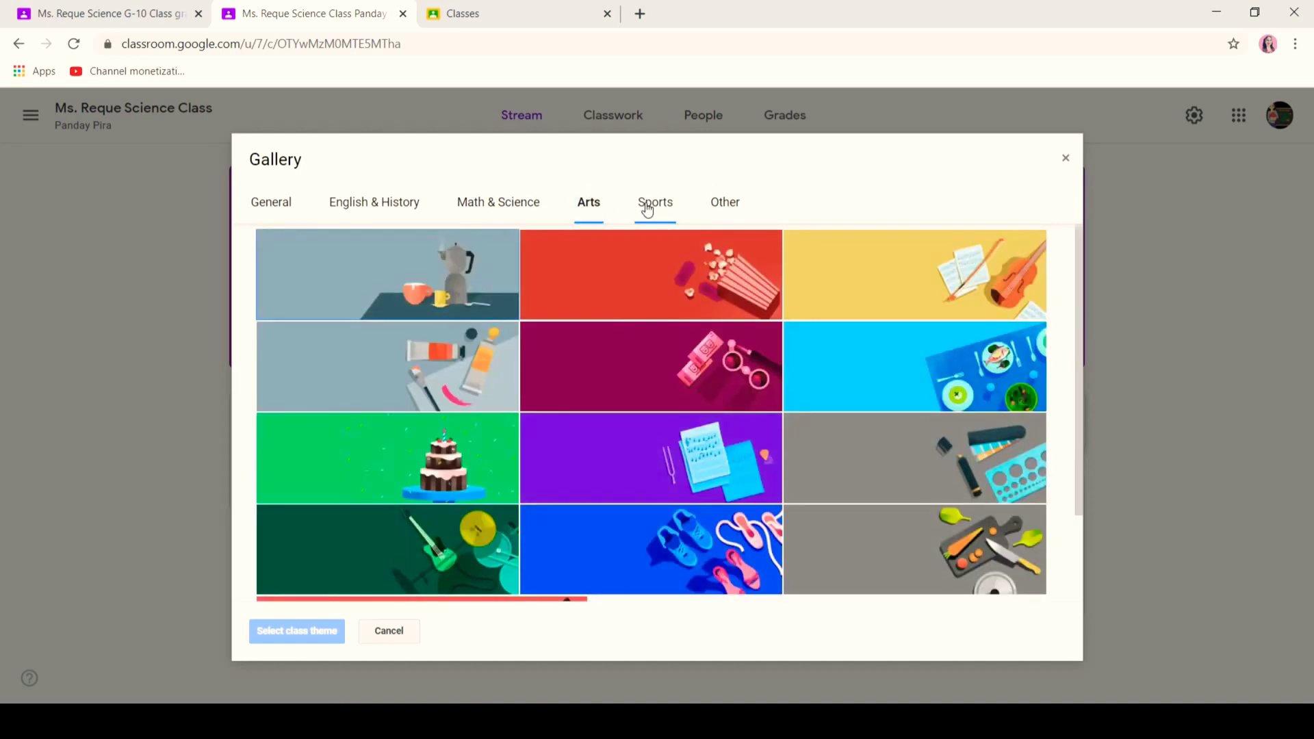
click(646, 204)
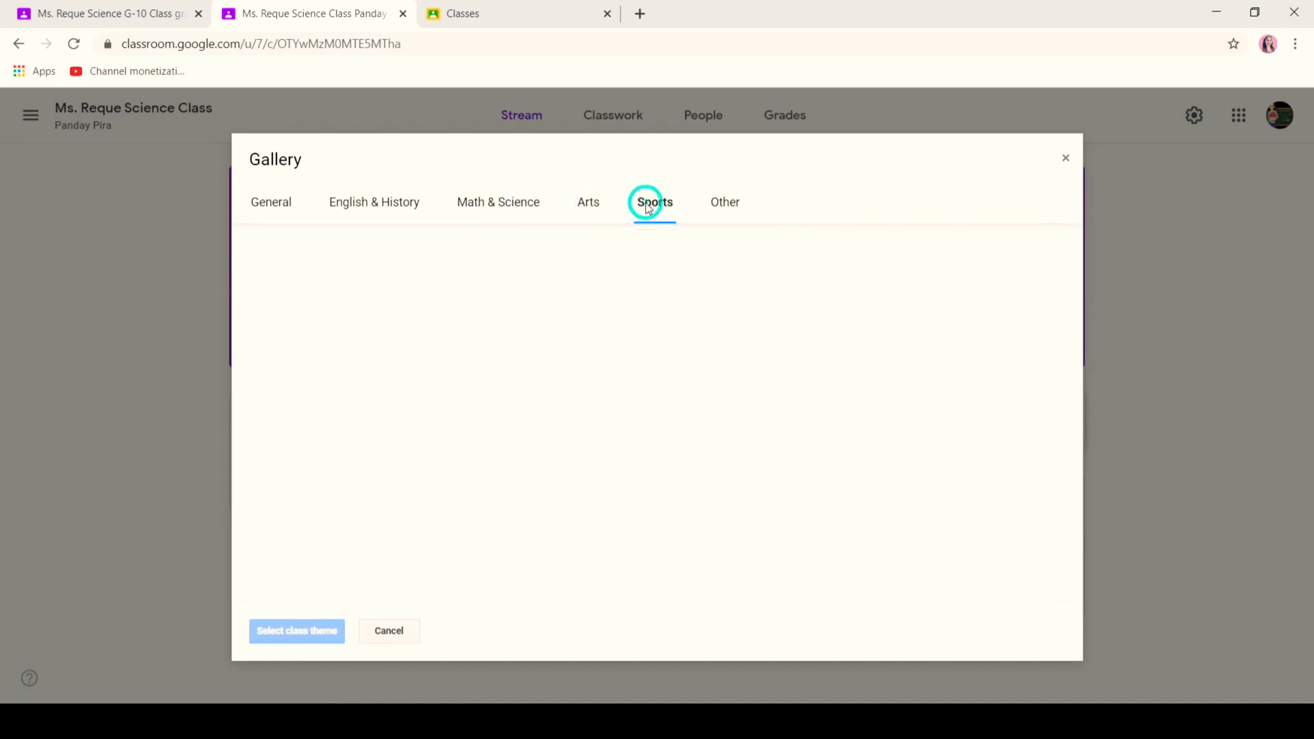
click(728, 204)
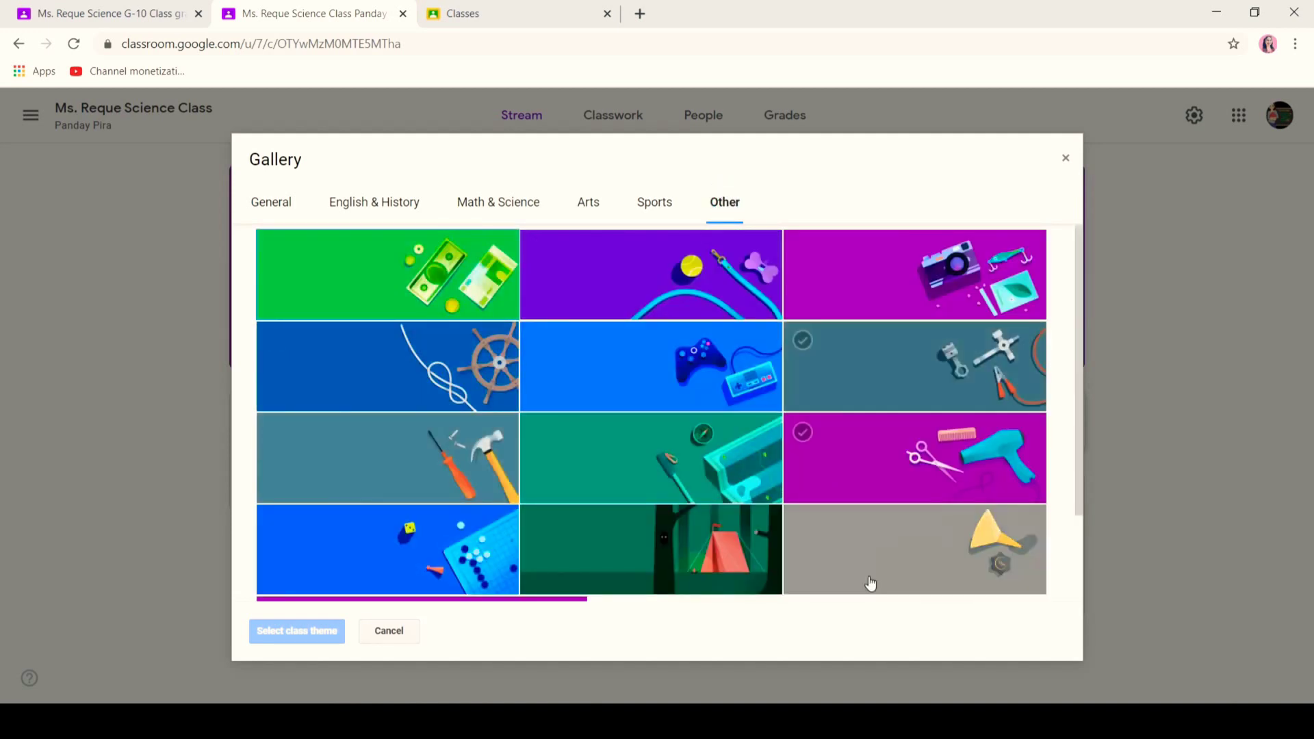
click(287, 196)
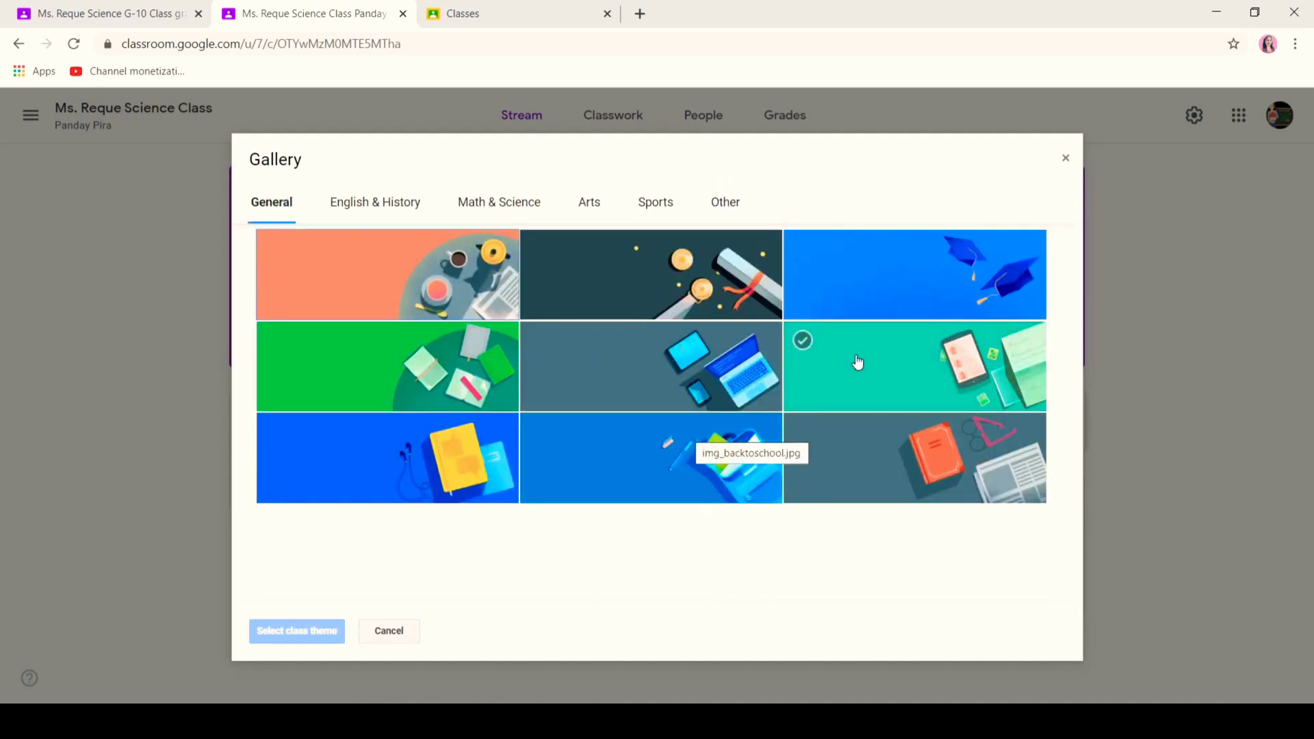
- Apply the back-to-school General theme to the banner, then cancel the Upload photo option
click(719, 455)
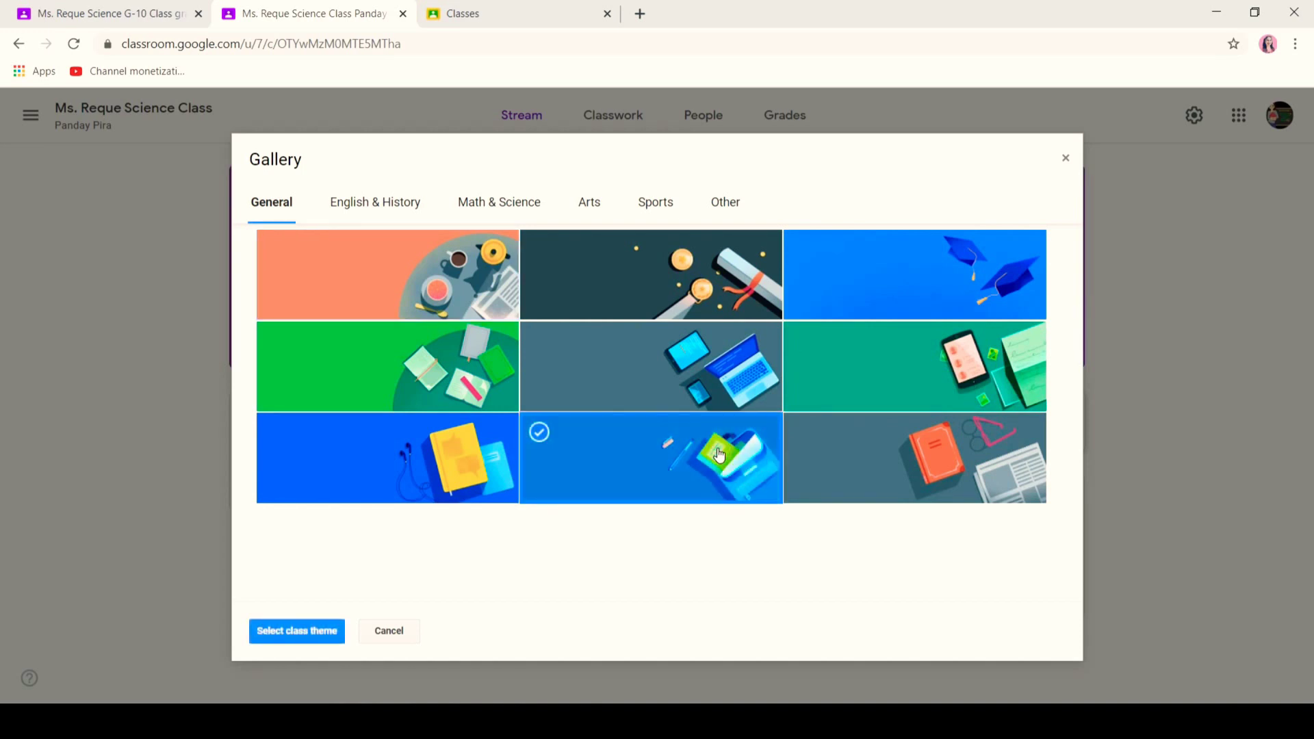
click(285, 626)
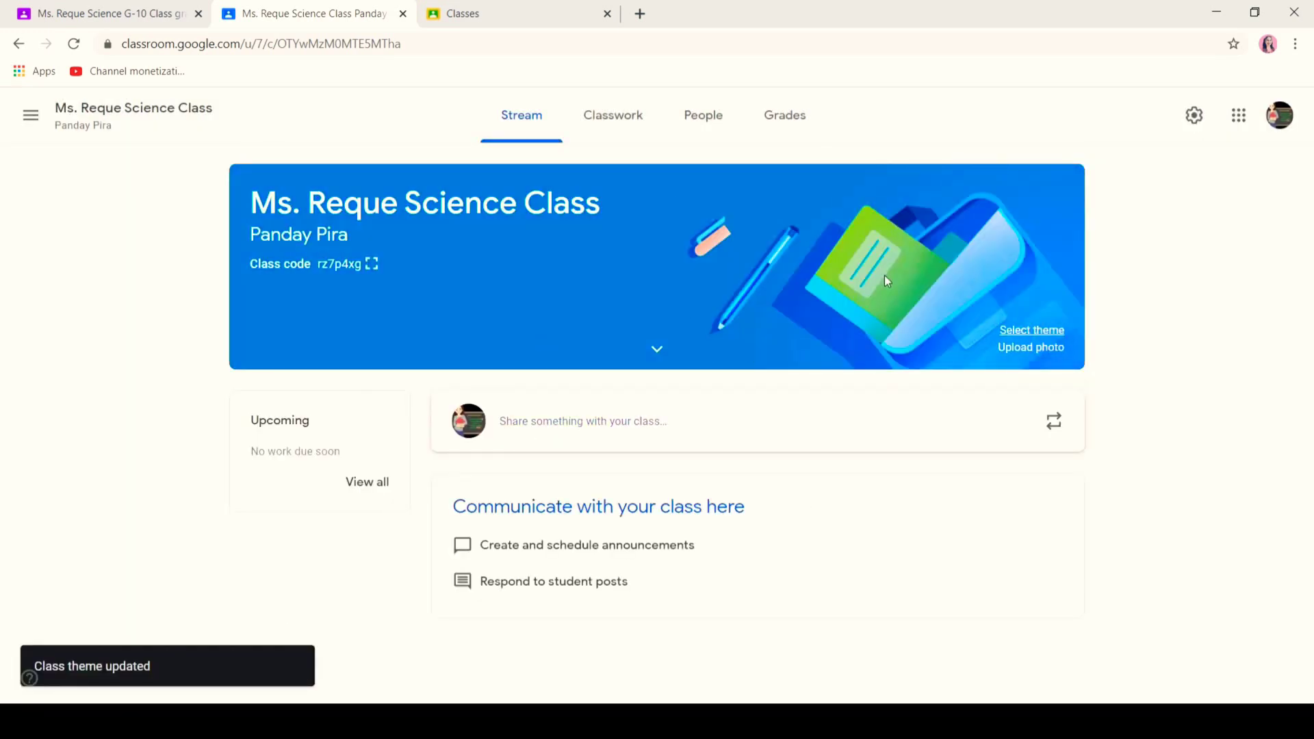
click(1031, 349)
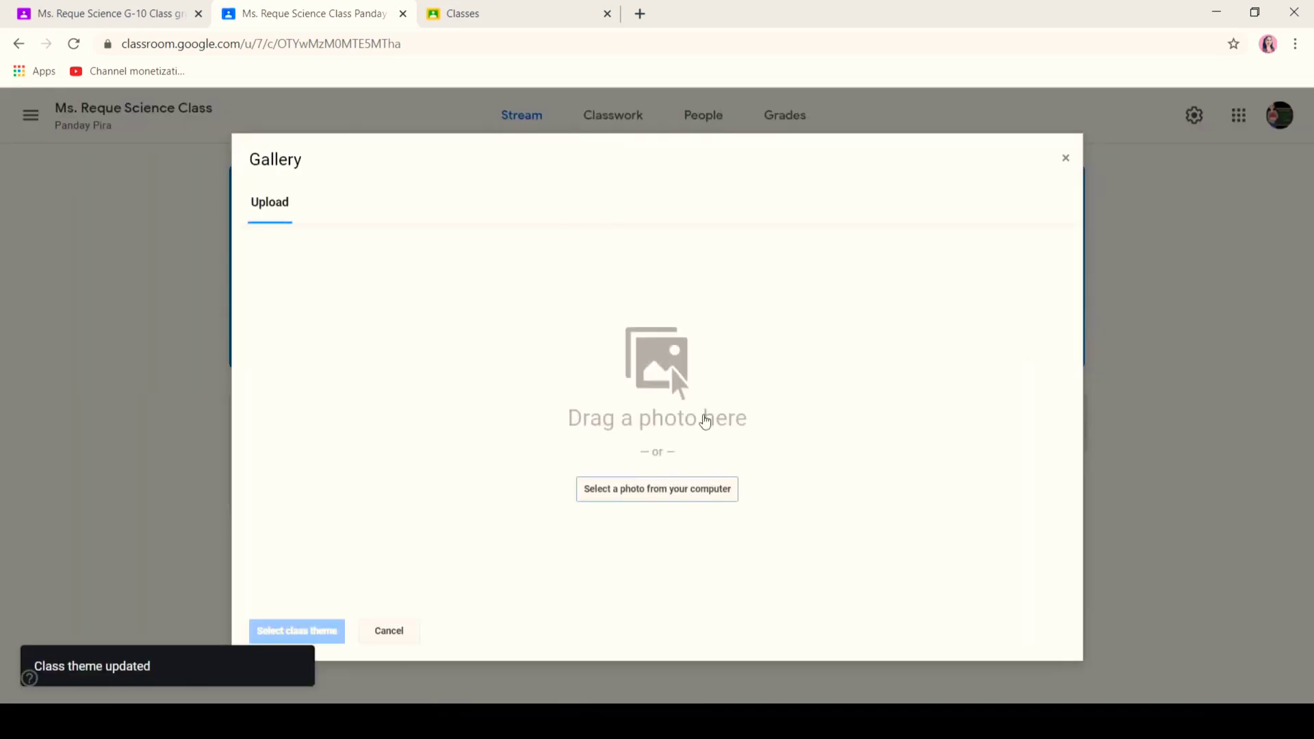
click(410, 638)
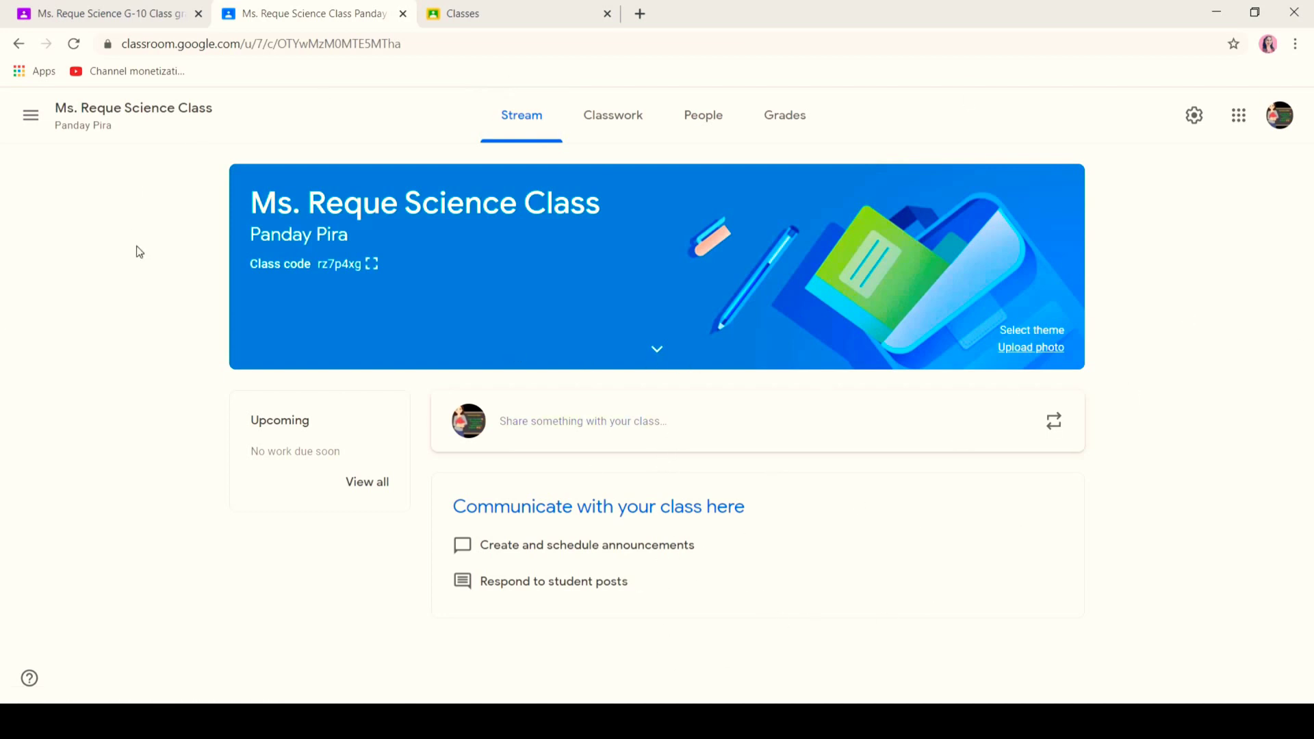
- Switch to the G-10 Class tab and show its Stream
click(99, 13)
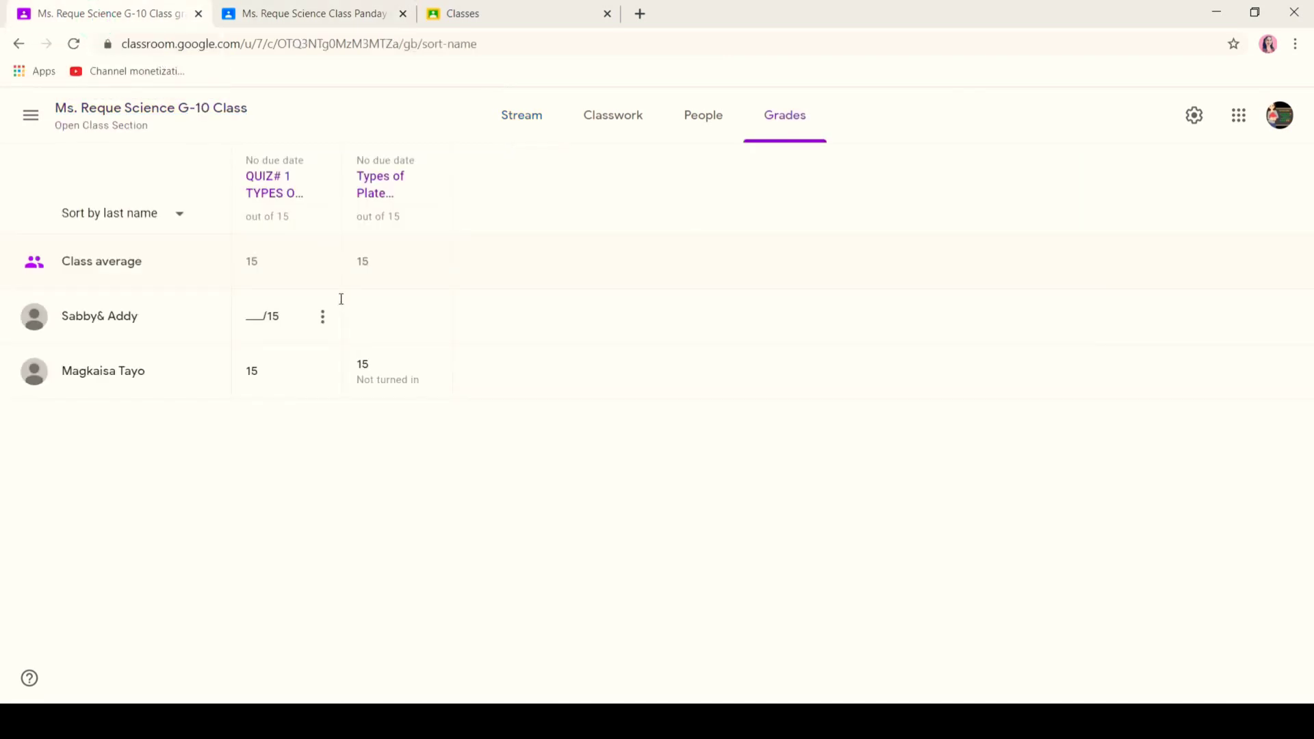
click(528, 126)
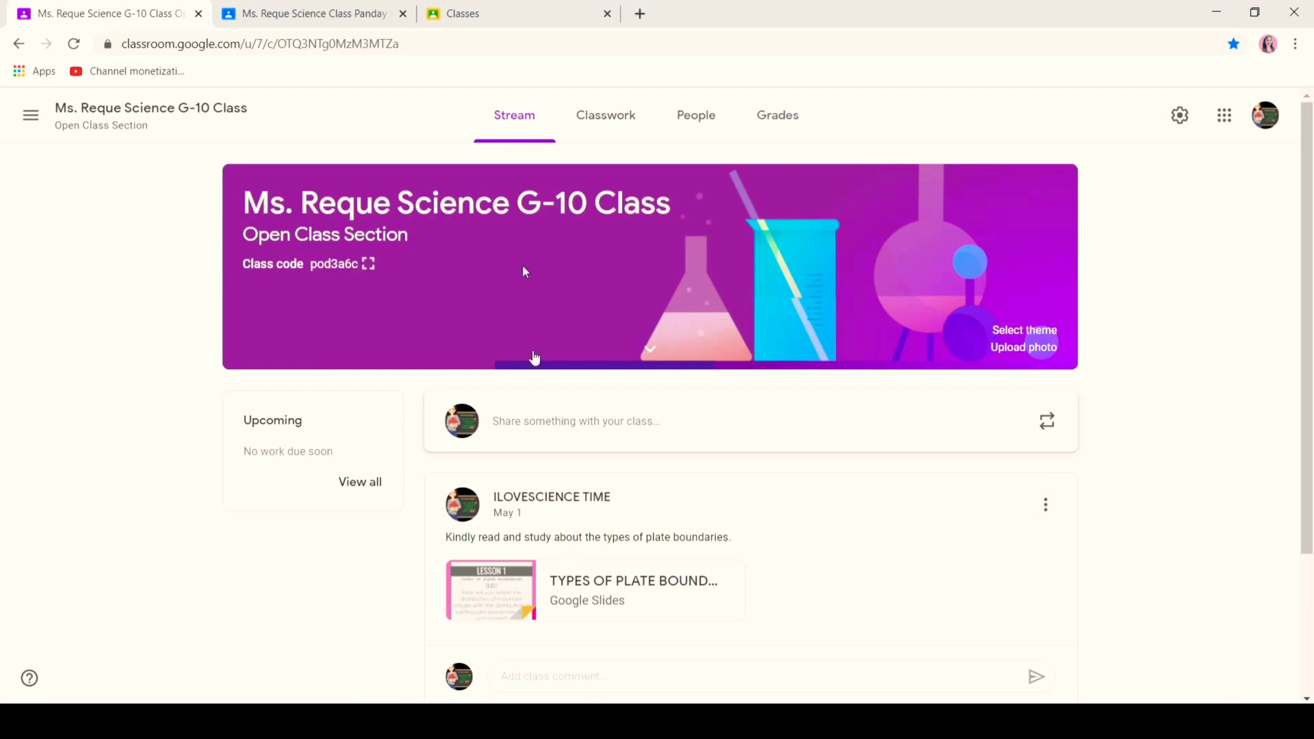
scroll(2, 469, down, 2)
scroll(2, 470, down, 2)
scroll(3, 516, up, 3)
- Write the announcement 'Answer the activity about the types of plate boundaries.'
click(538, 436)
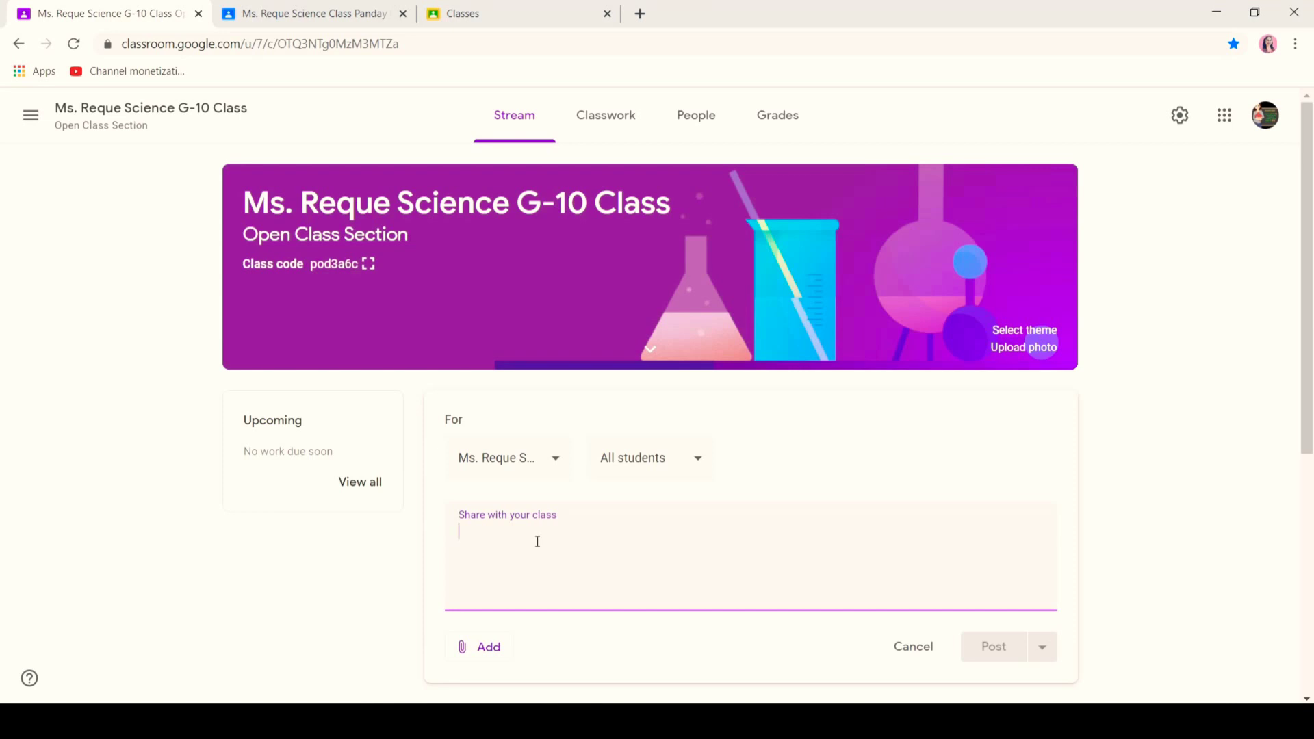
text(Answer the activ)
key(BackSpace)
text(ivity)
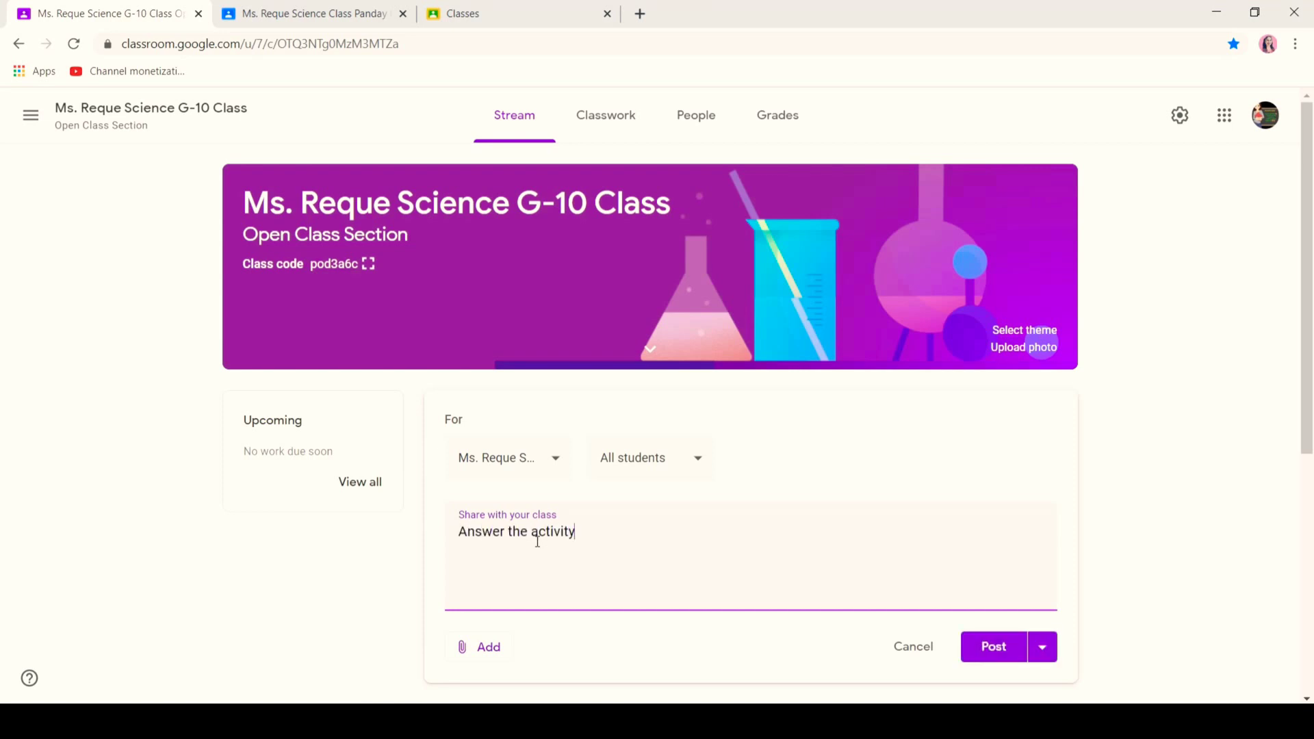
text( about the types of plate boundaries.)
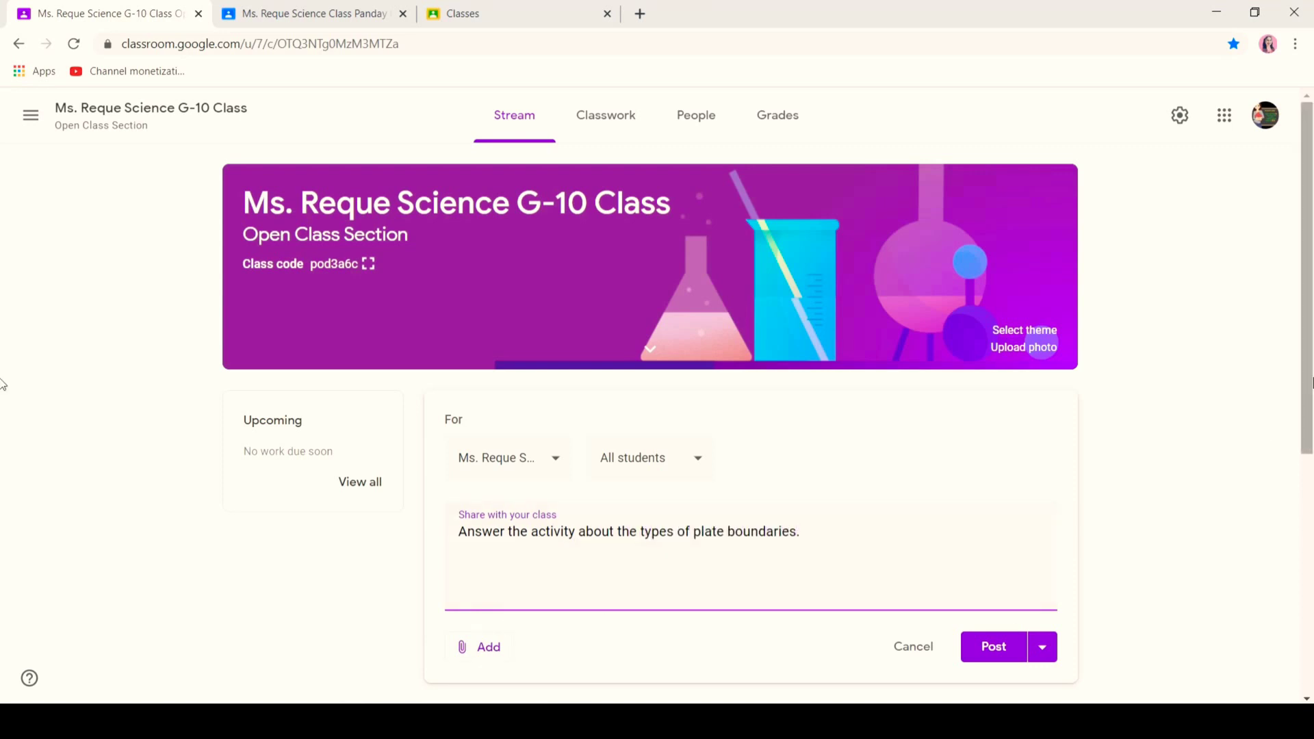
scroll(463, 548, down, 2)
click(465, 545)
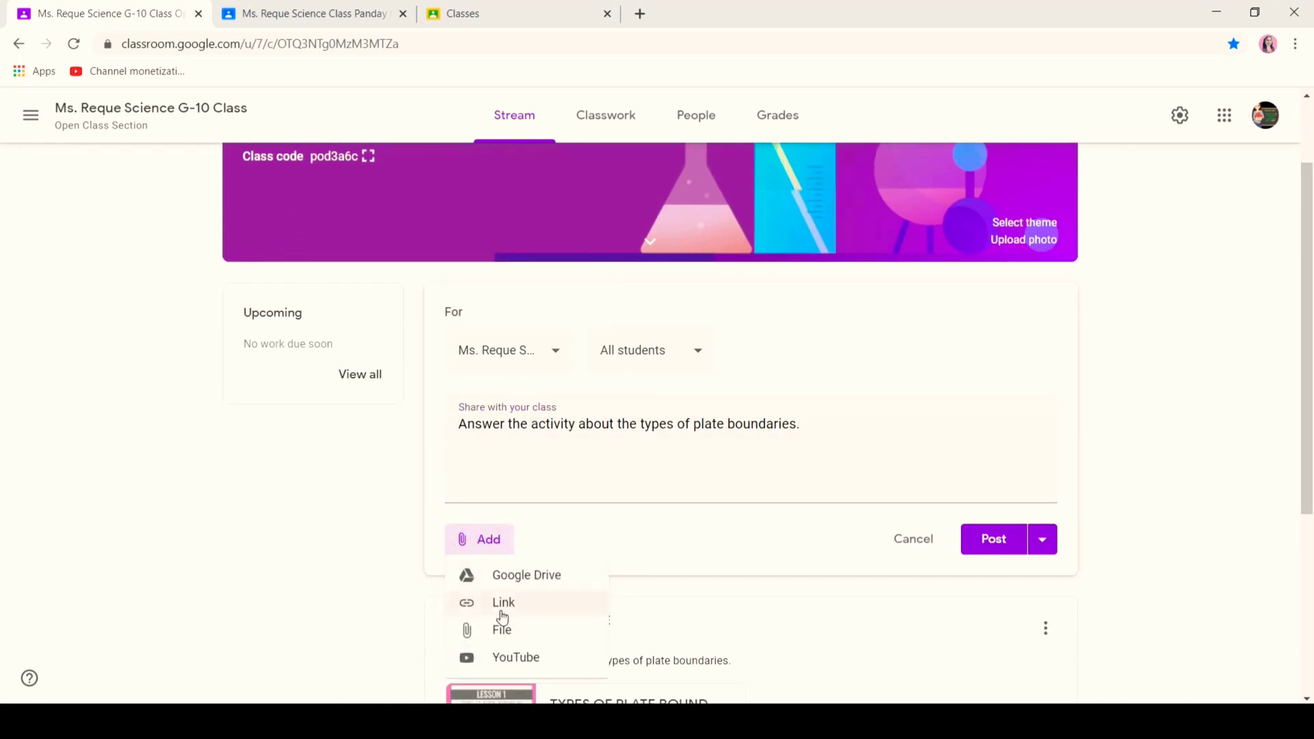
- Attach the TYPES OF PLATE BOUNDARIES slides from My Drive to the announcement
click(537, 577)
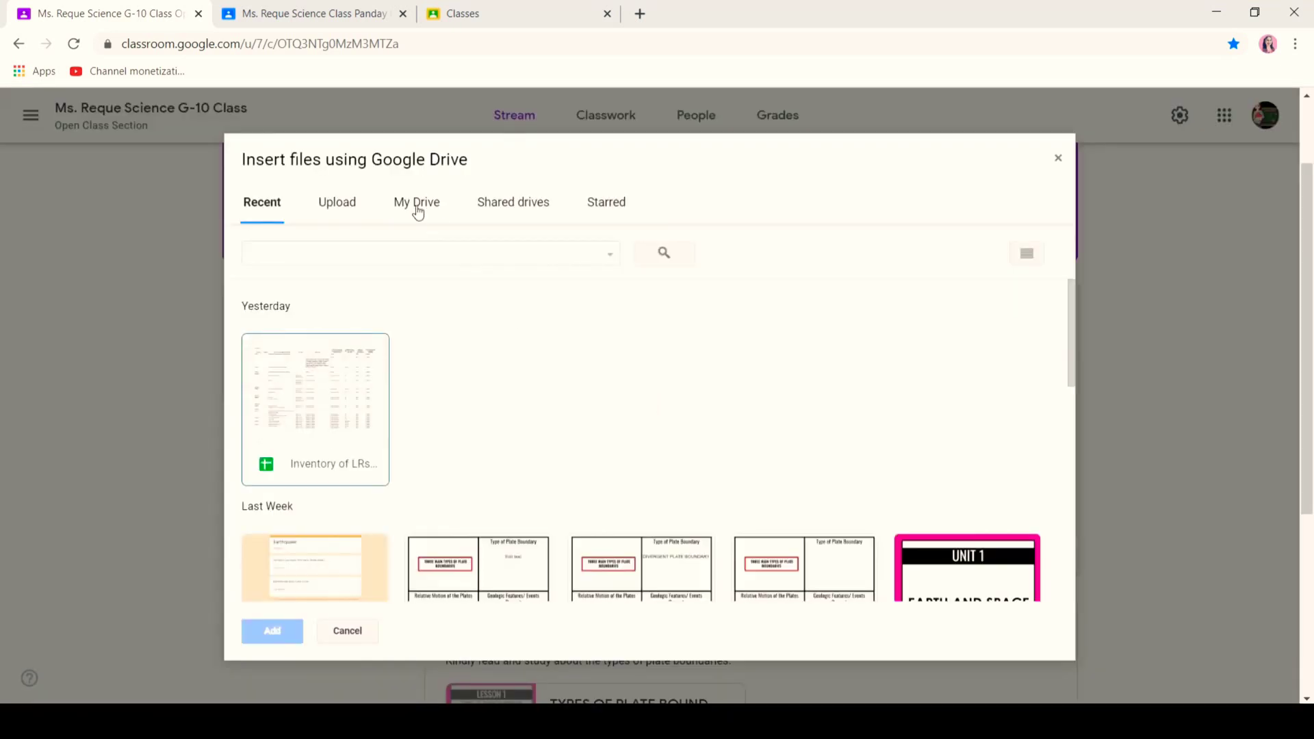
click(417, 217)
click(328, 498)
click(270, 631)
click(486, 622)
click(678, 614)
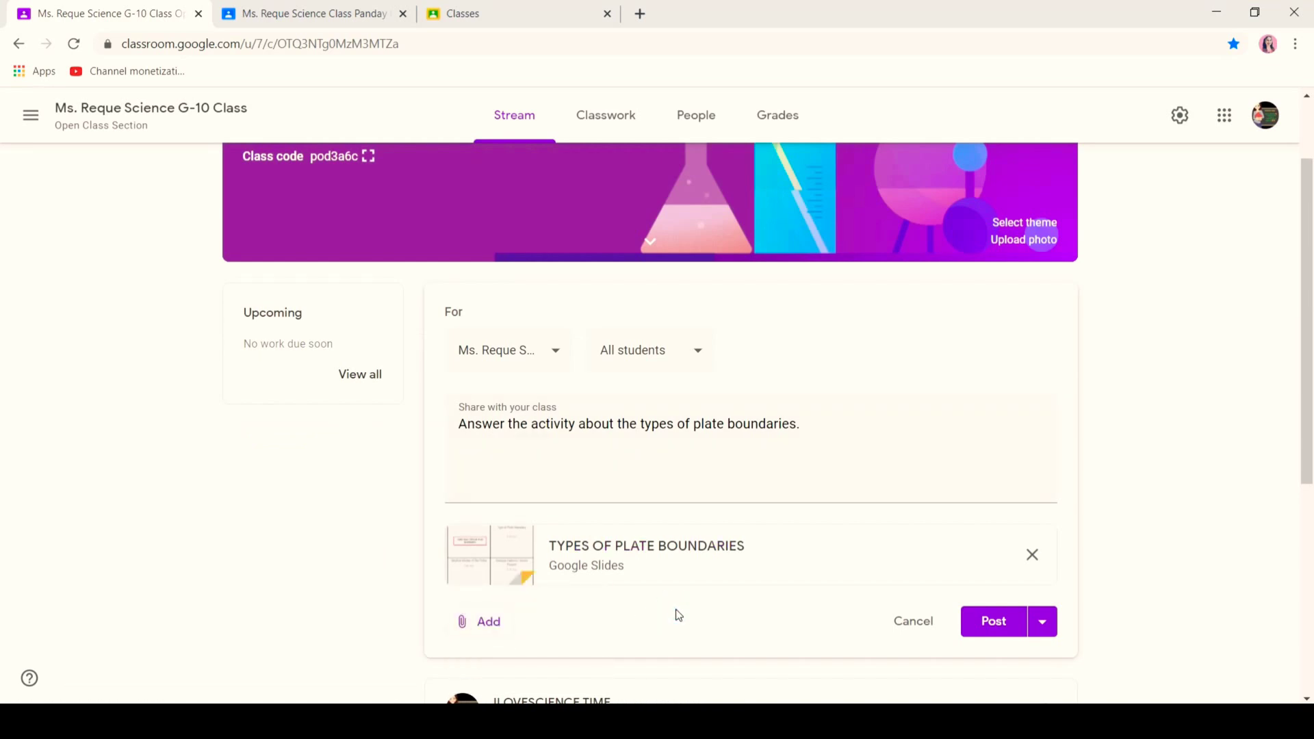
- Try limiting the post to one student, then set it back to all students
click(683, 356)
click(611, 405)
click(611, 452)
click(655, 361)
click(654, 360)
click(610, 404)
click(814, 359)
- Schedule the announcement for May 7, 2020 at 8:30 AM, then show Classwork
click(1043, 624)
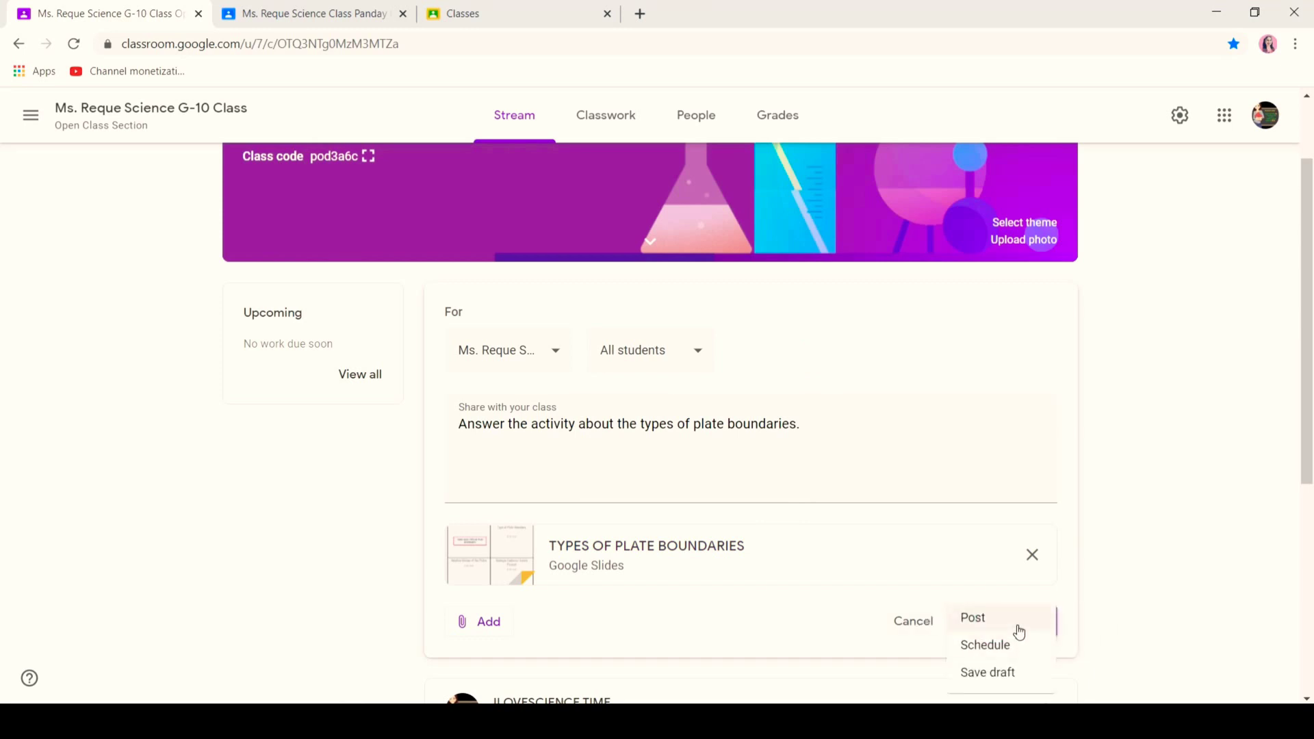
click(1013, 647)
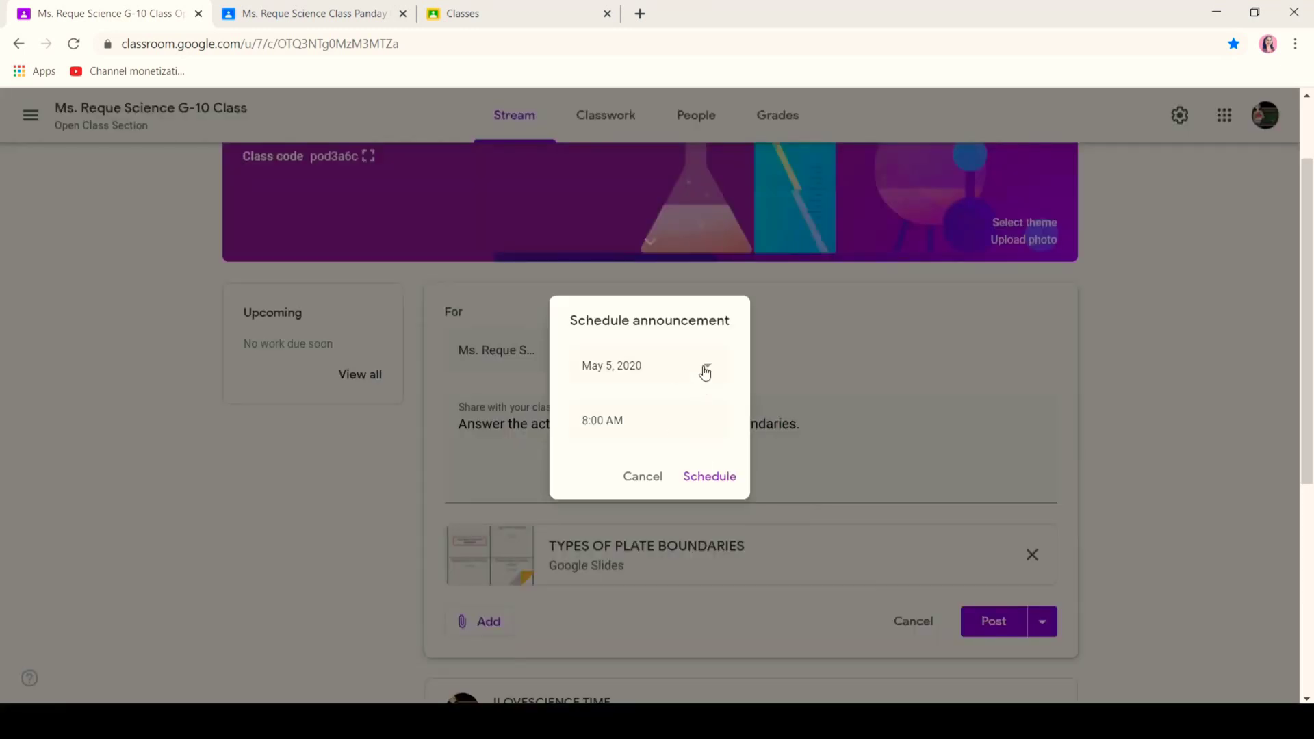
click(706, 367)
click(696, 476)
click(620, 421)
click(601, 420)
key(BackSpace)
text(3)
click(710, 477)
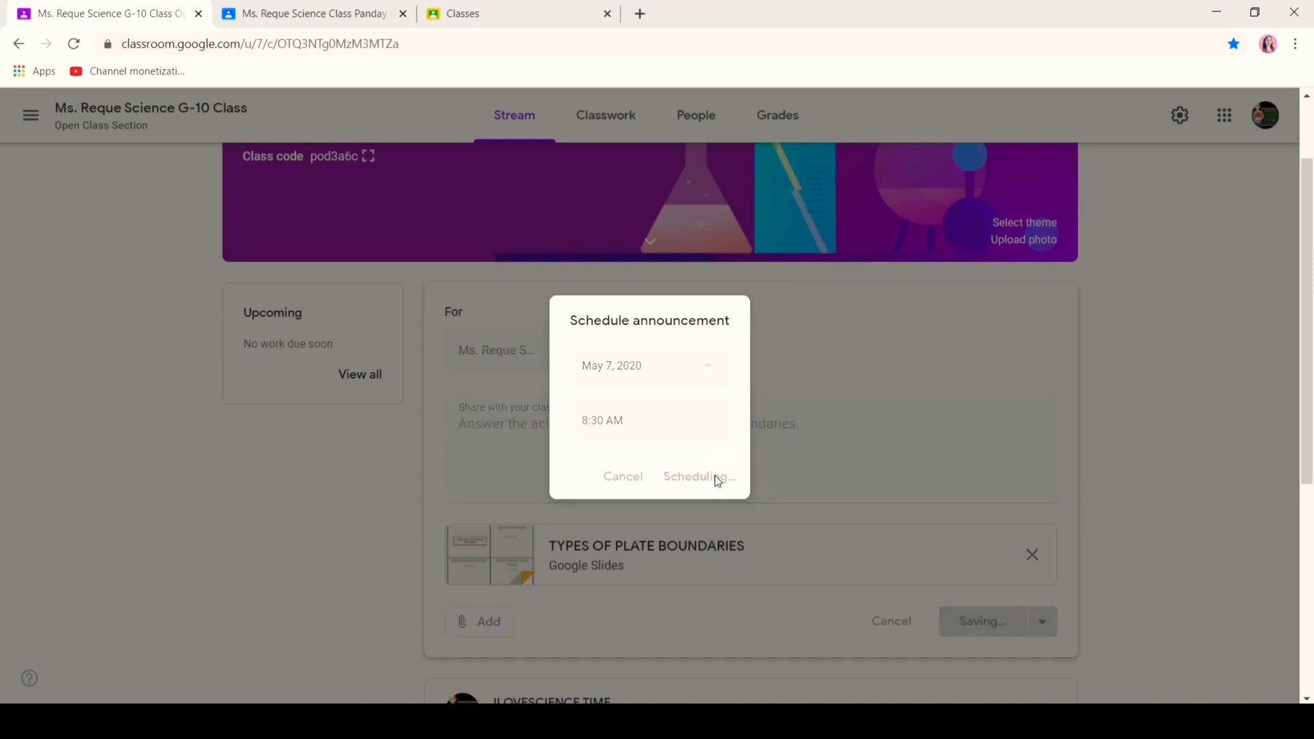
scroll(3, 375, down, 1)
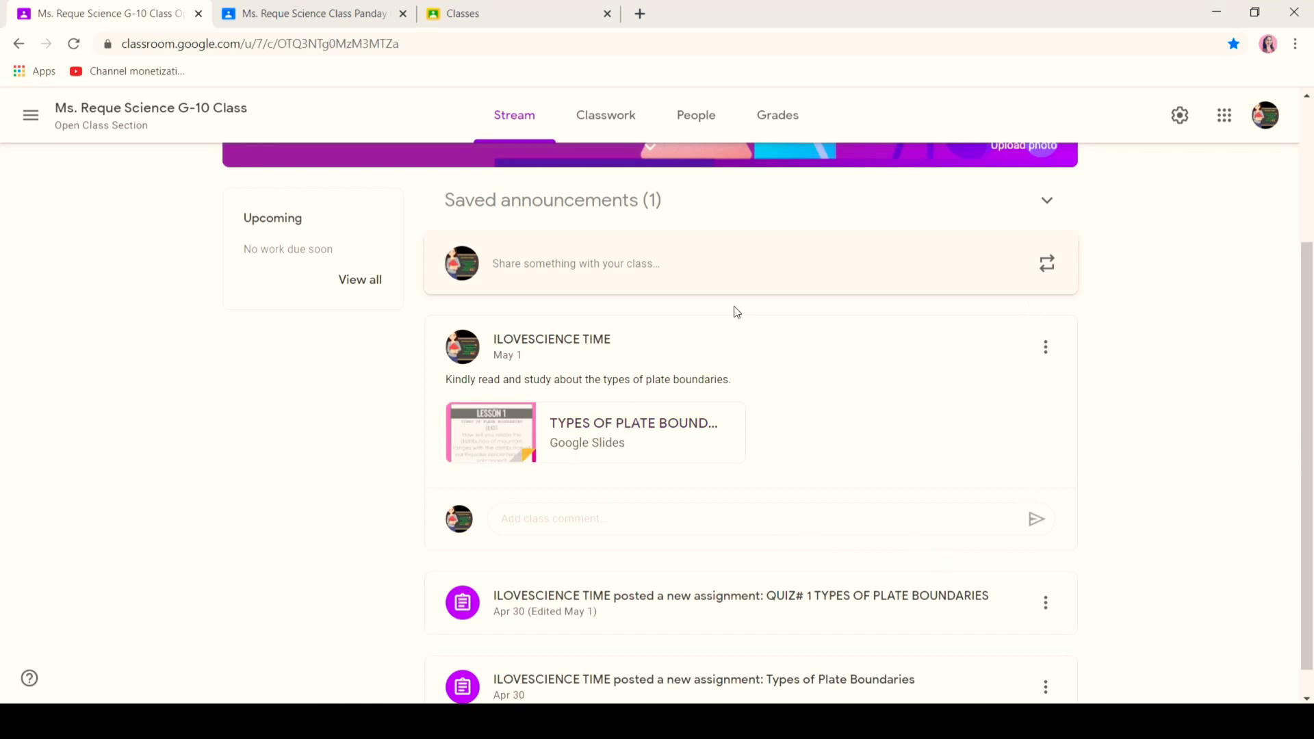
click(620, 115)
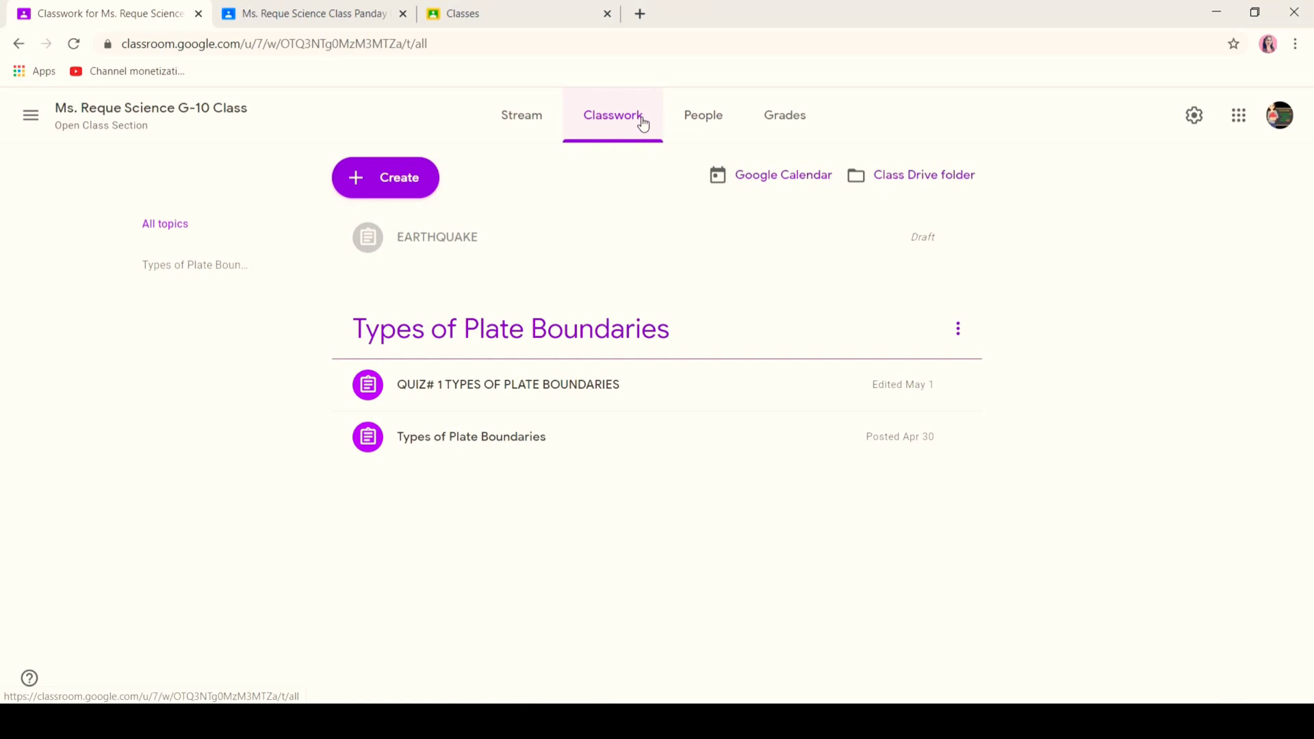
- Start a new assignment titled 'TYPES OF PLATE BOUNDARIES' in capitals and move to Instructions
click(412, 181)
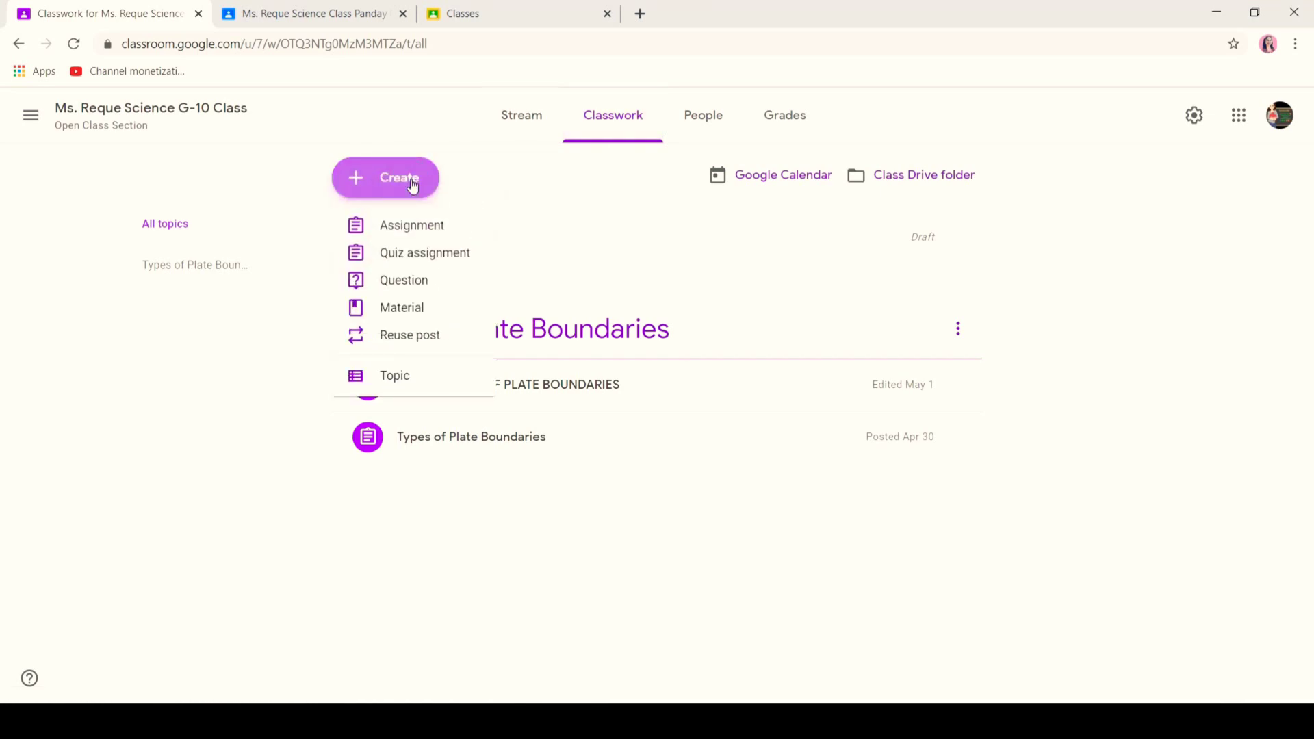
click(406, 226)
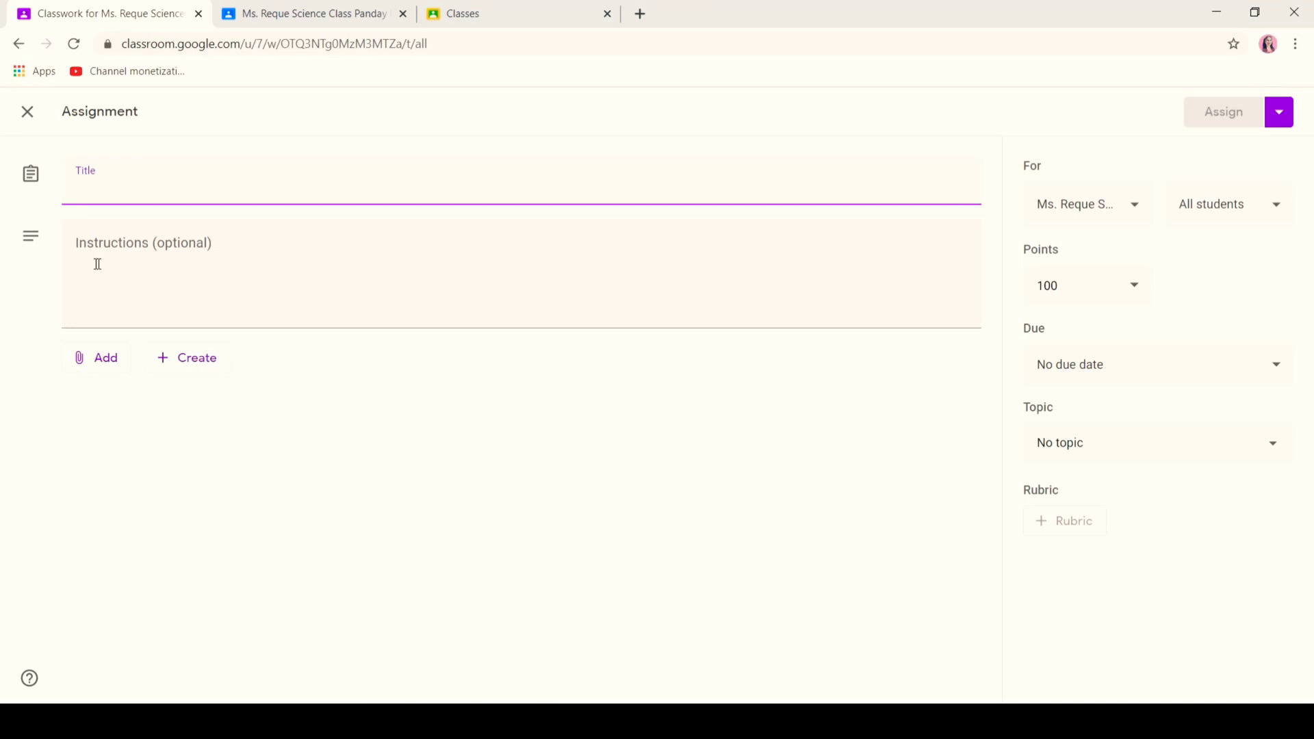
key(Caps_Lock)
text(TYPES OF PLATE BOUNDARIES)
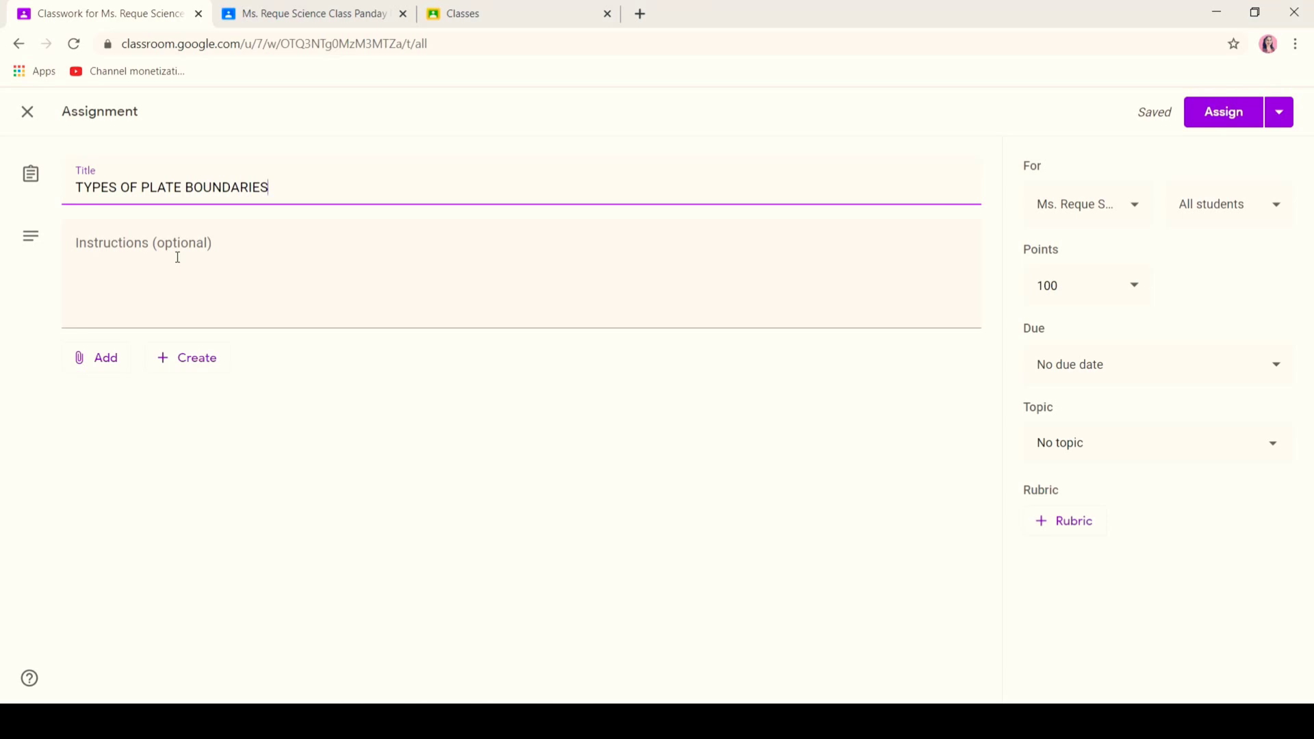
click(177, 257)
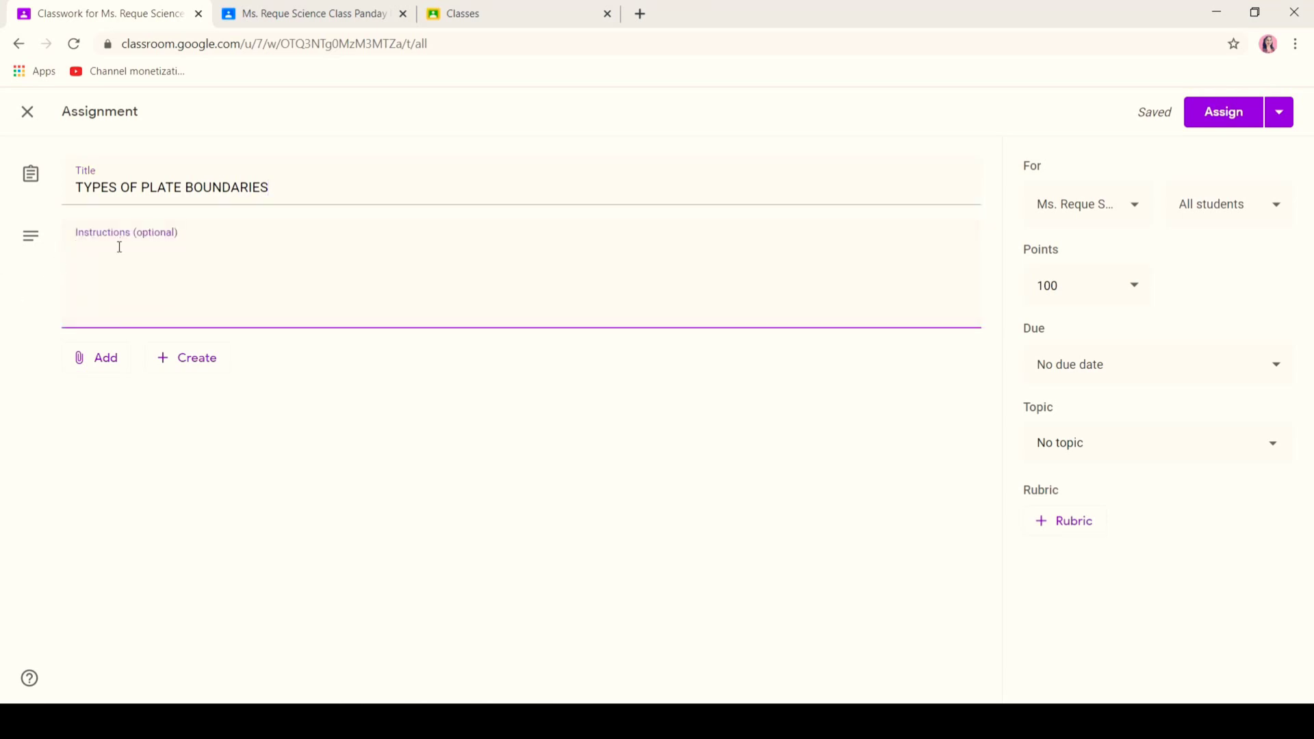
click(92, 359)
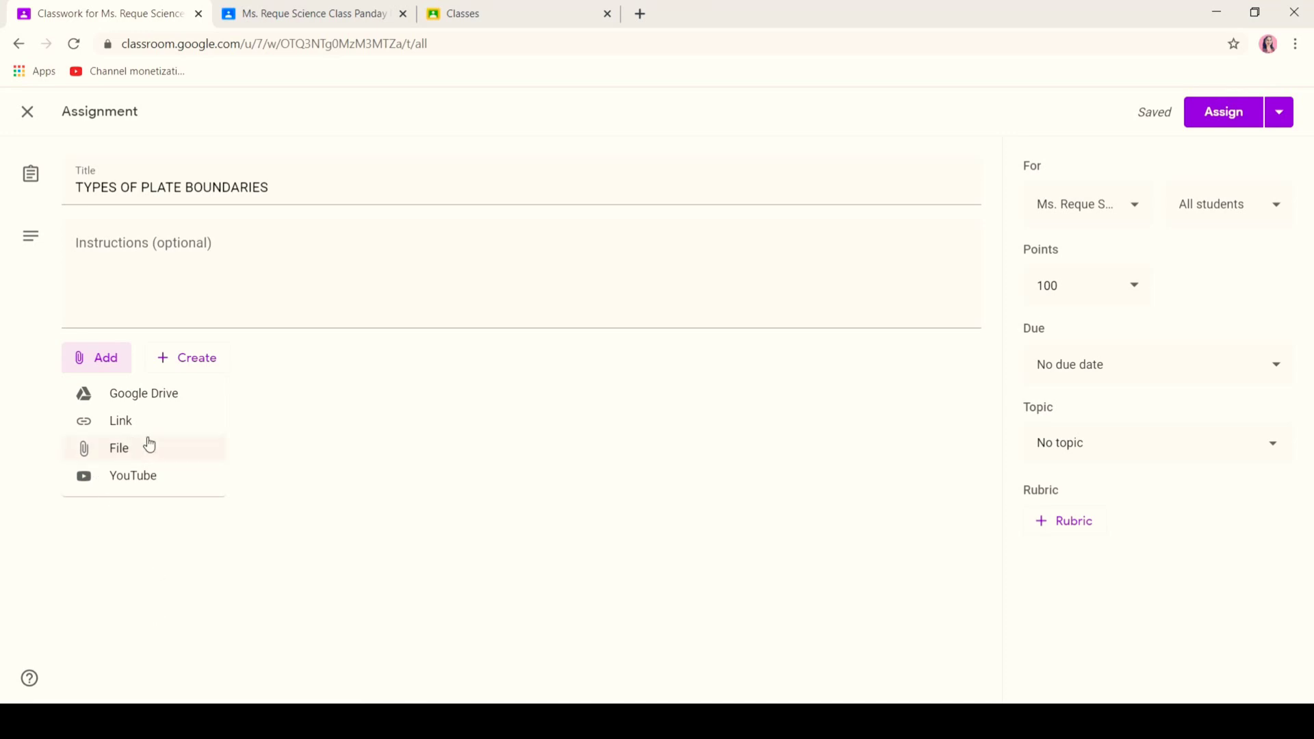
- Attach the LESSON 1 slides from the SCIENCE UNIT 1 Drive folder and edit the points
click(107, 392)
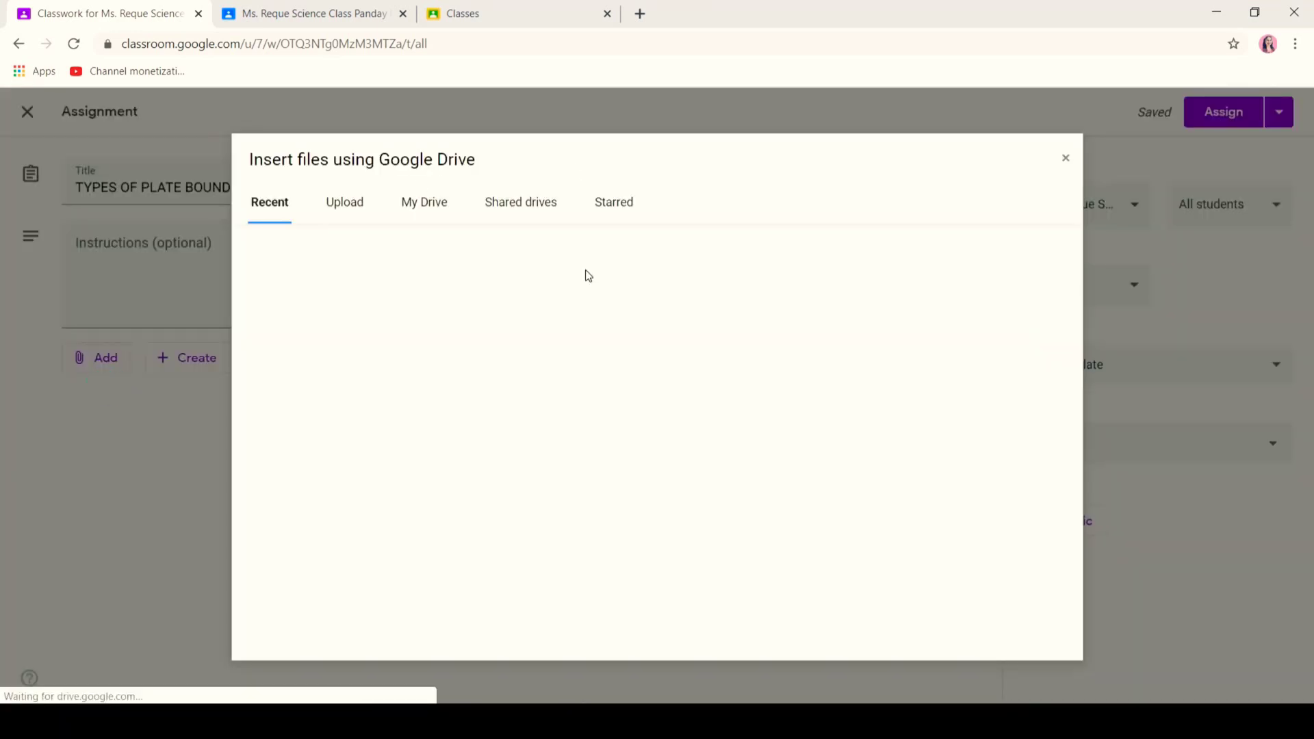
click(418, 213)
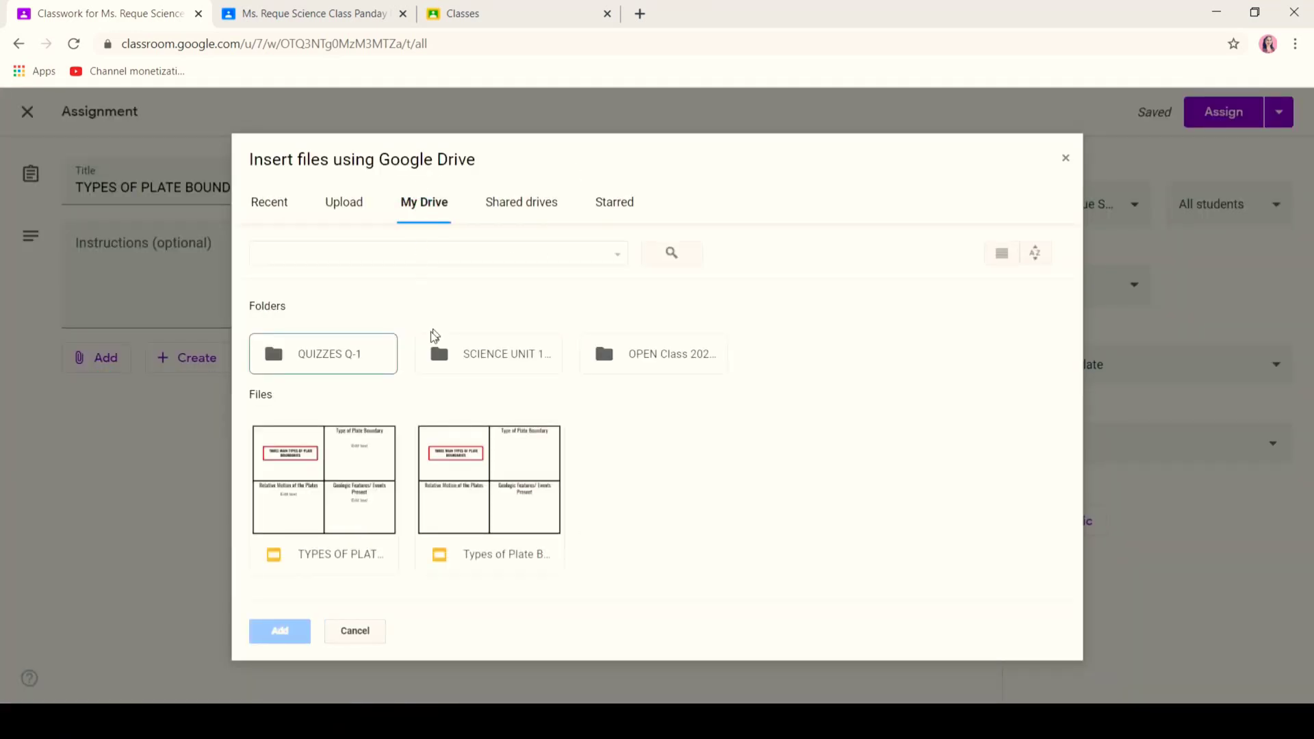
double_click(492, 370)
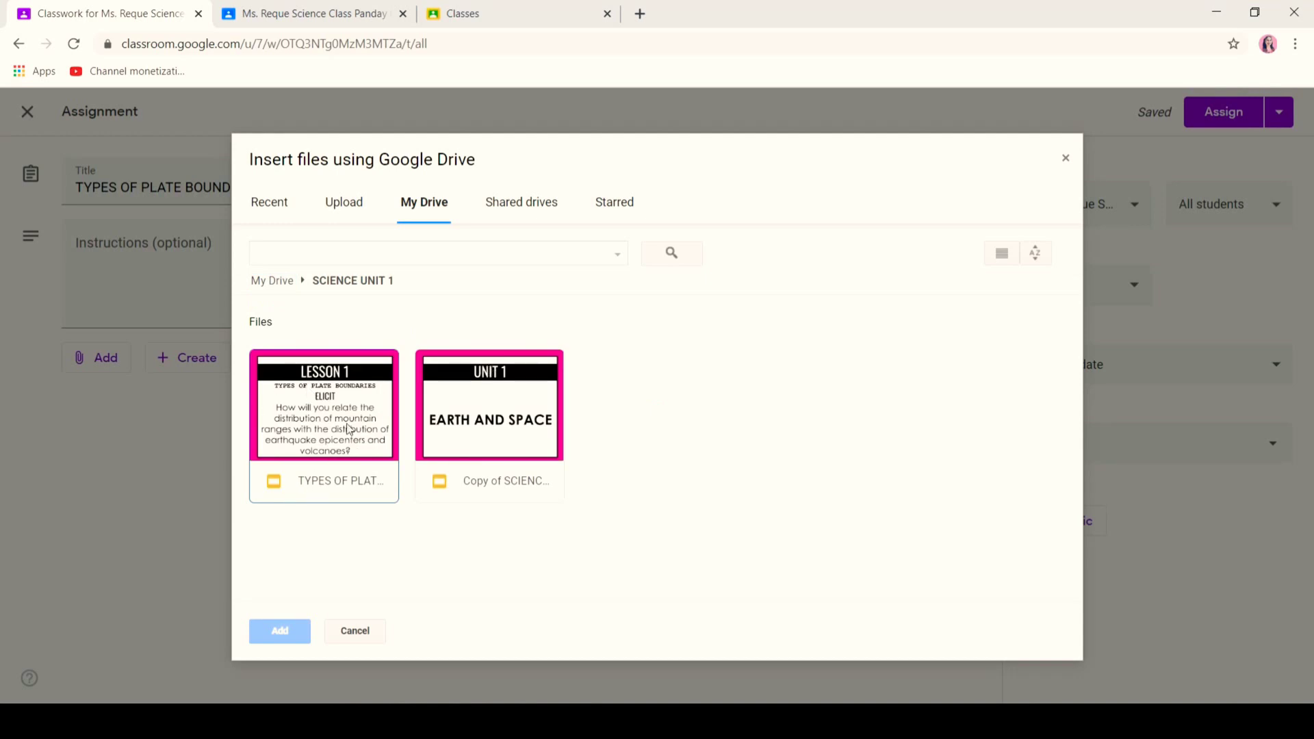
click(350, 460)
click(278, 629)
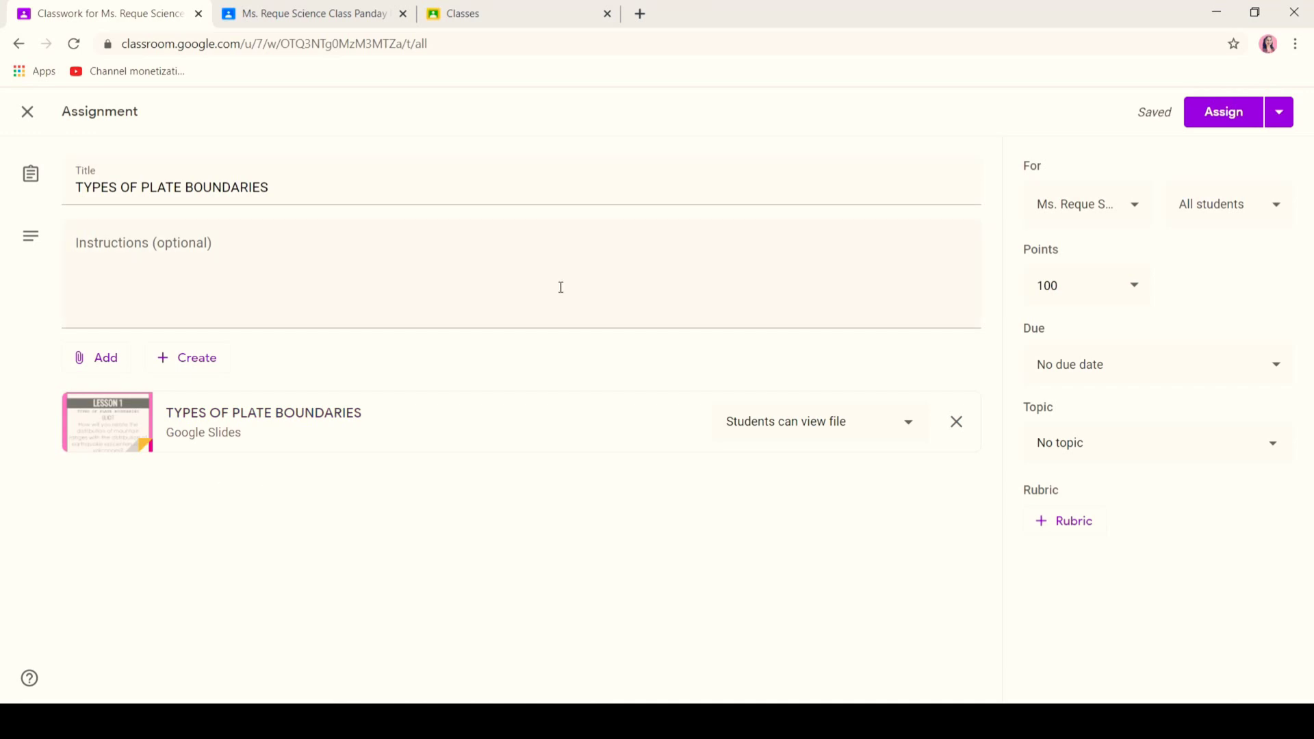
click(1128, 293)
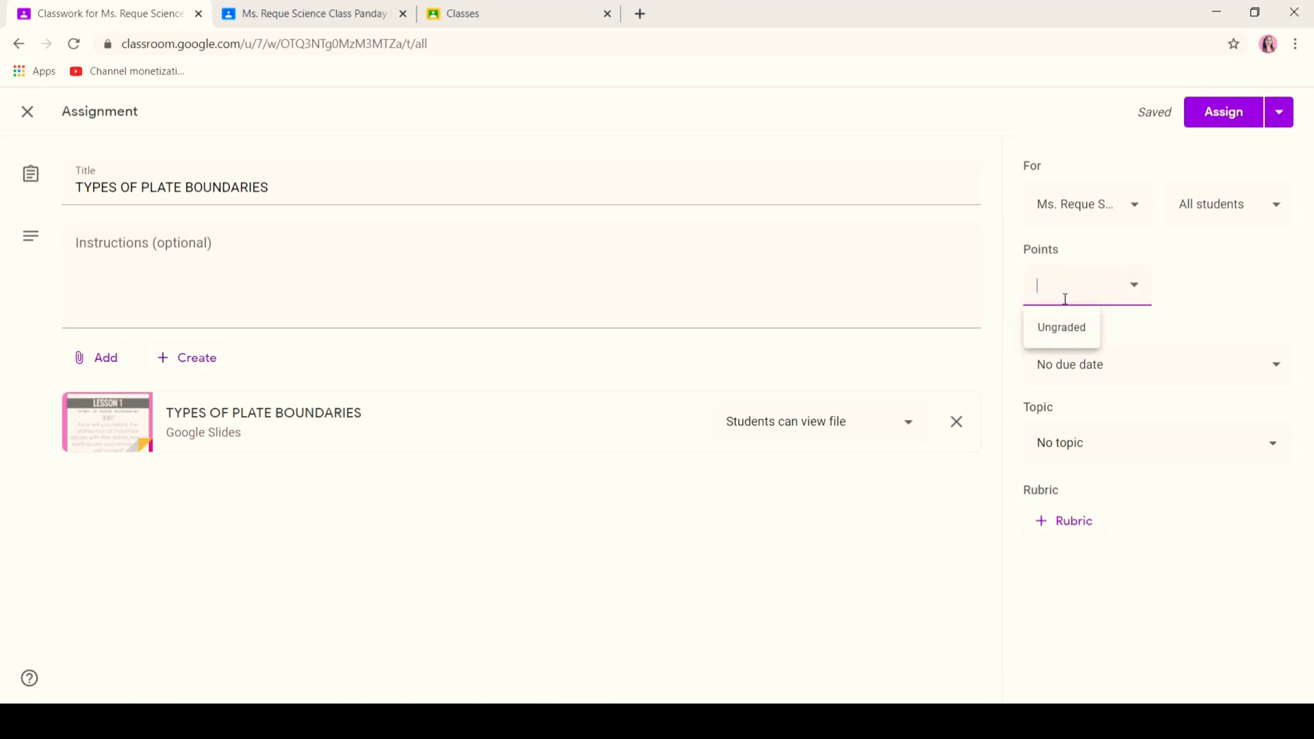
- Keep the 20-point value and set the due date to May 7, 2020, 8:30 AM
click(1175, 410)
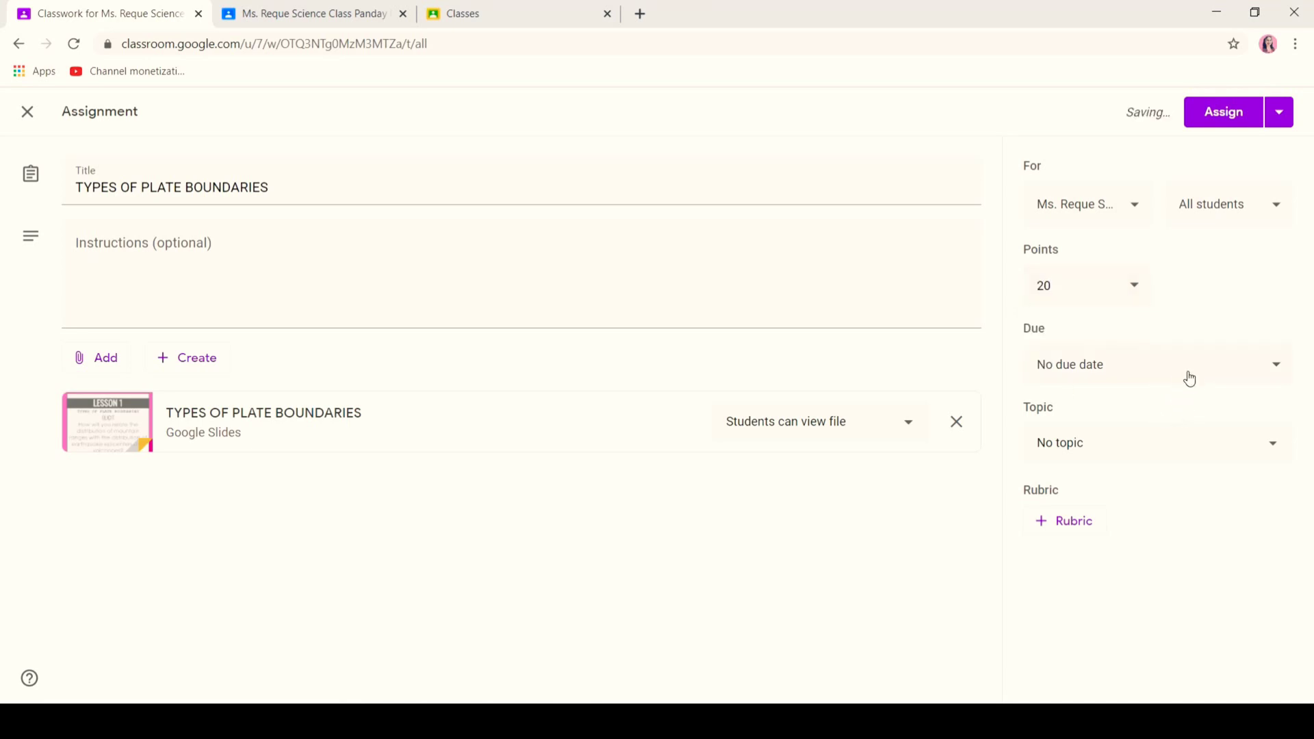
click(1218, 366)
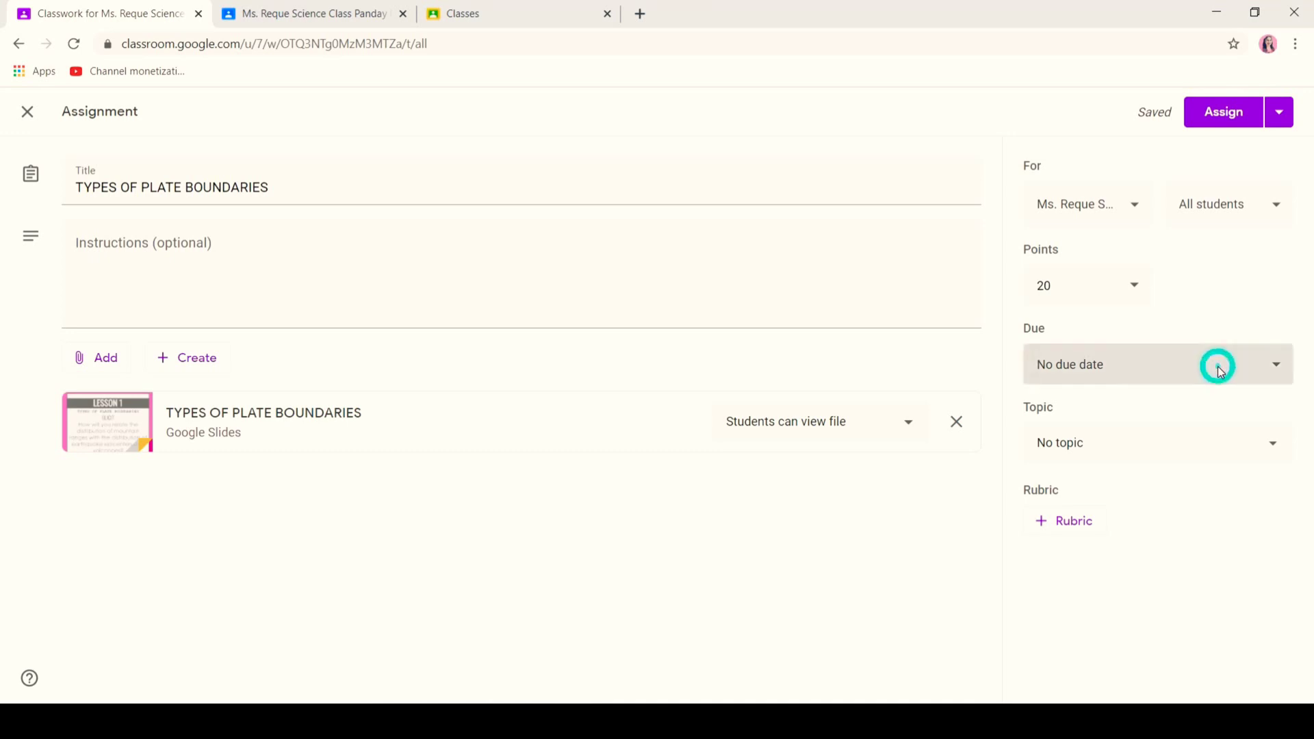
click(1147, 432)
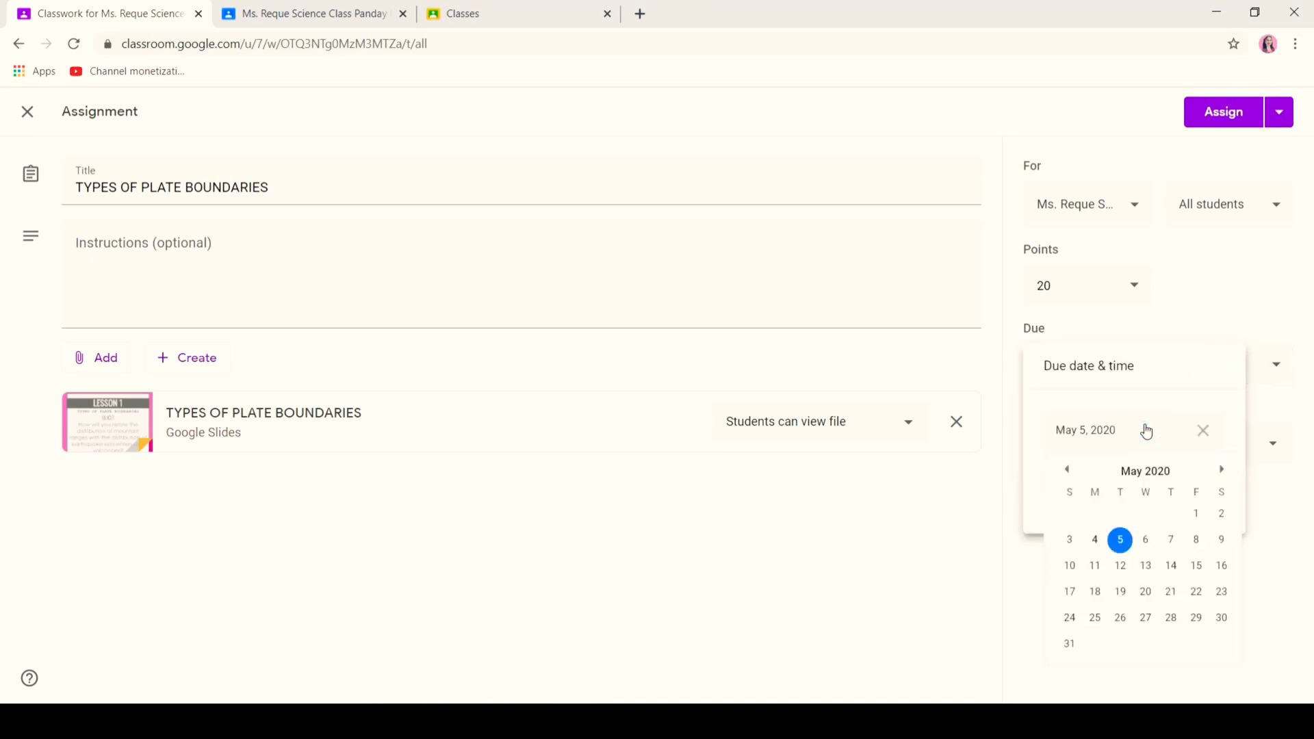
click(1171, 541)
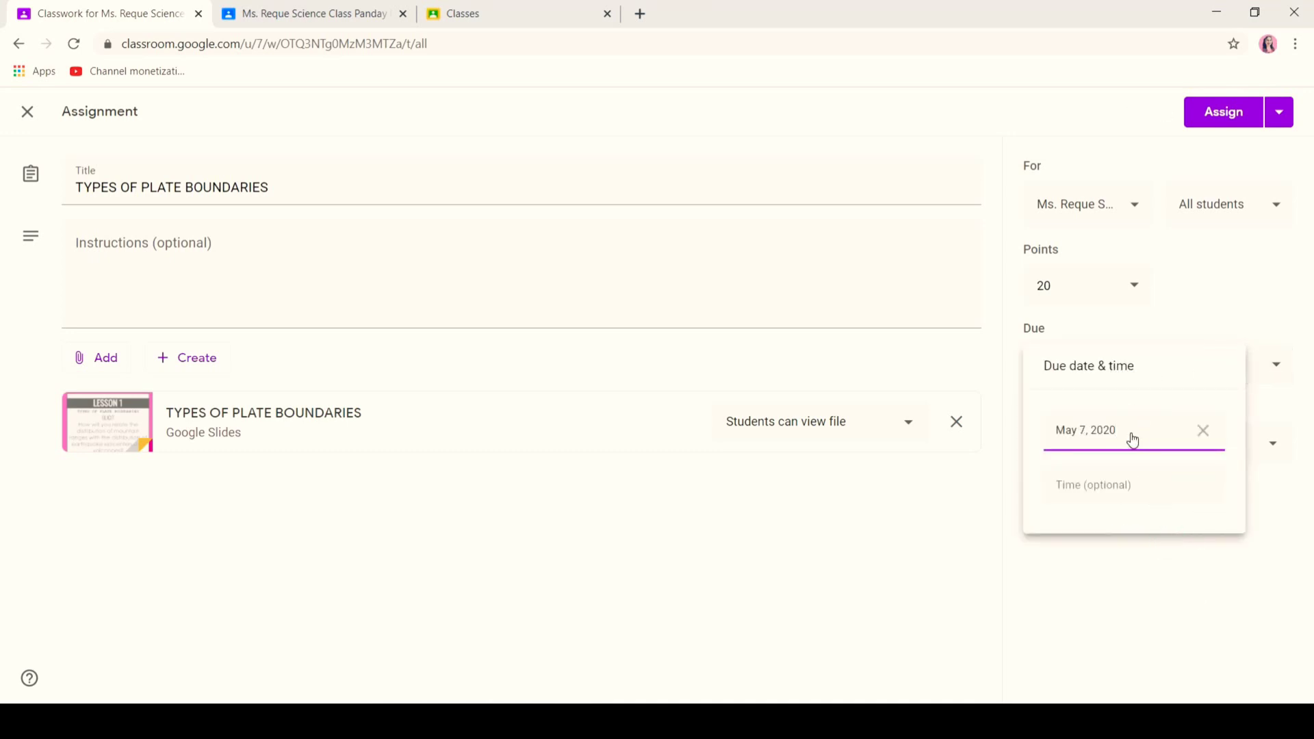
click(1129, 482)
text(8:30 AM)
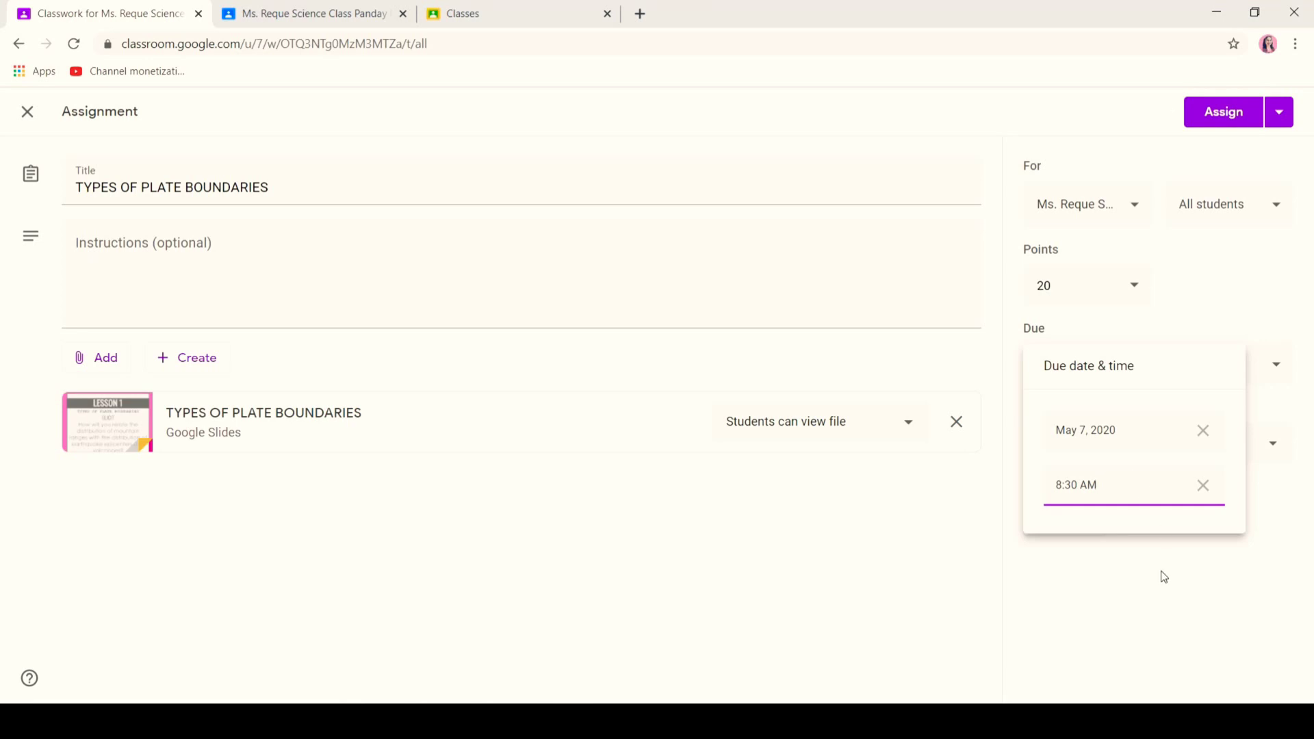
click(1164, 577)
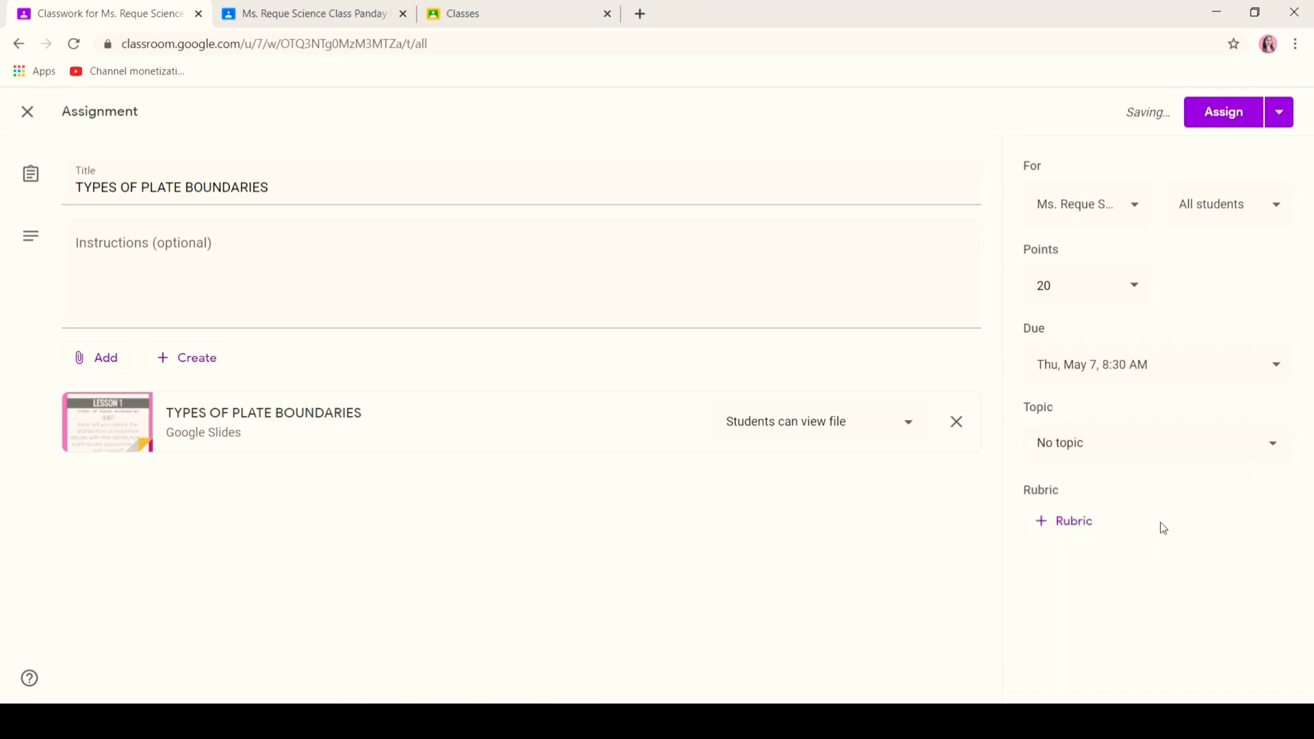
- File the assignment under the Types of Plate Boundaries topic and assign it
click(1136, 452)
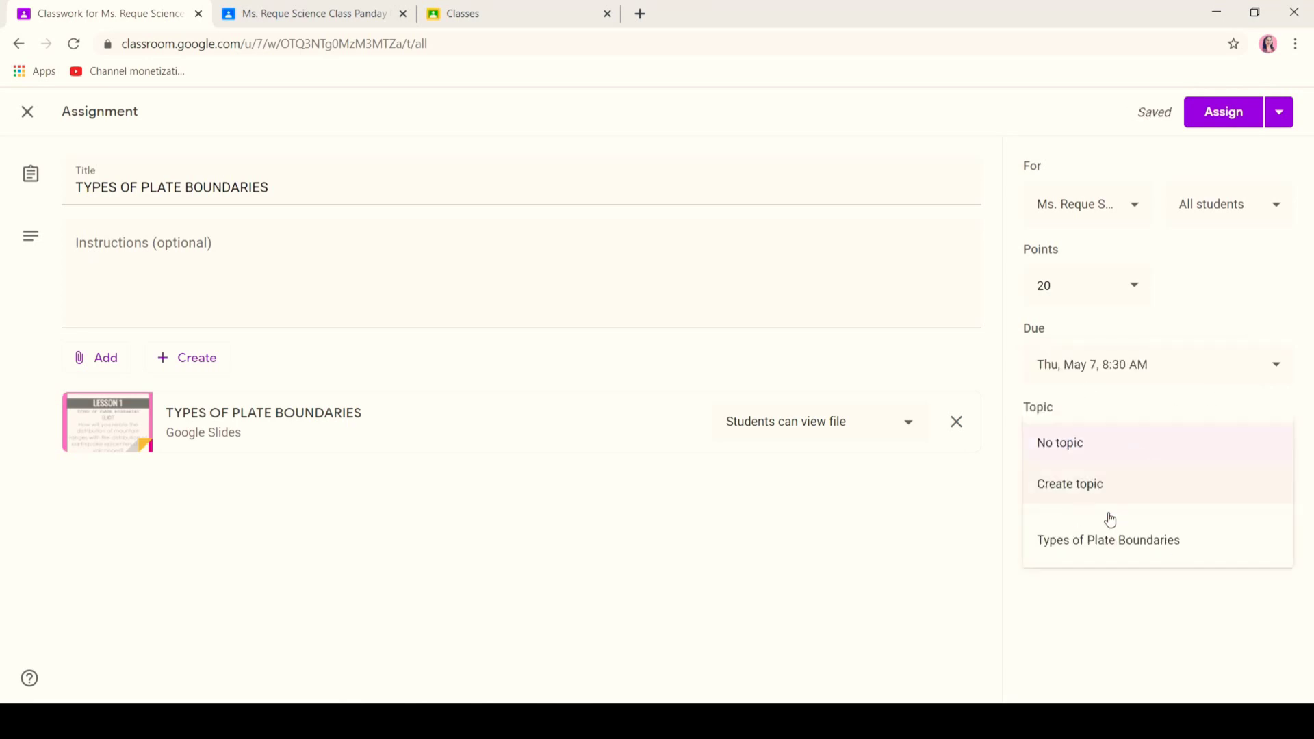
click(1098, 545)
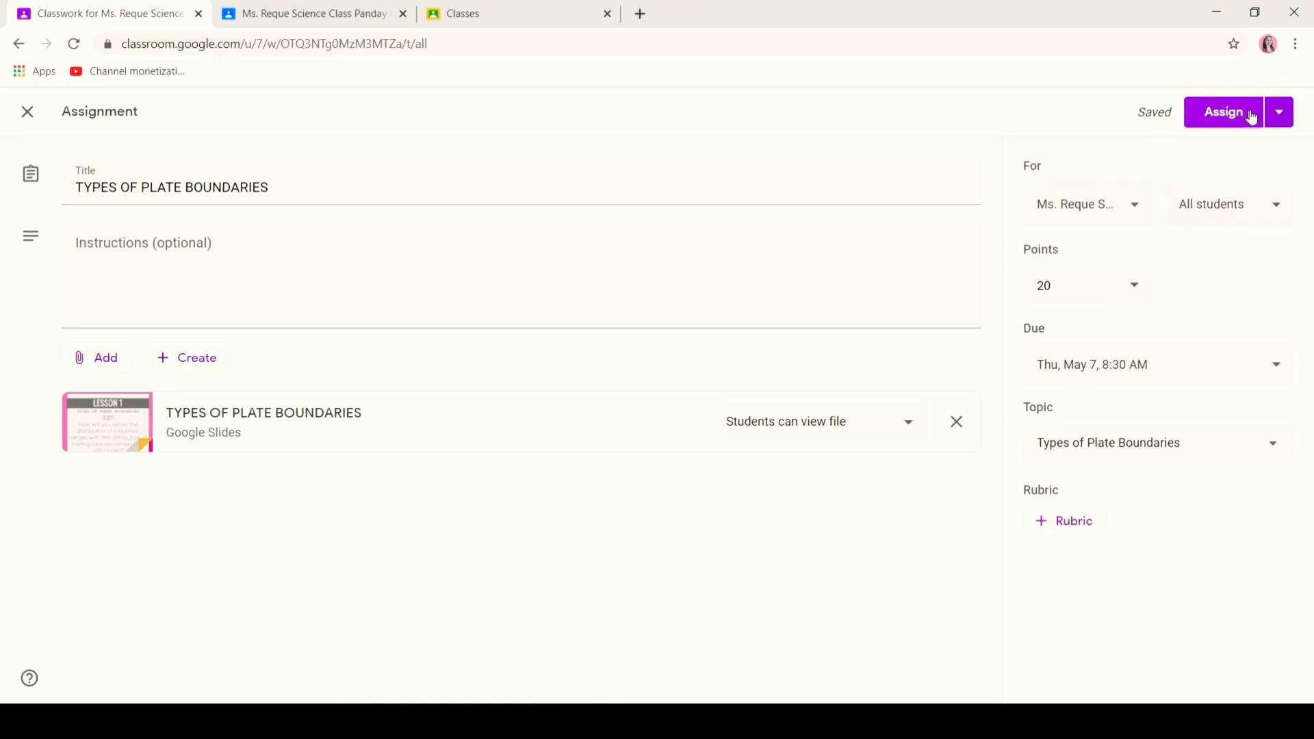
click(1278, 114)
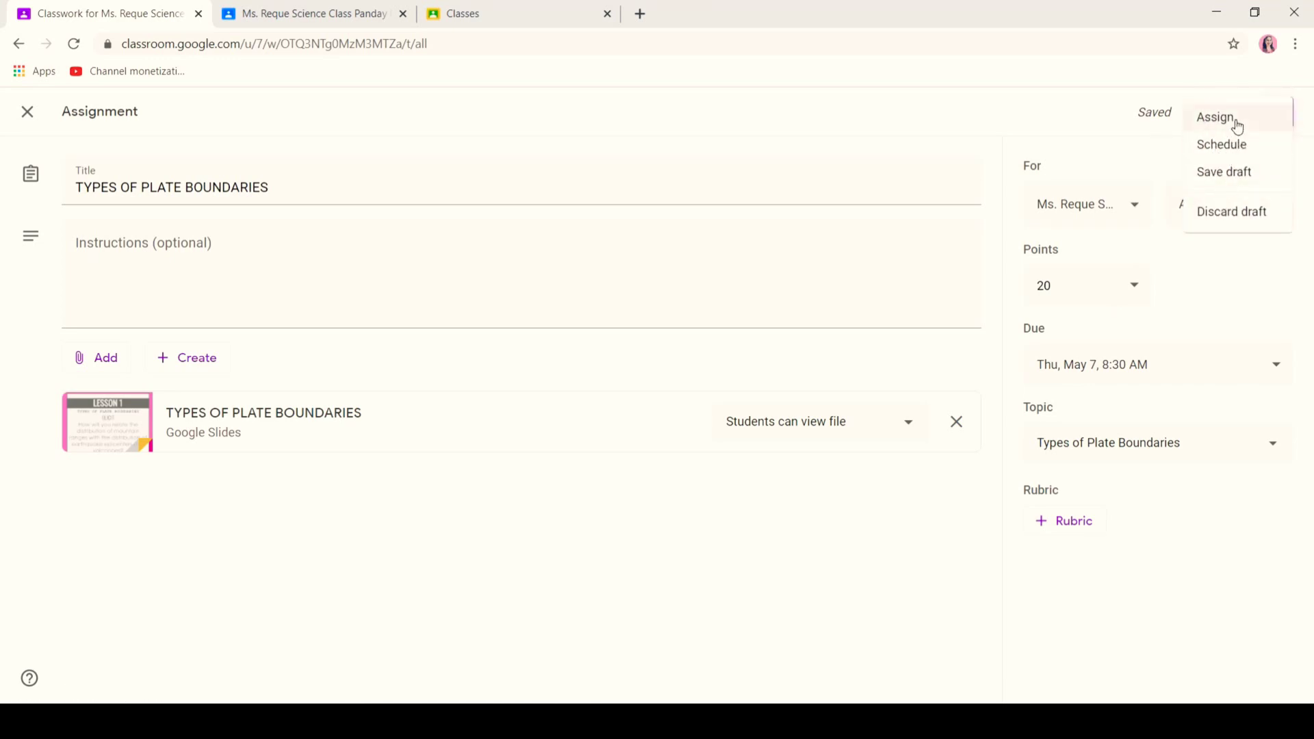
click(1237, 120)
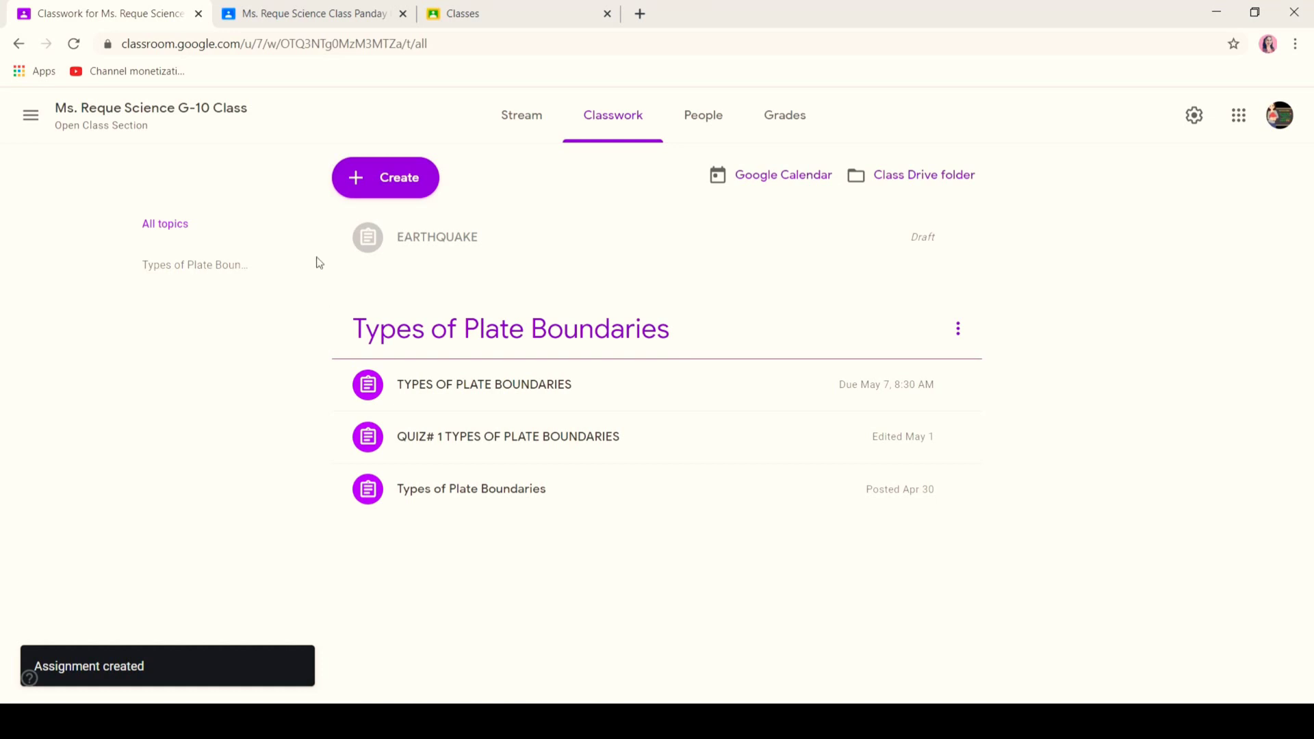
- Start a new quiz assignment titled 'TYPES OF PLATE BOUNDARIES'
click(393, 179)
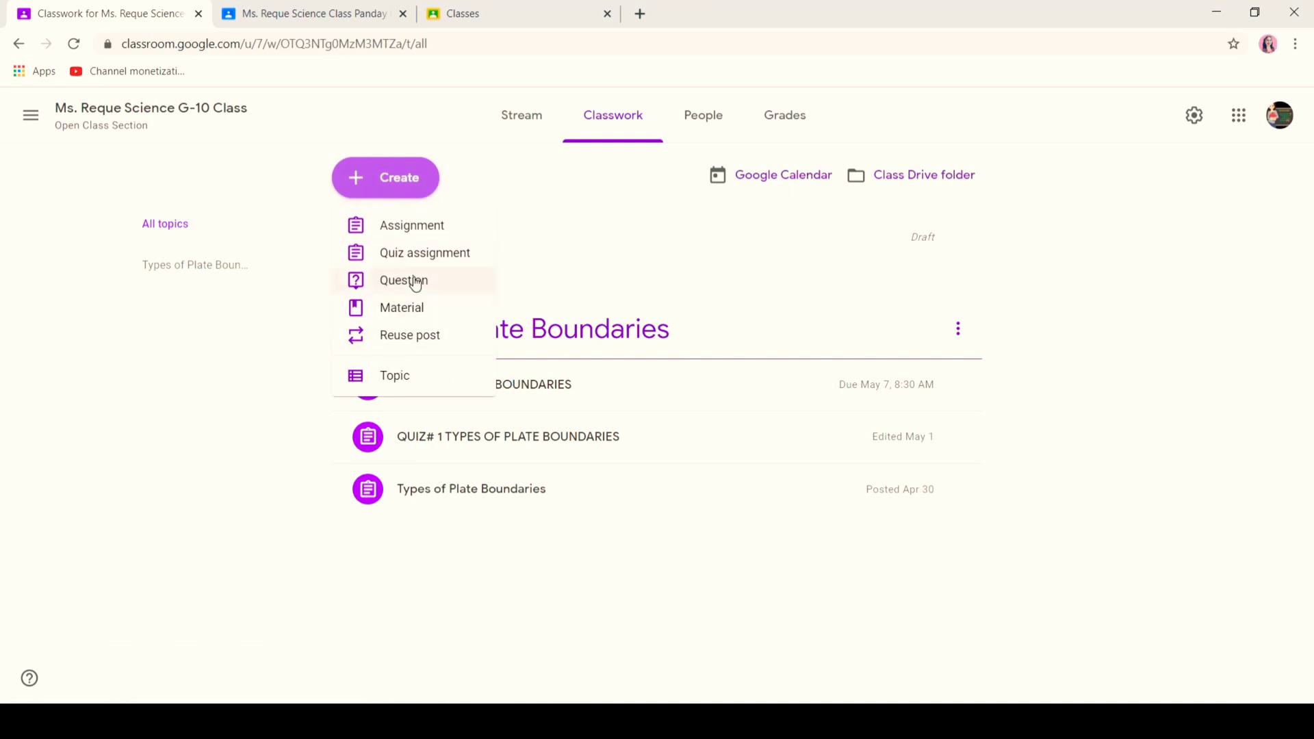
click(423, 253)
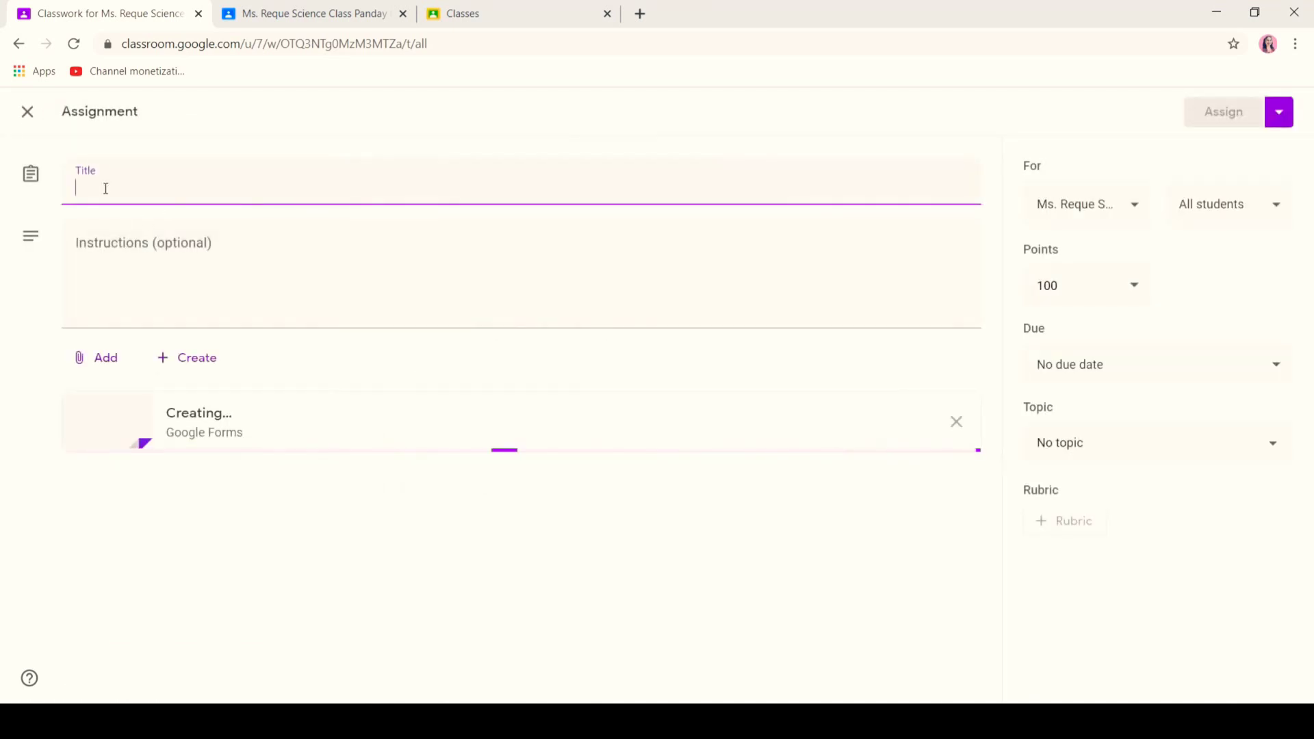
text(TYPES OF PL)
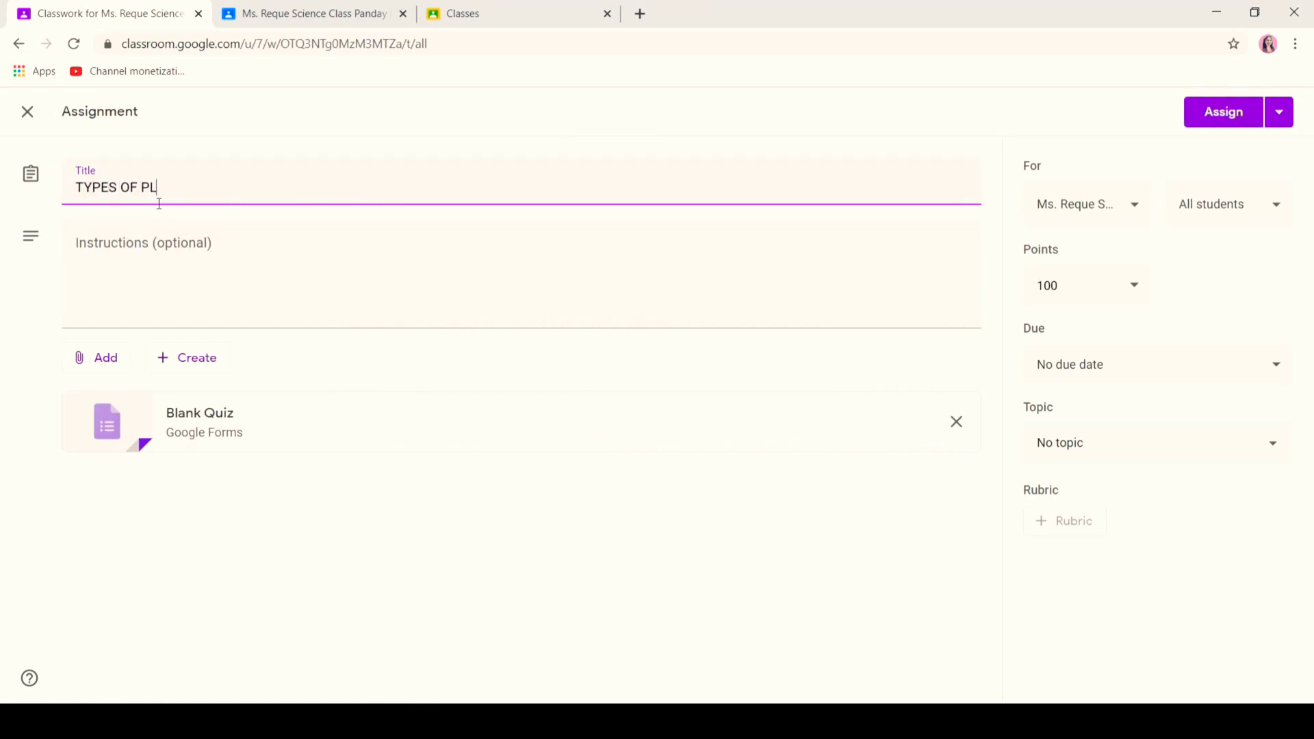
text(ATE BOUNDARIES)
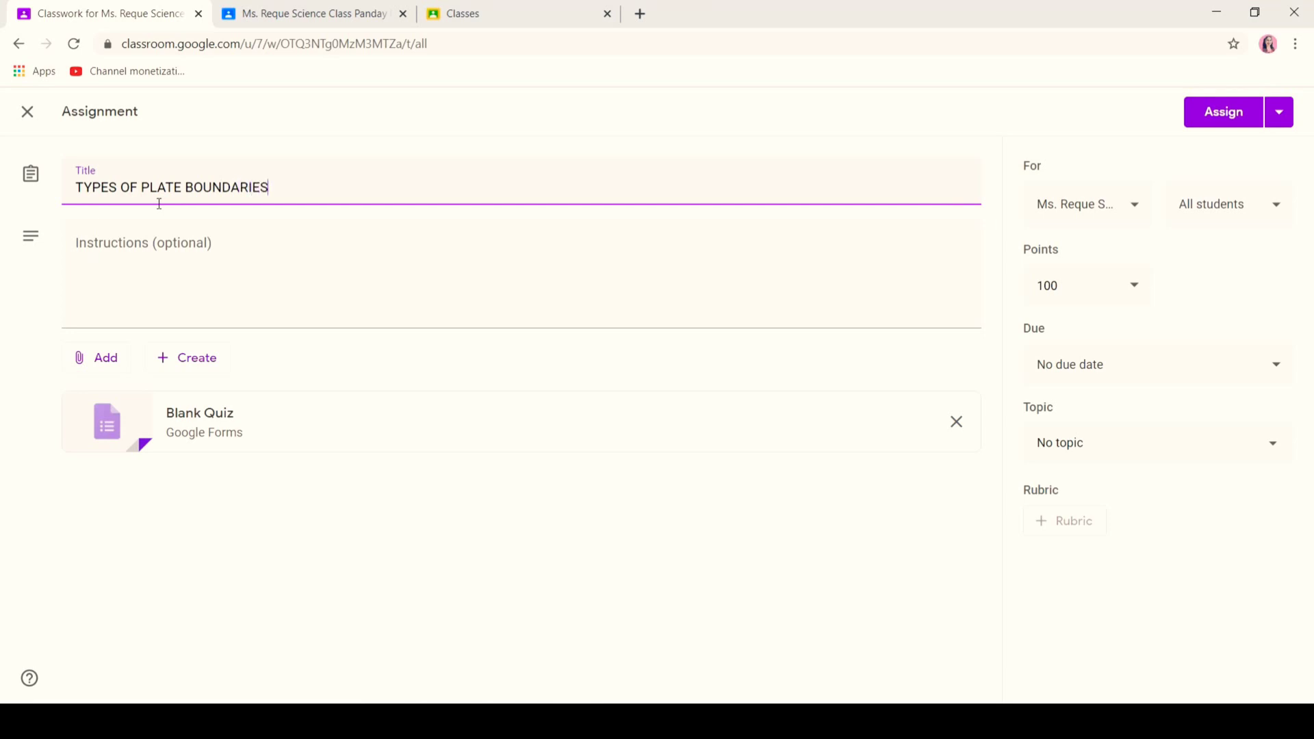
click(141, 250)
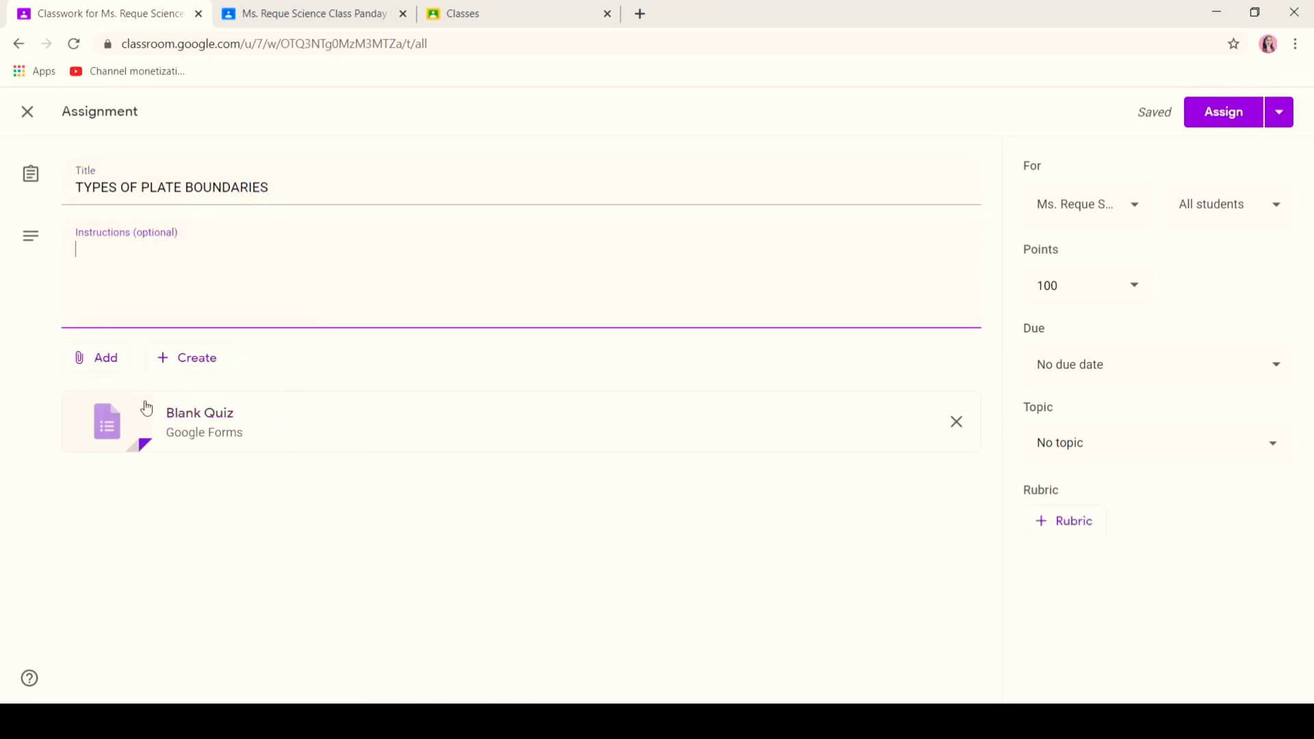
- Open the attached Blank Quiz form in a new tab, view it, and return to Classroom
right_click(195, 419)
click(260, 429)
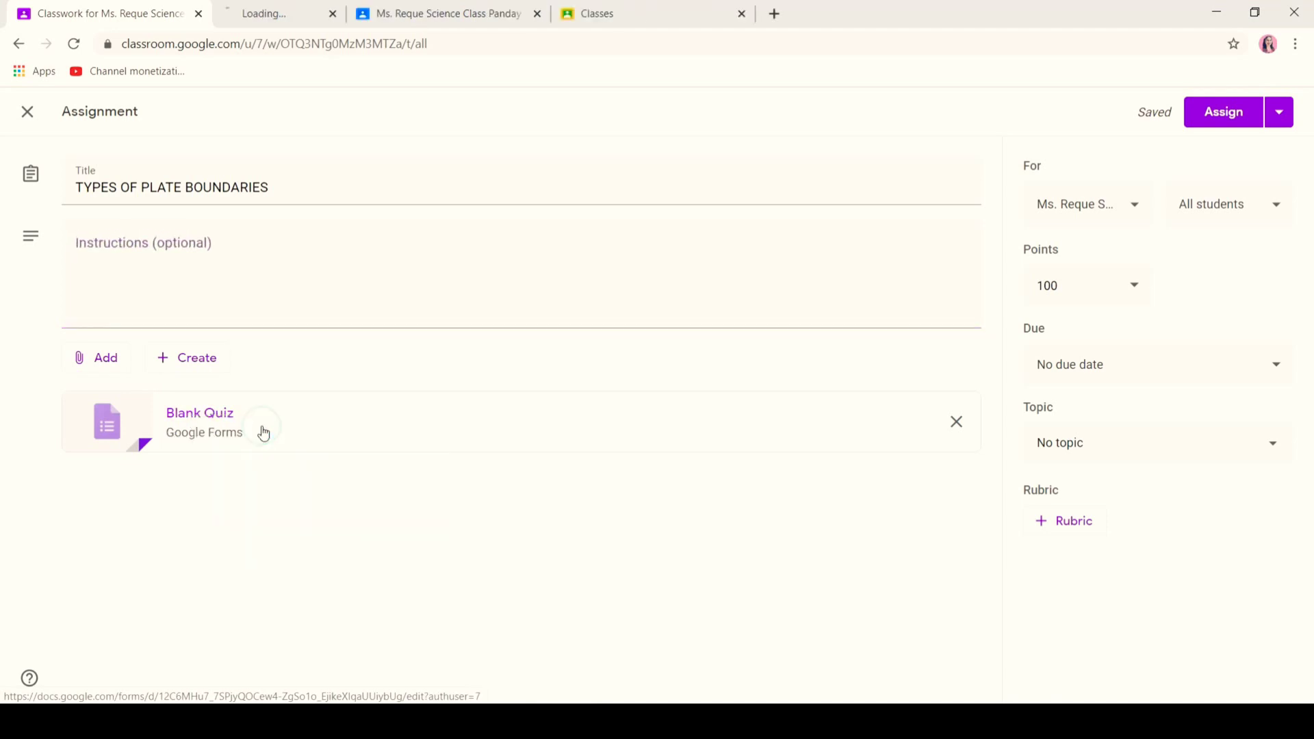
click(304, 10)
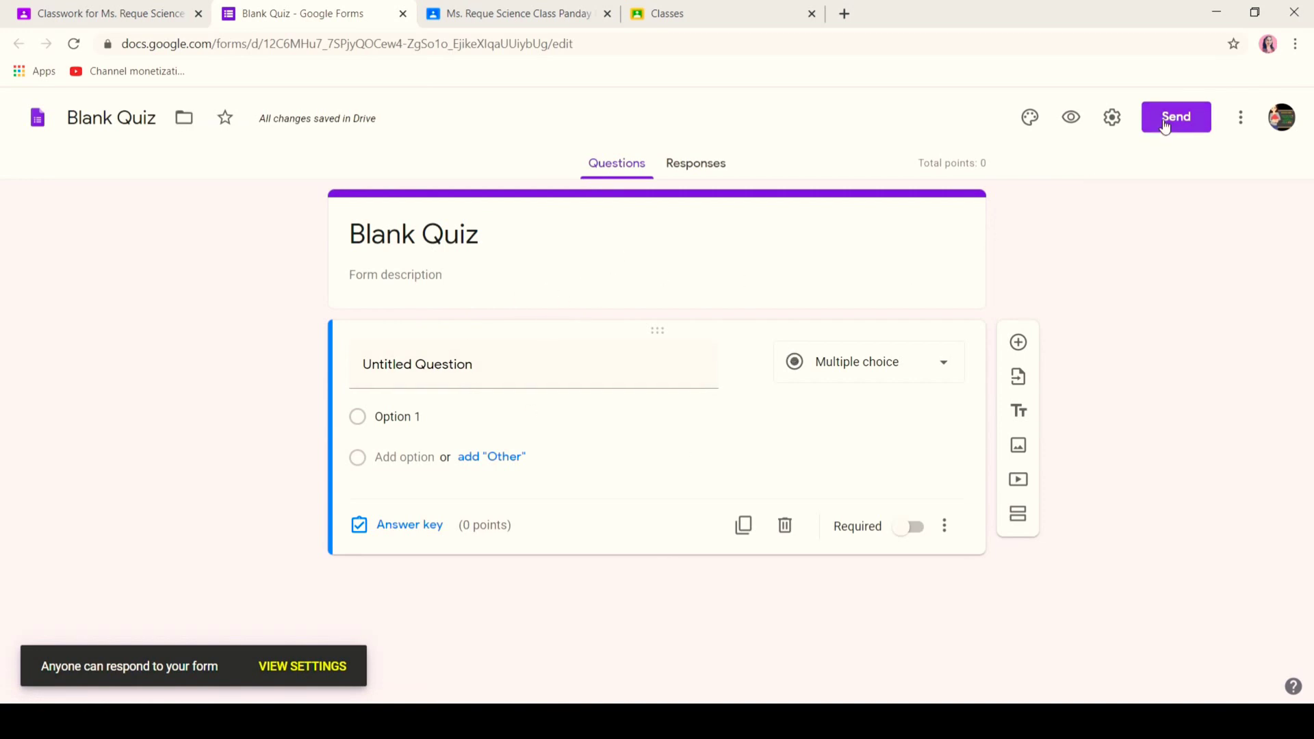
click(120, 17)
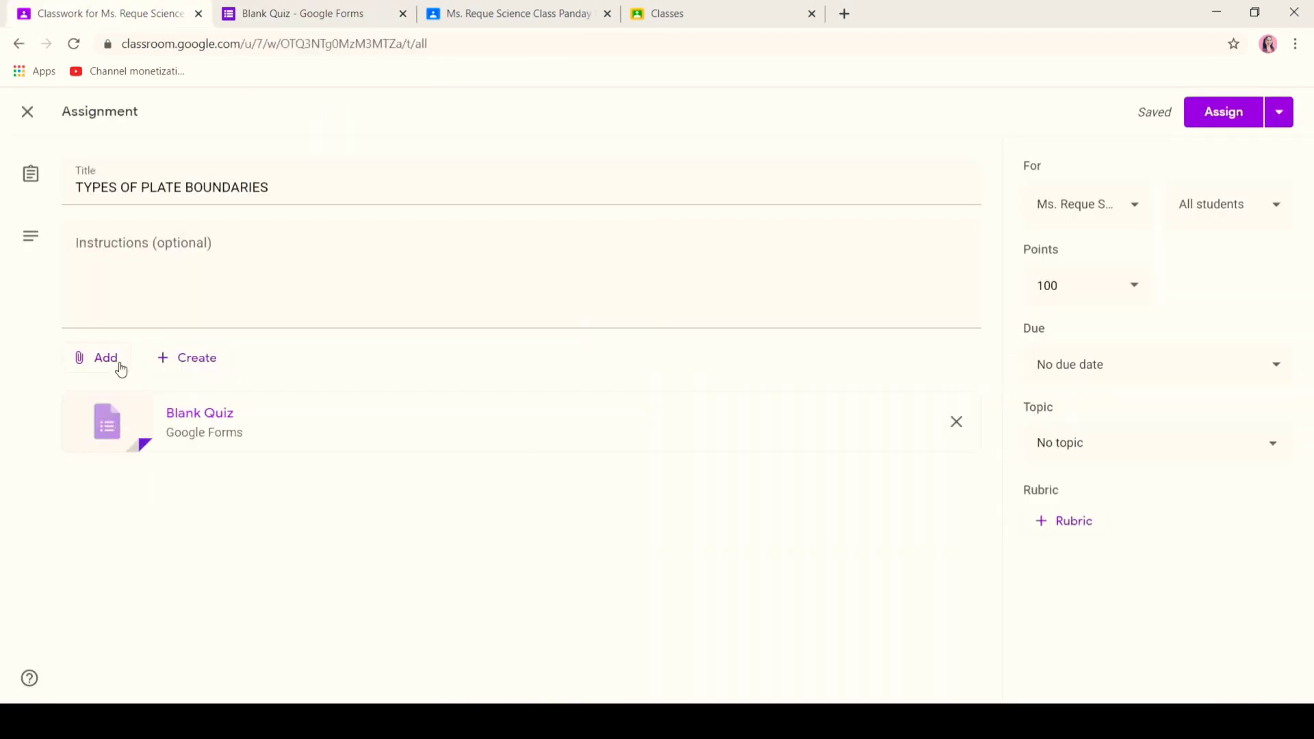
- Attach the QUIZ#1 TYPES OF PLATE BOUNDARIES form from Drive's QUIZZES Q-1 folder, removing the Blank Quiz
click(122, 370)
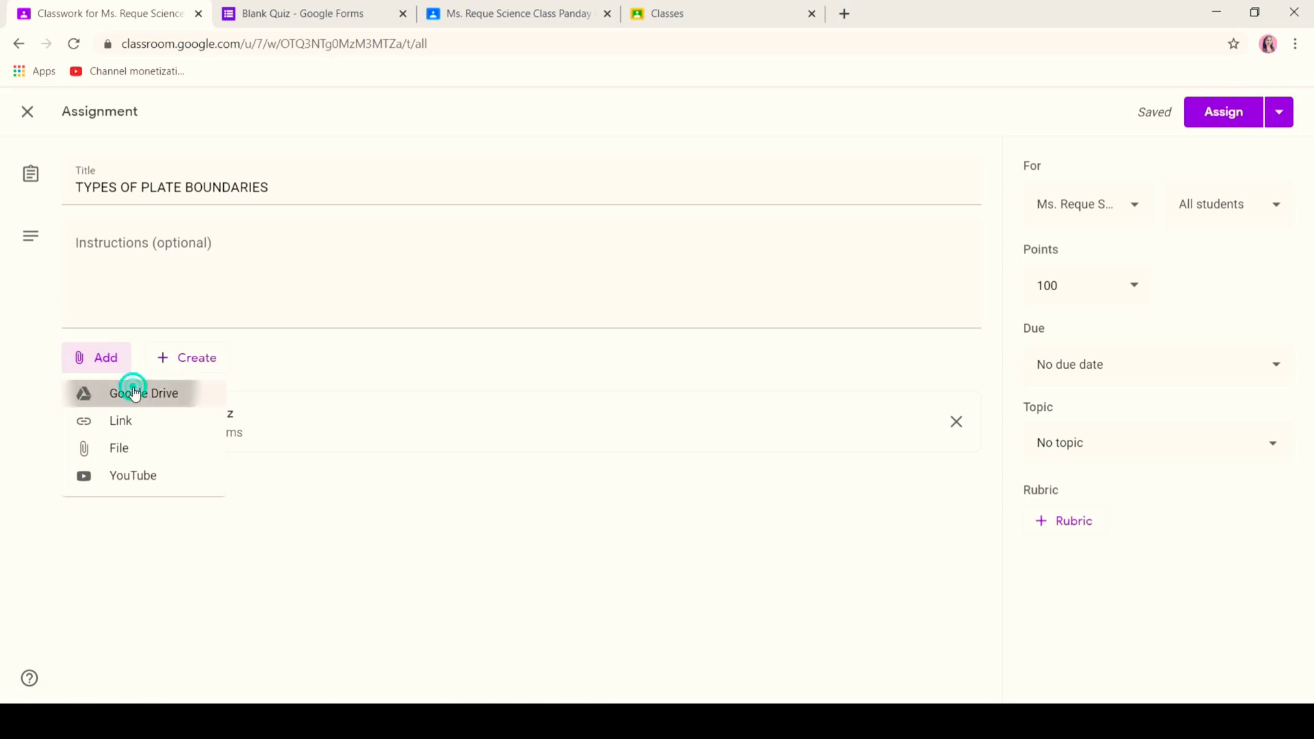
click(132, 389)
click(422, 205)
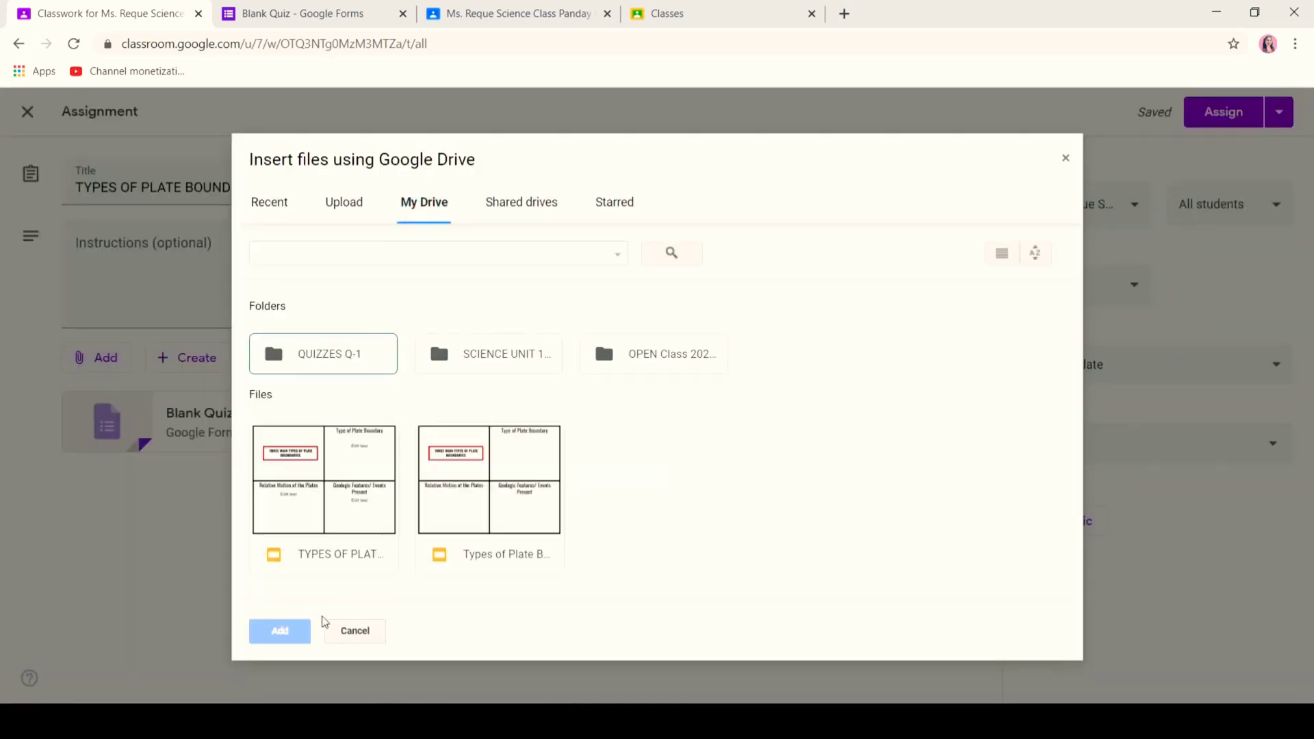
double_click(328, 358)
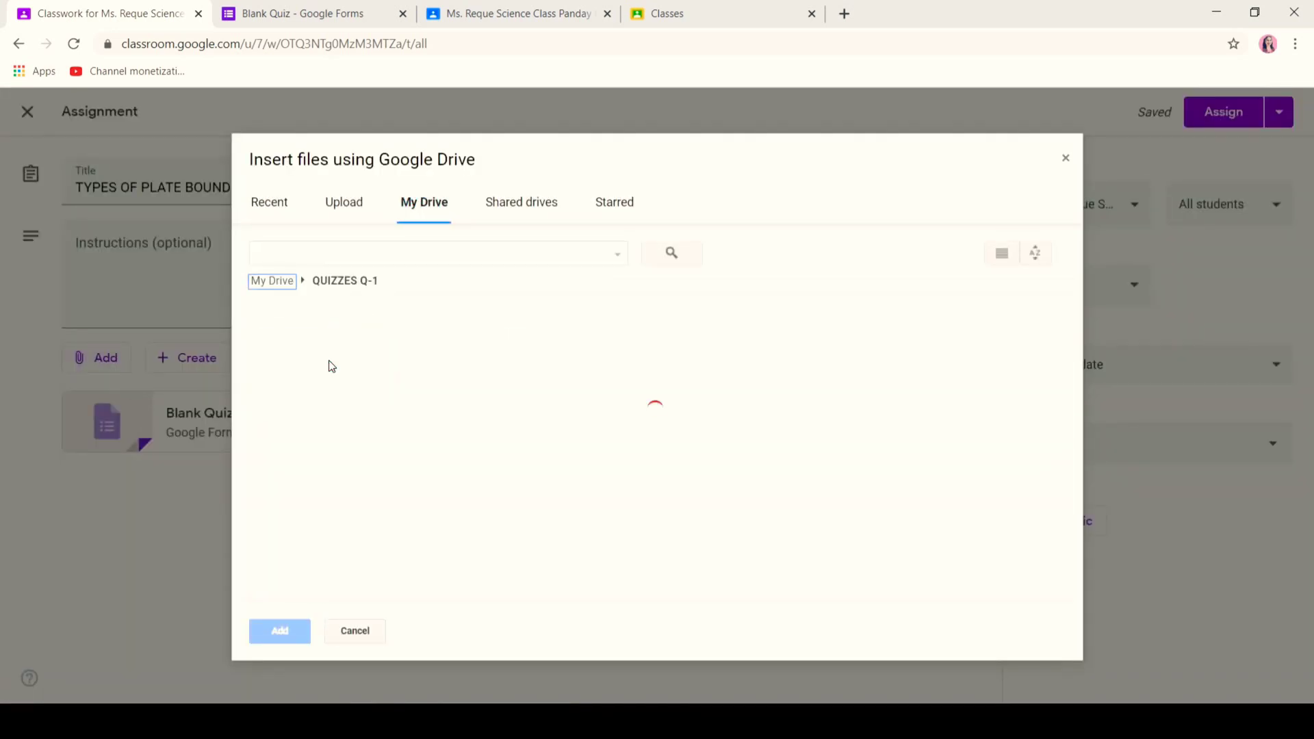
click(494, 457)
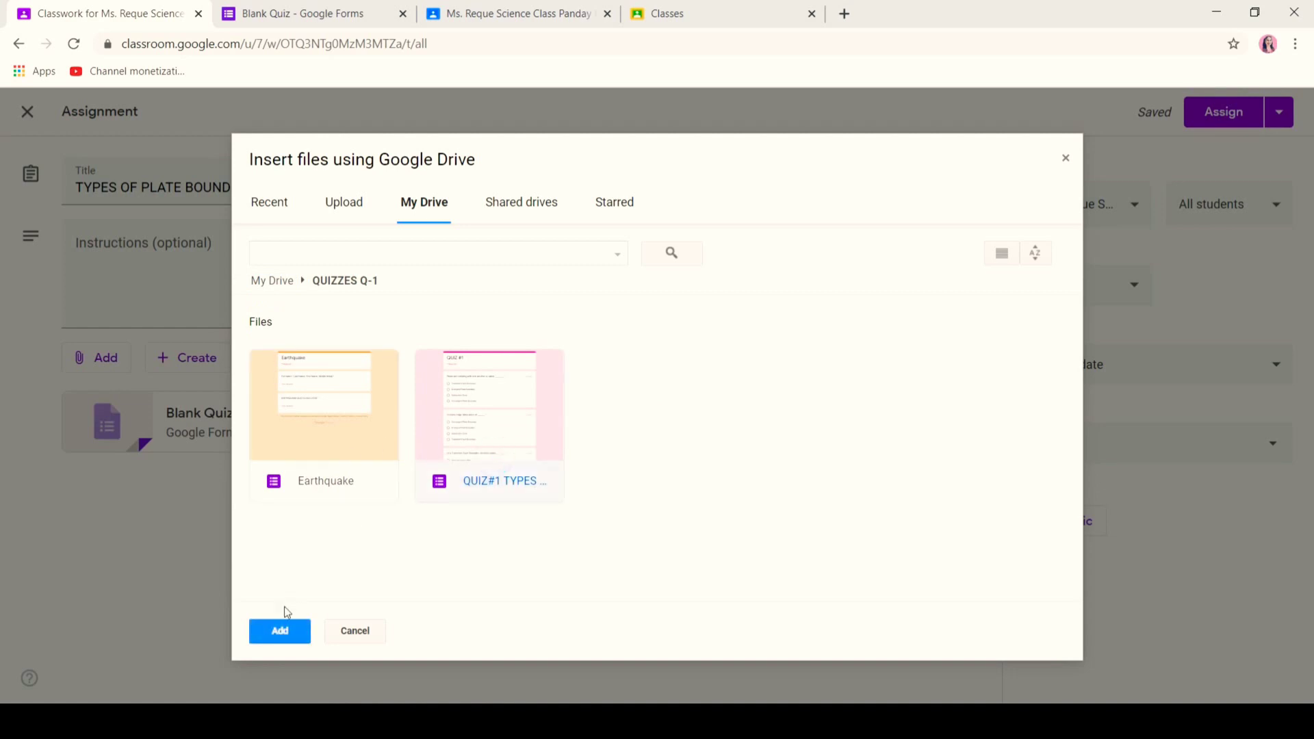
click(279, 631)
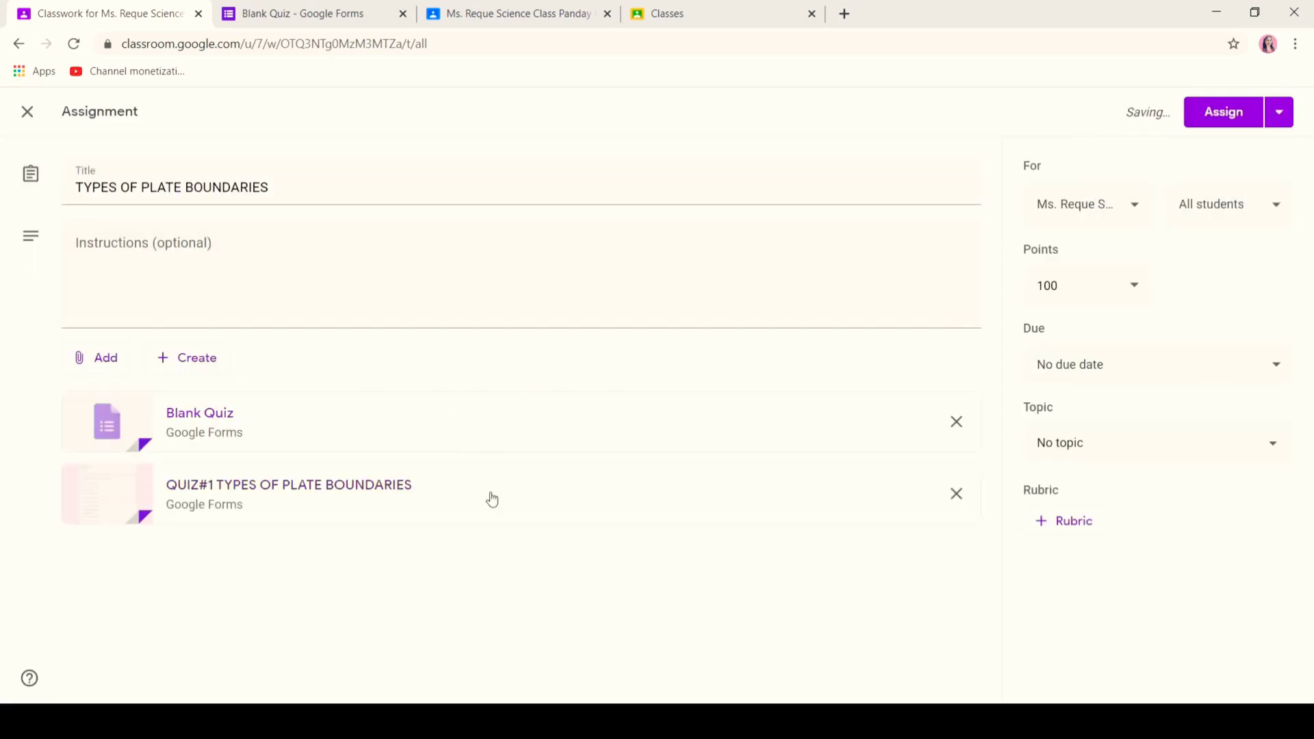
click(961, 426)
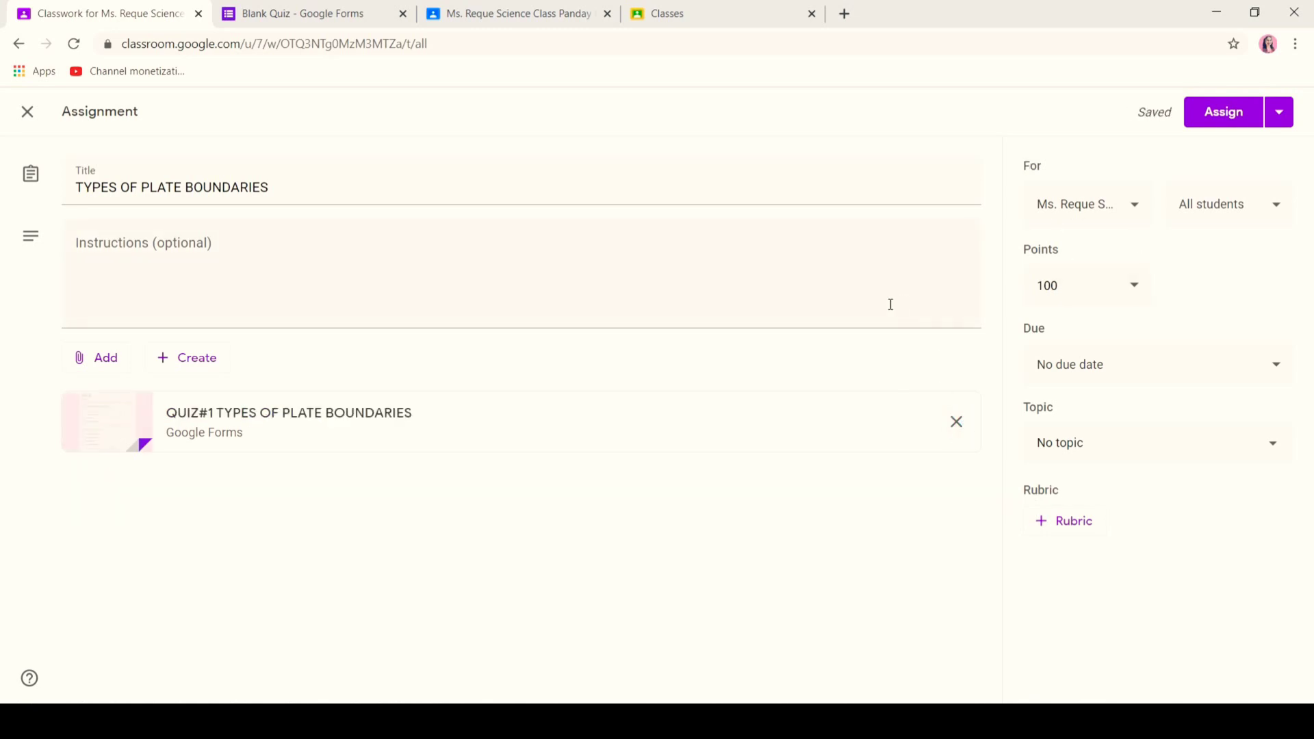
- Give the assignment 15 points, no due date and the Types of Plate Boundaries topic, then assign it
click(1075, 289)
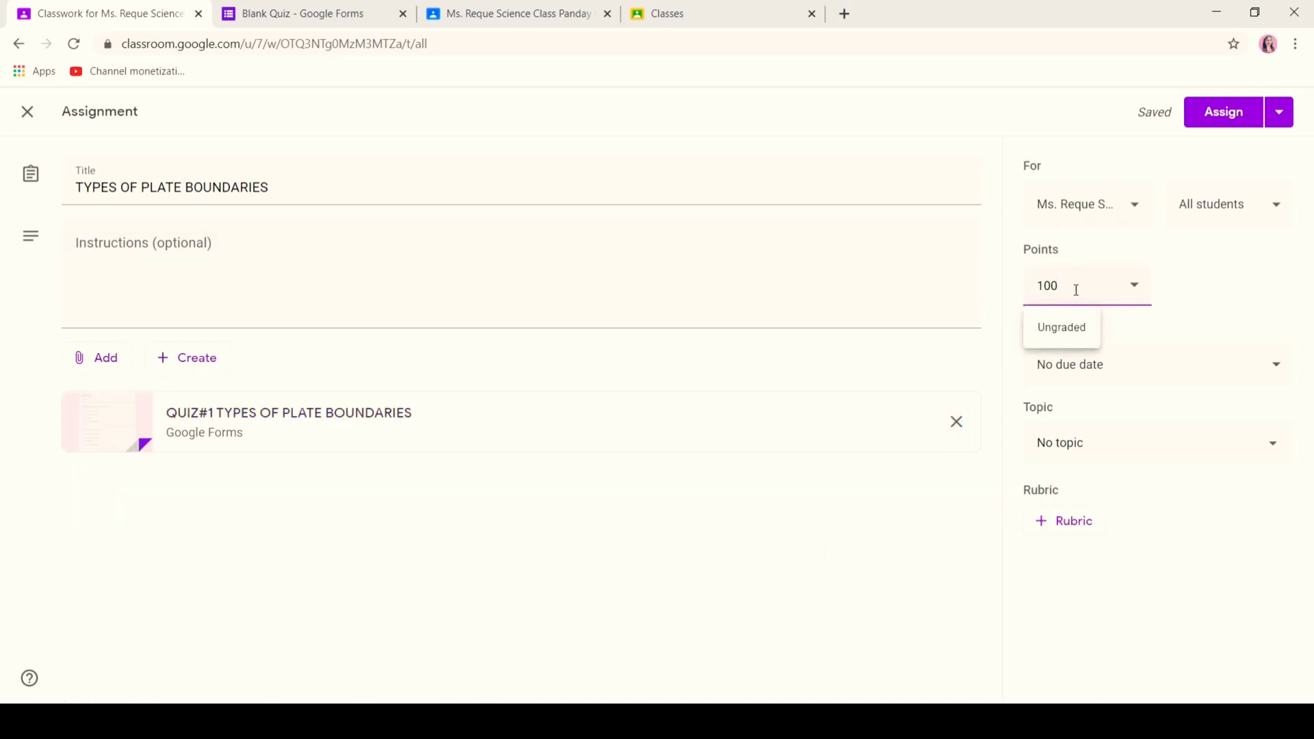
text(15)
click(1152, 364)
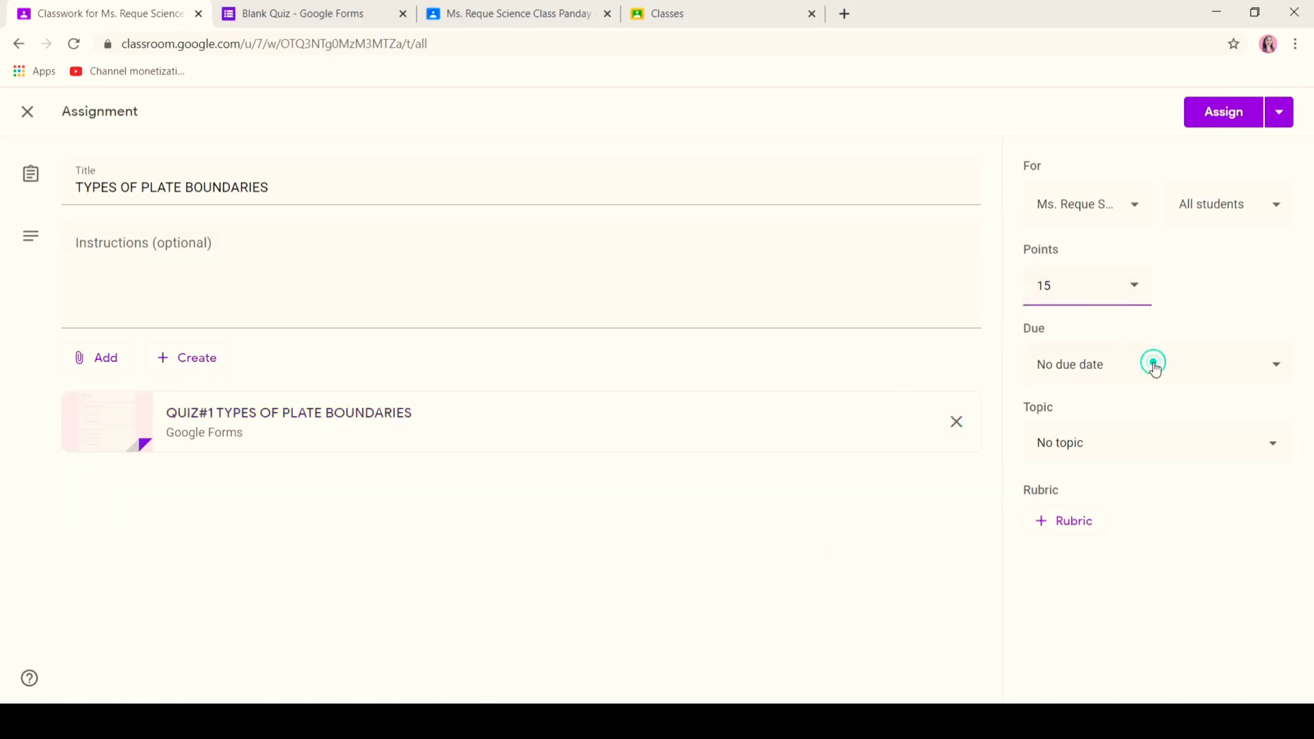
click(1082, 499)
click(1133, 444)
click(1119, 547)
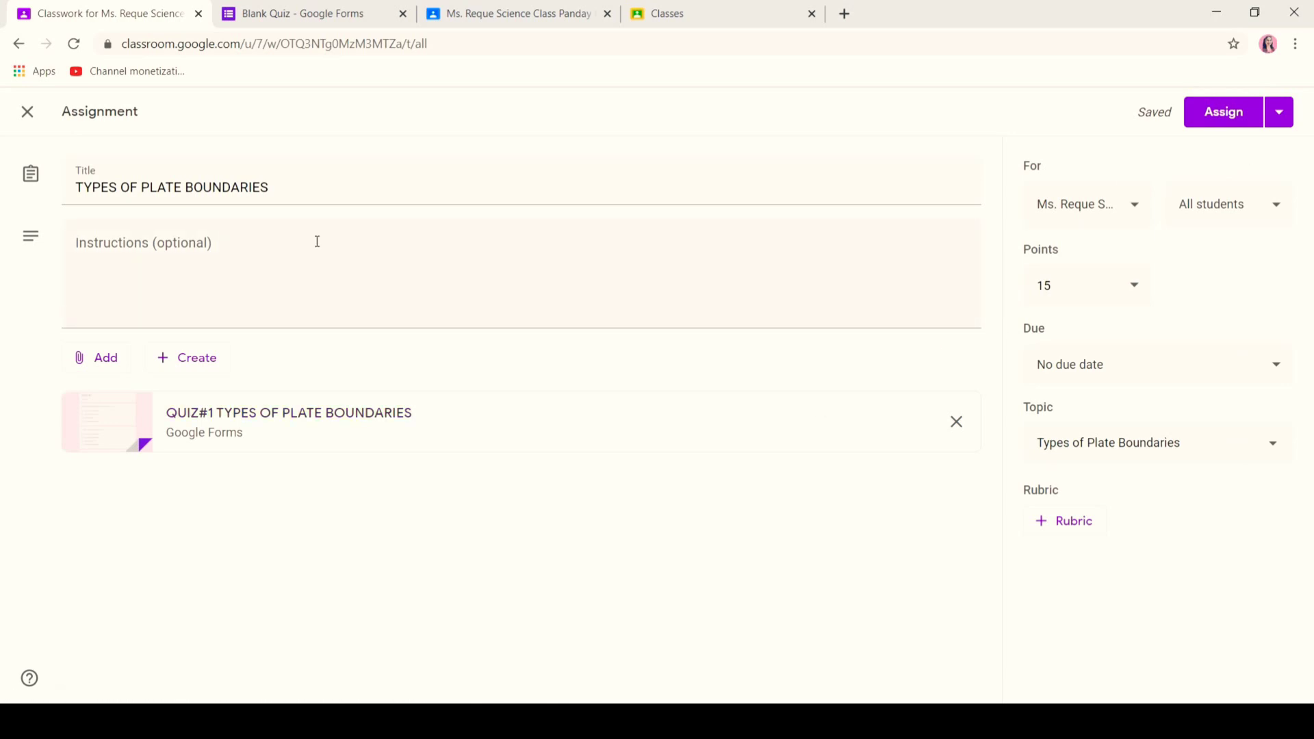
click(1276, 114)
click(1156, 147)
click(1222, 121)
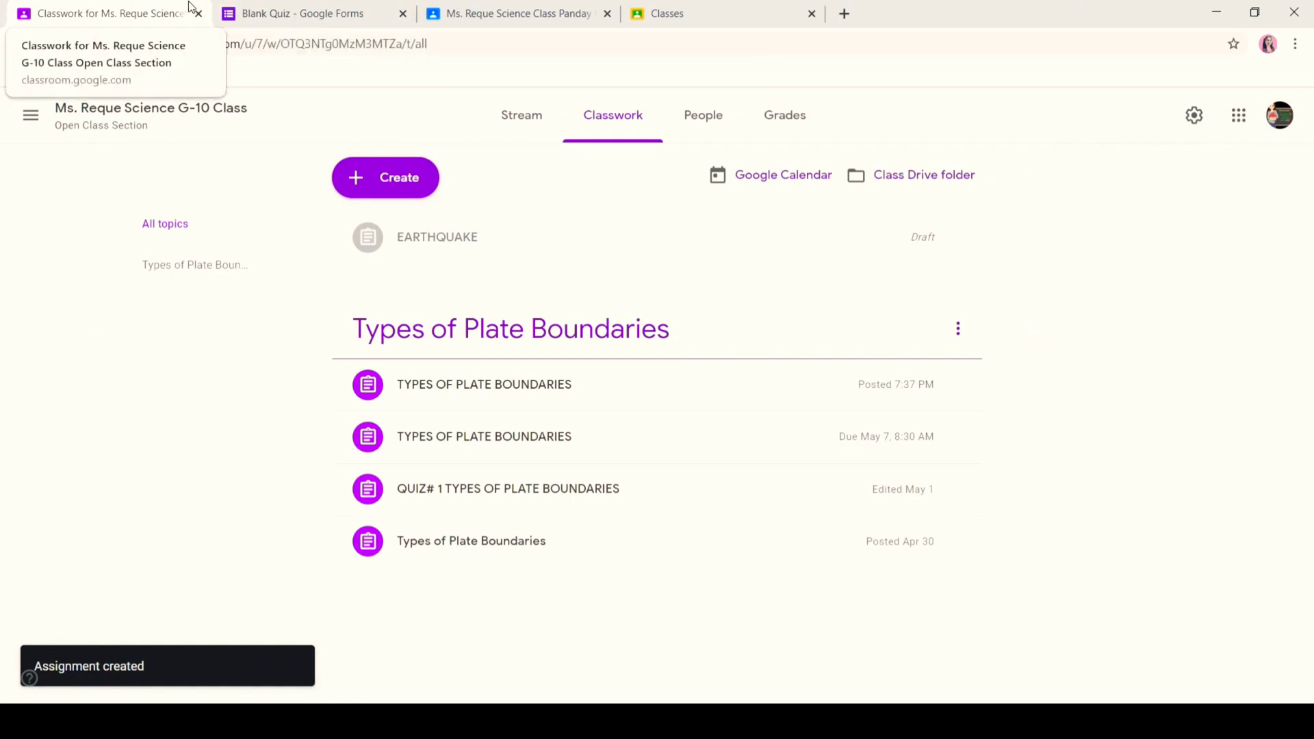
click(381, 185)
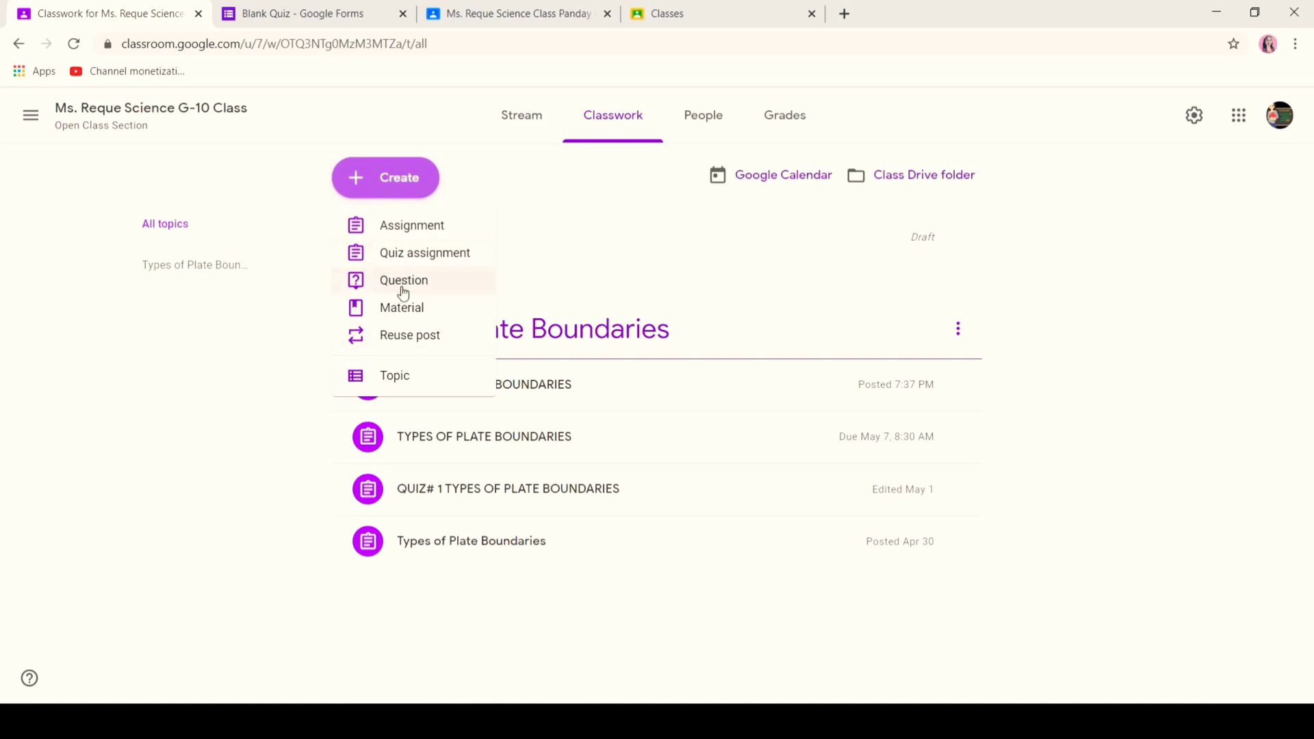
click(441, 283)
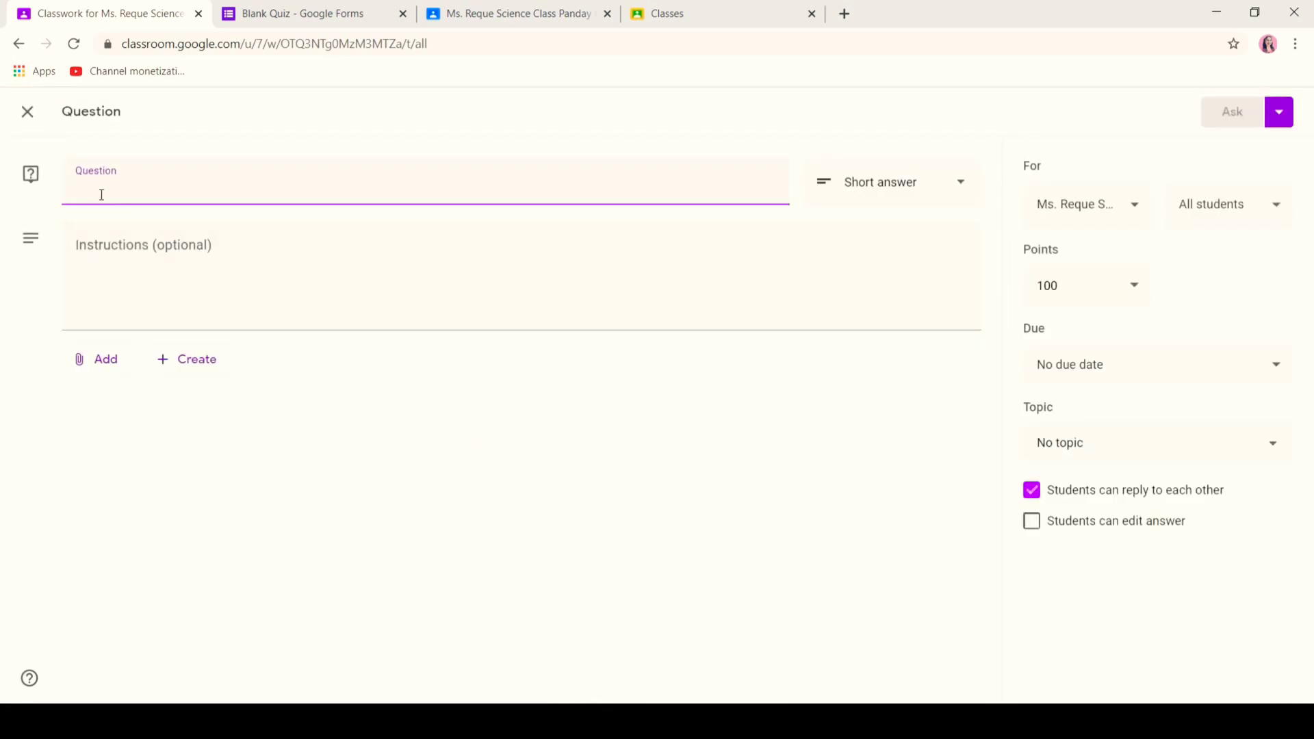
click(125, 252)
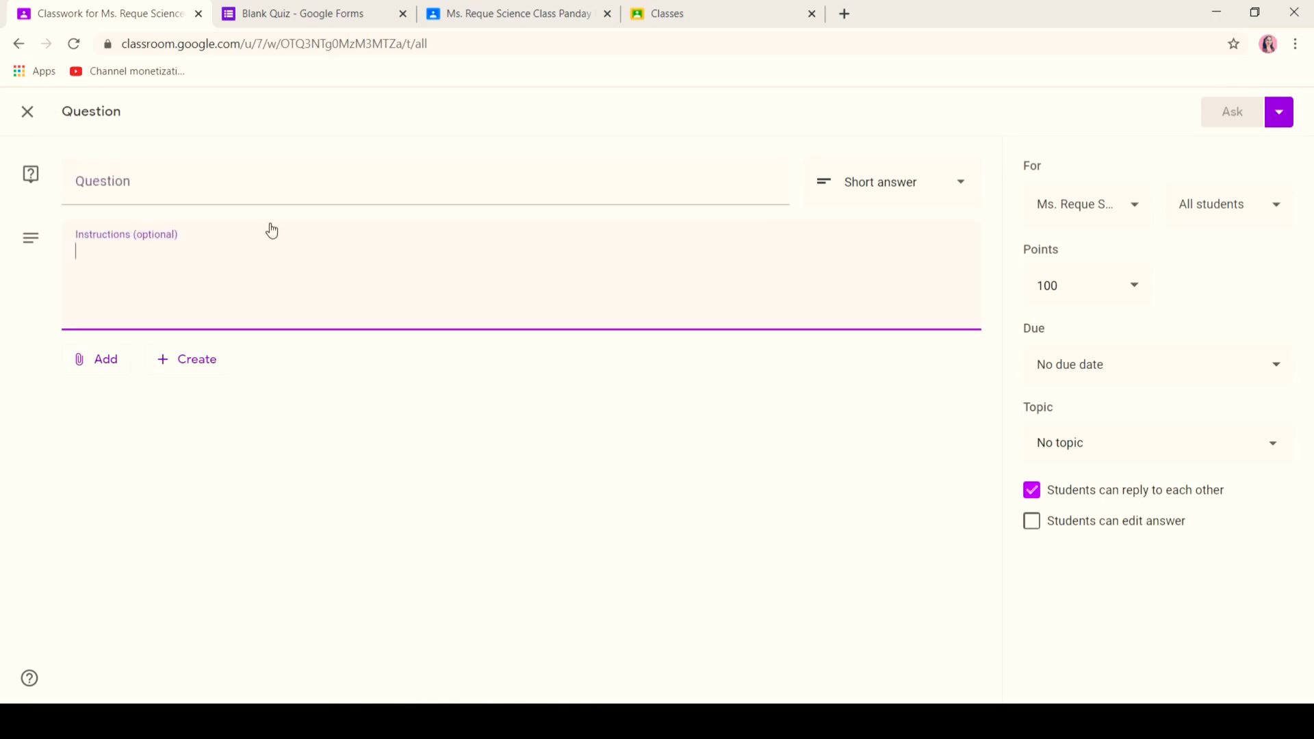
click(1074, 281)
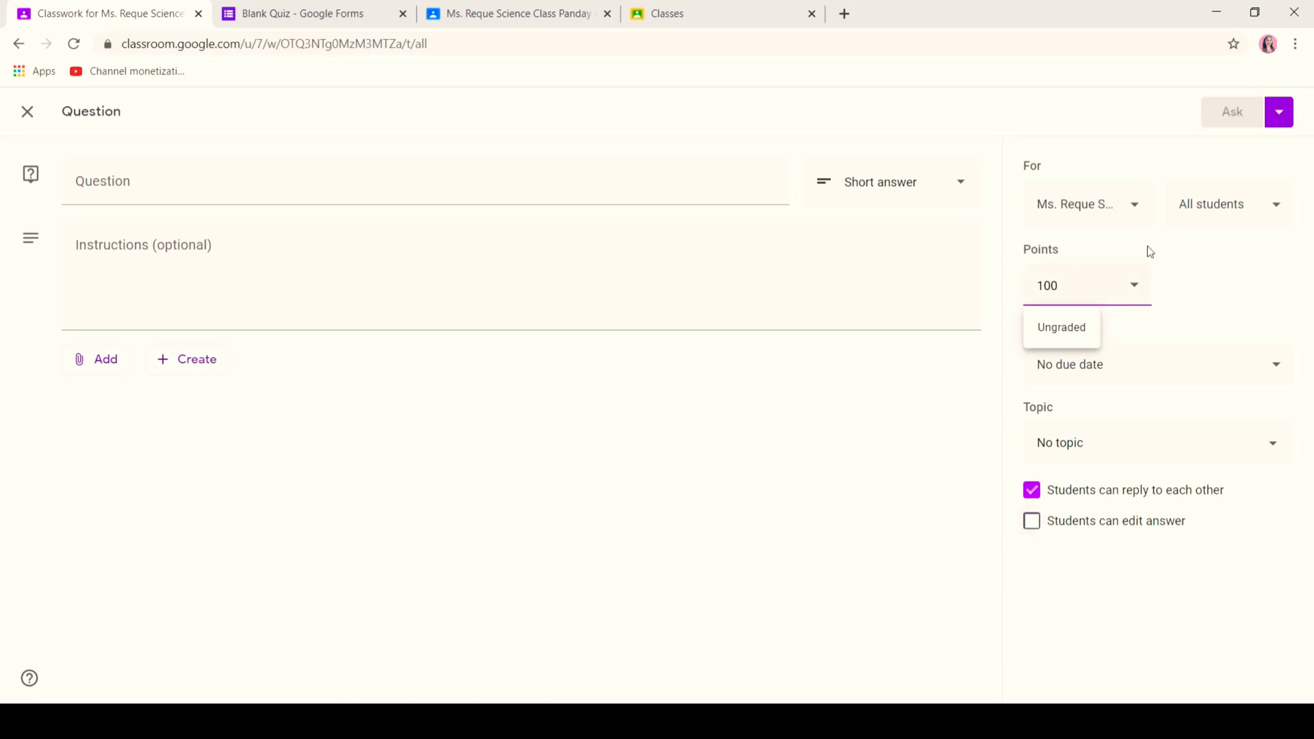
click(1278, 118)
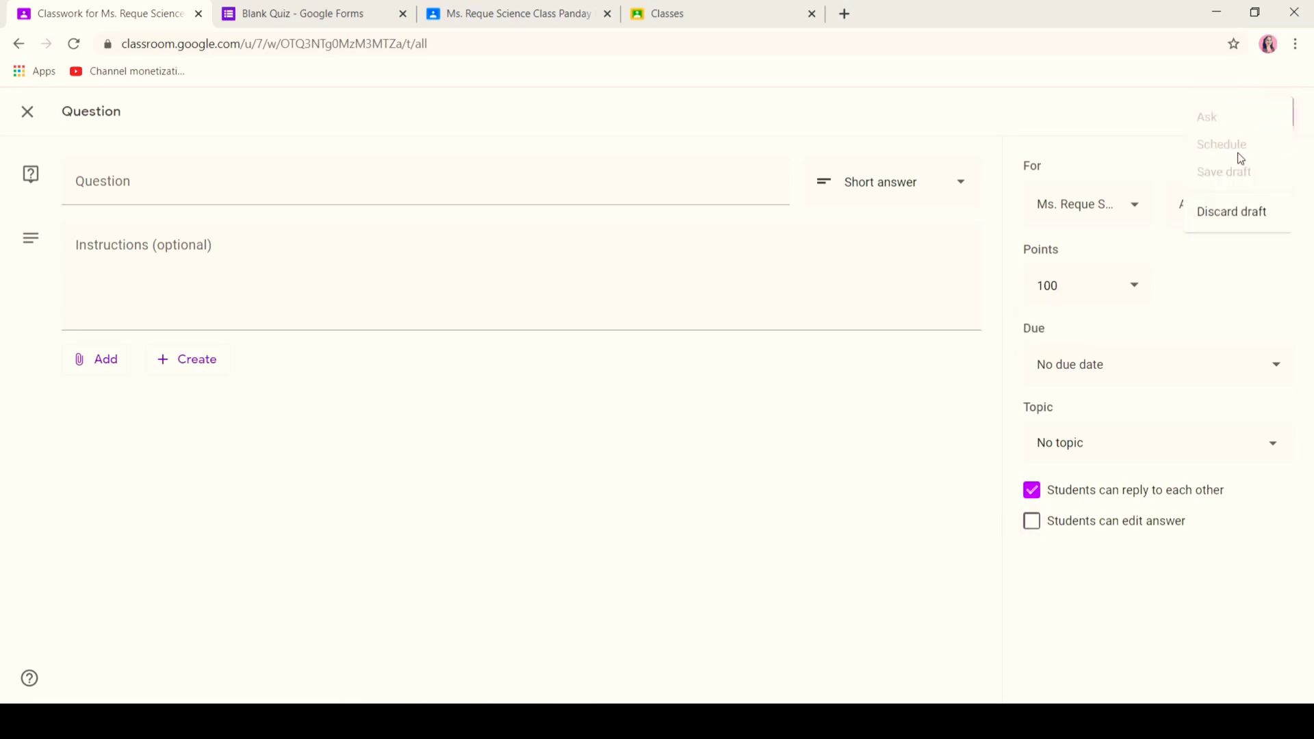
click(1098, 156)
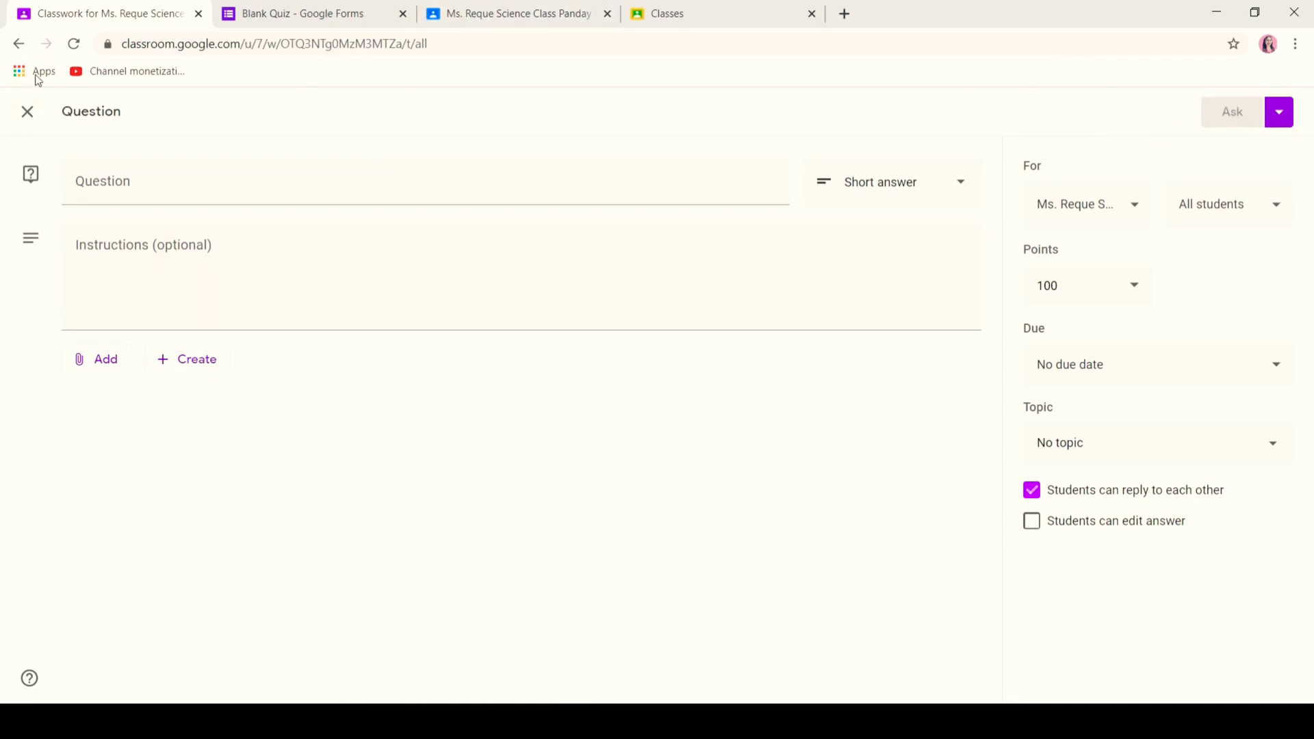
click(28, 112)
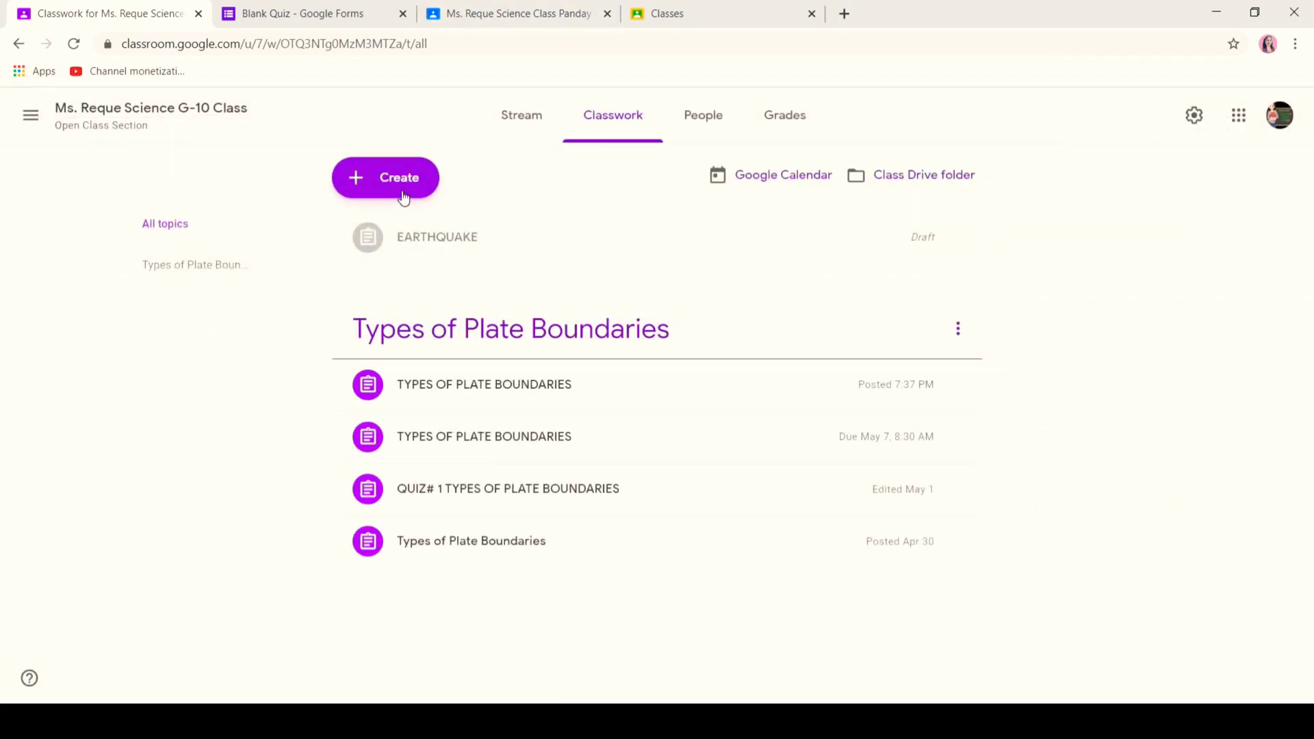
- Start a new Material post and look over its attachment options
click(404, 197)
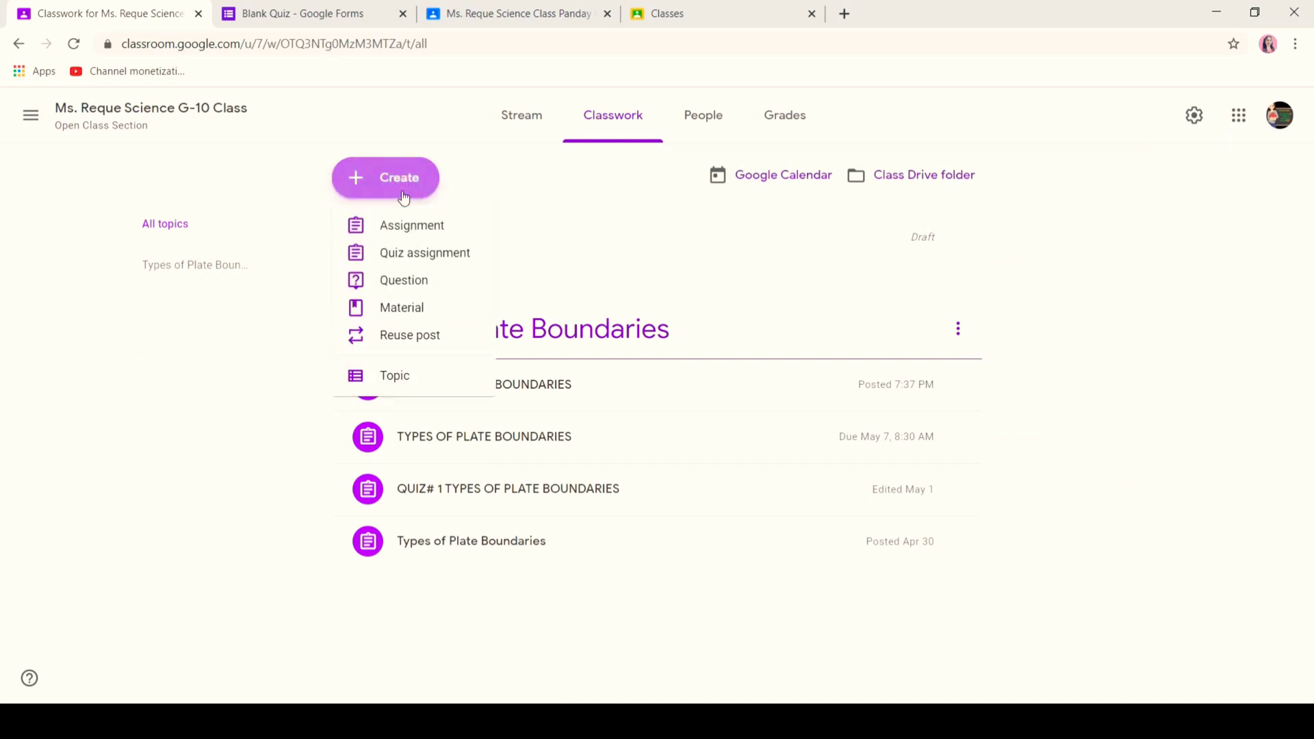
click(409, 305)
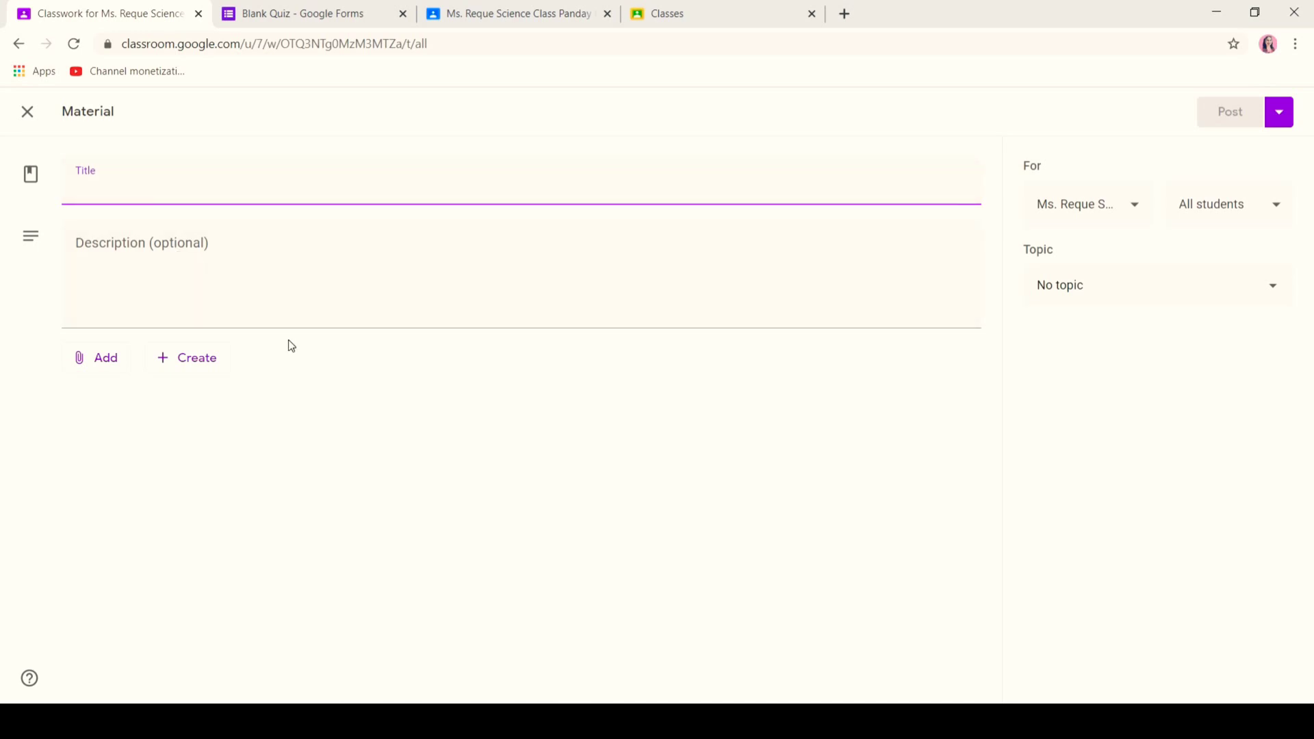
click(94, 363)
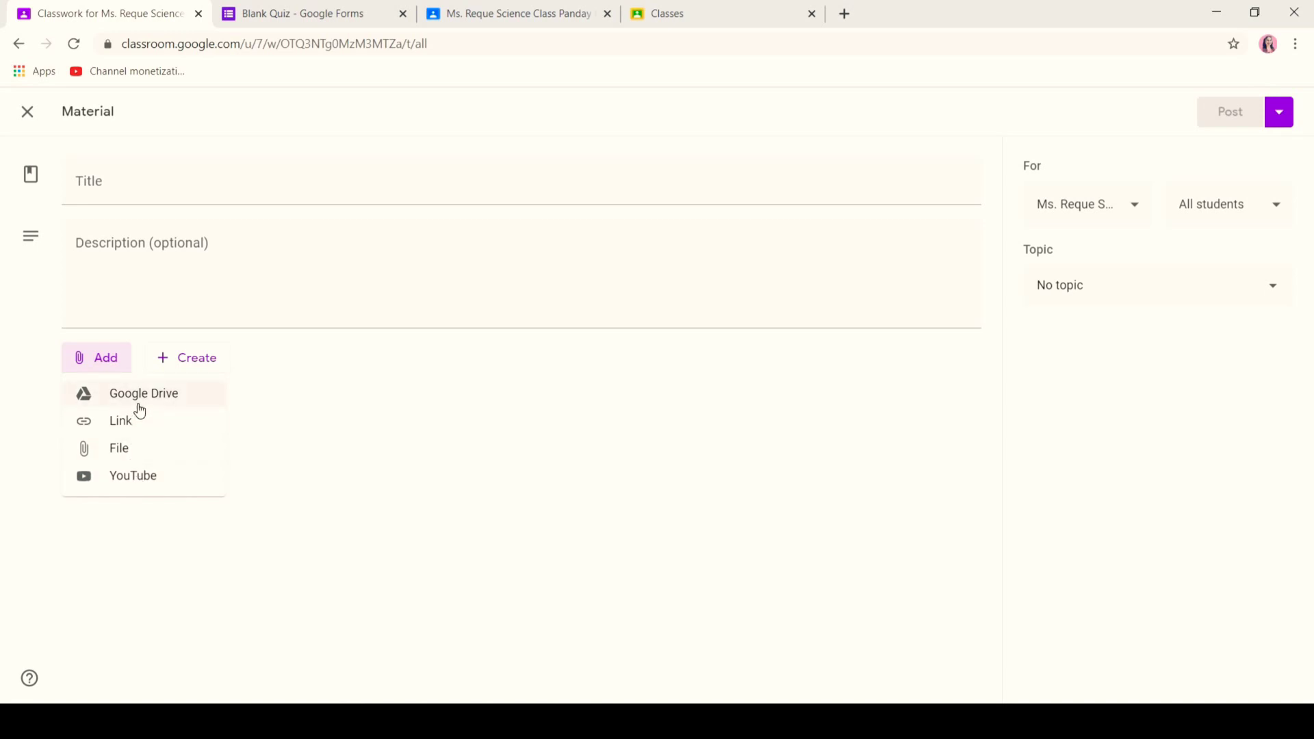
click(1183, 300)
- Check the Material's topic and publishing options, then close the empty form
click(1180, 295)
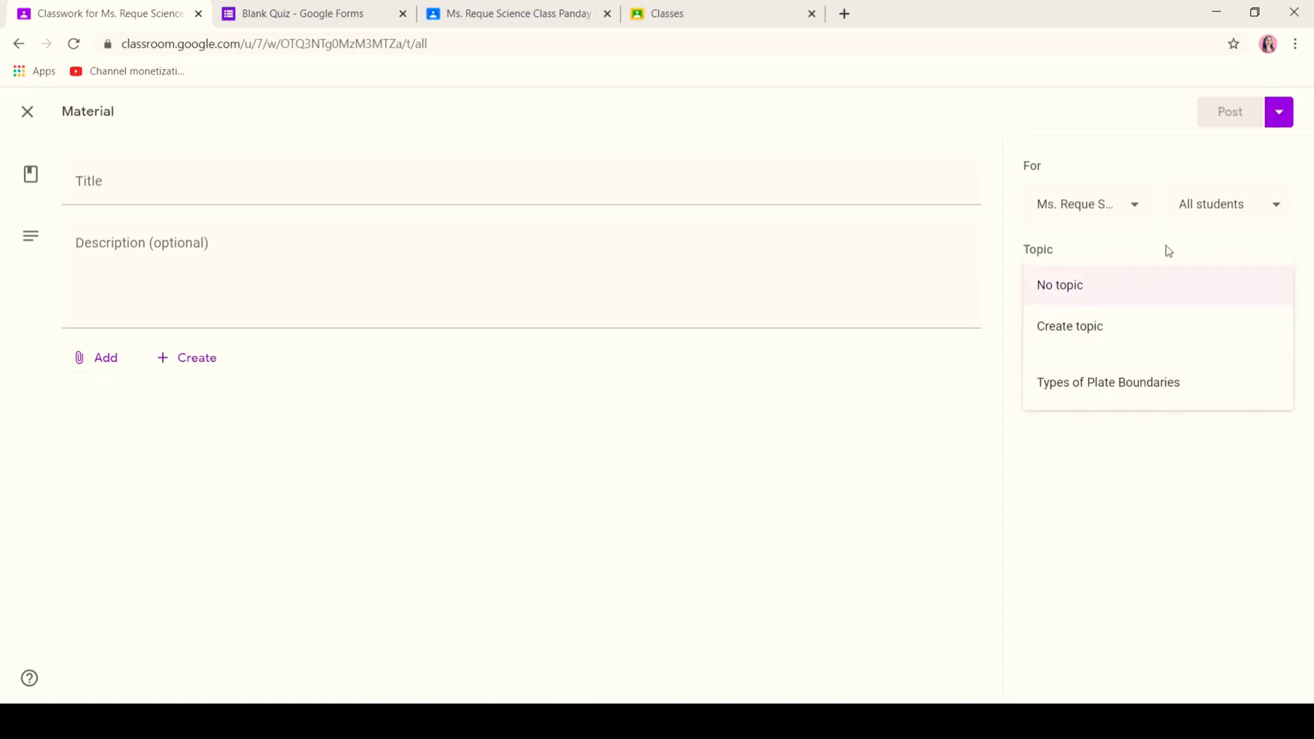
click(1277, 118)
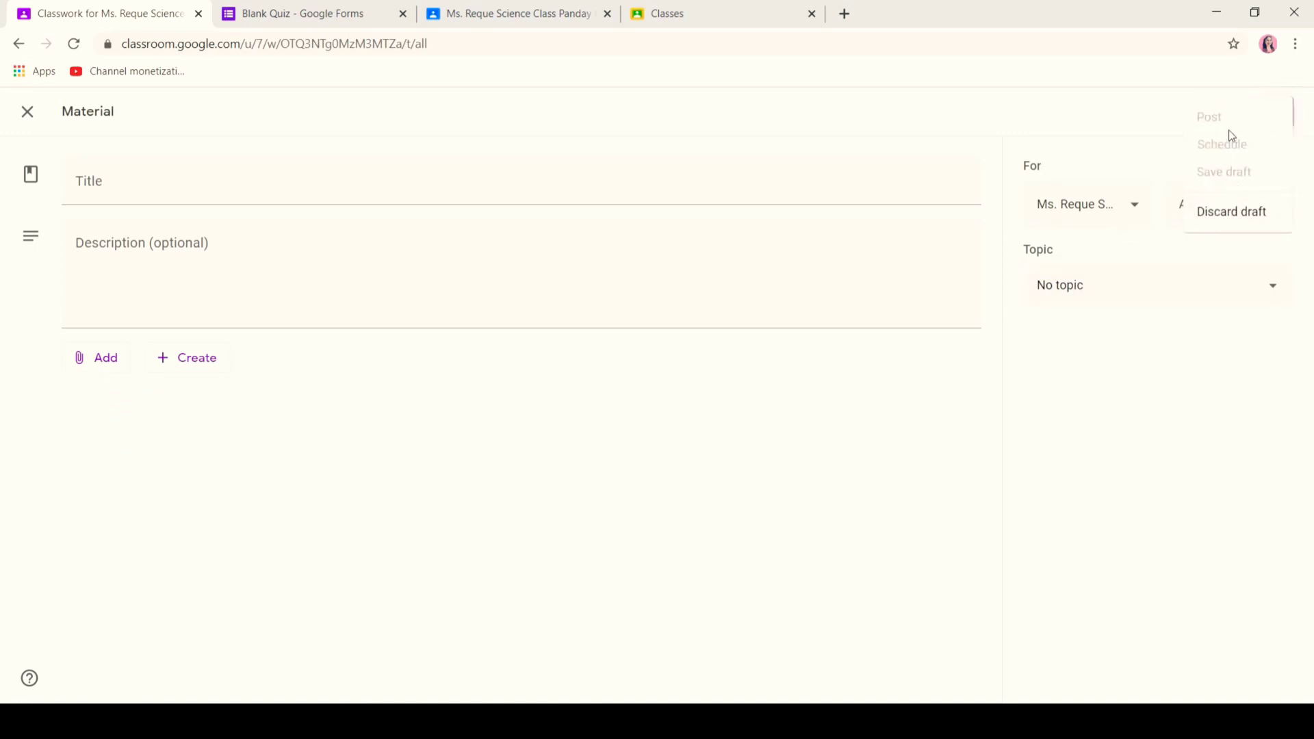
click(1085, 155)
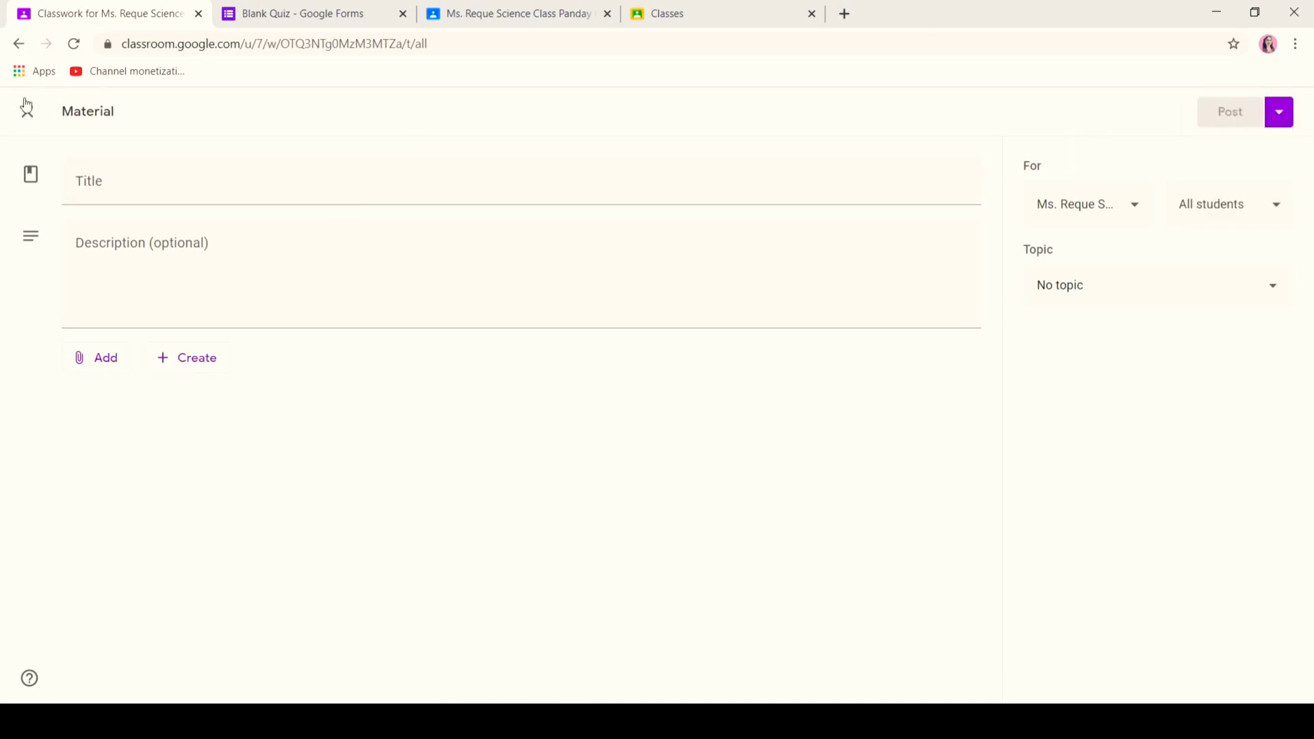
click(26, 113)
click(394, 190)
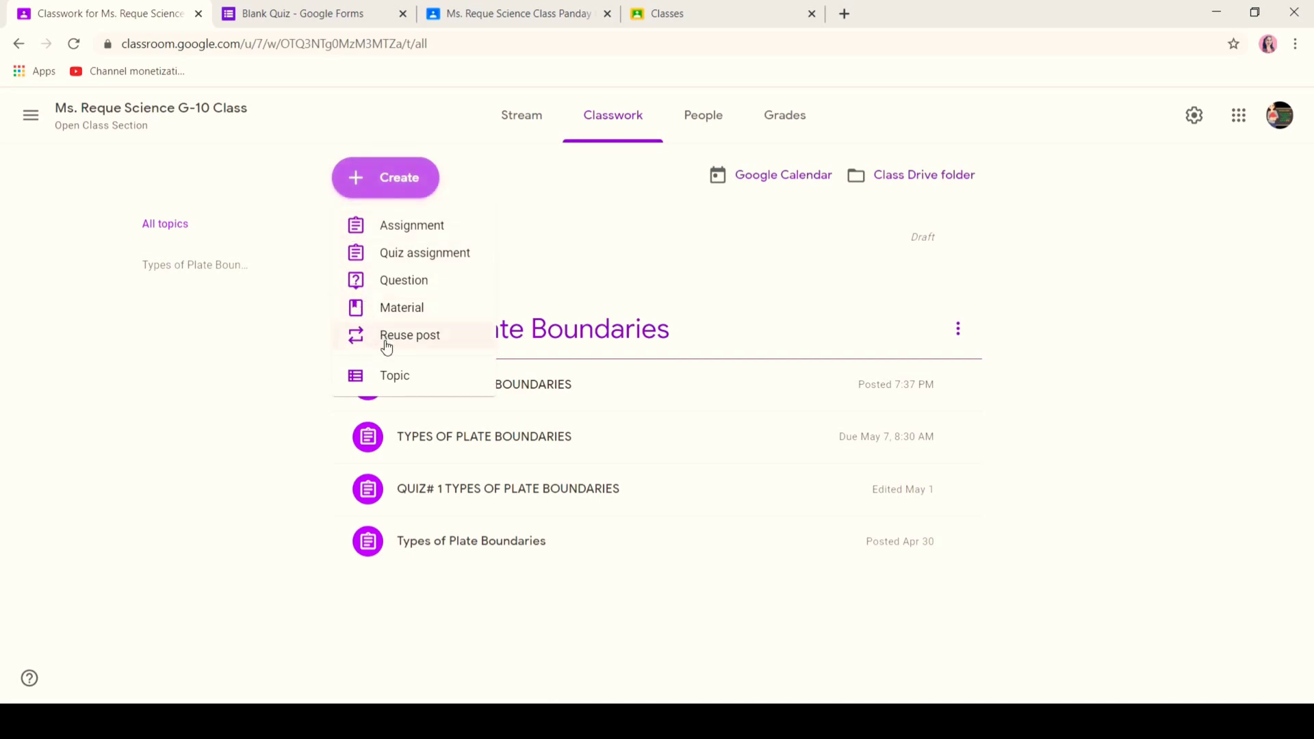
- Start reusing a post, cancel the Select class dialog, and reopen the Create menu
click(385, 342)
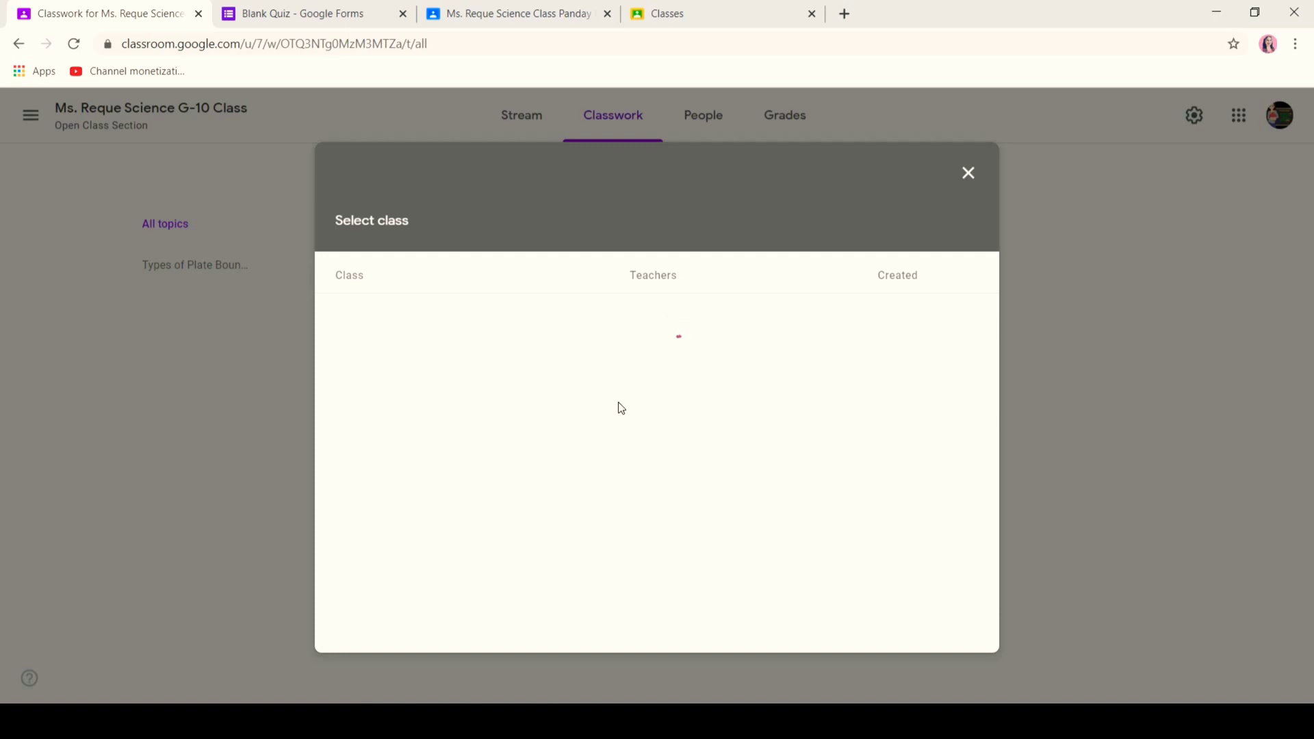
key(Escape)
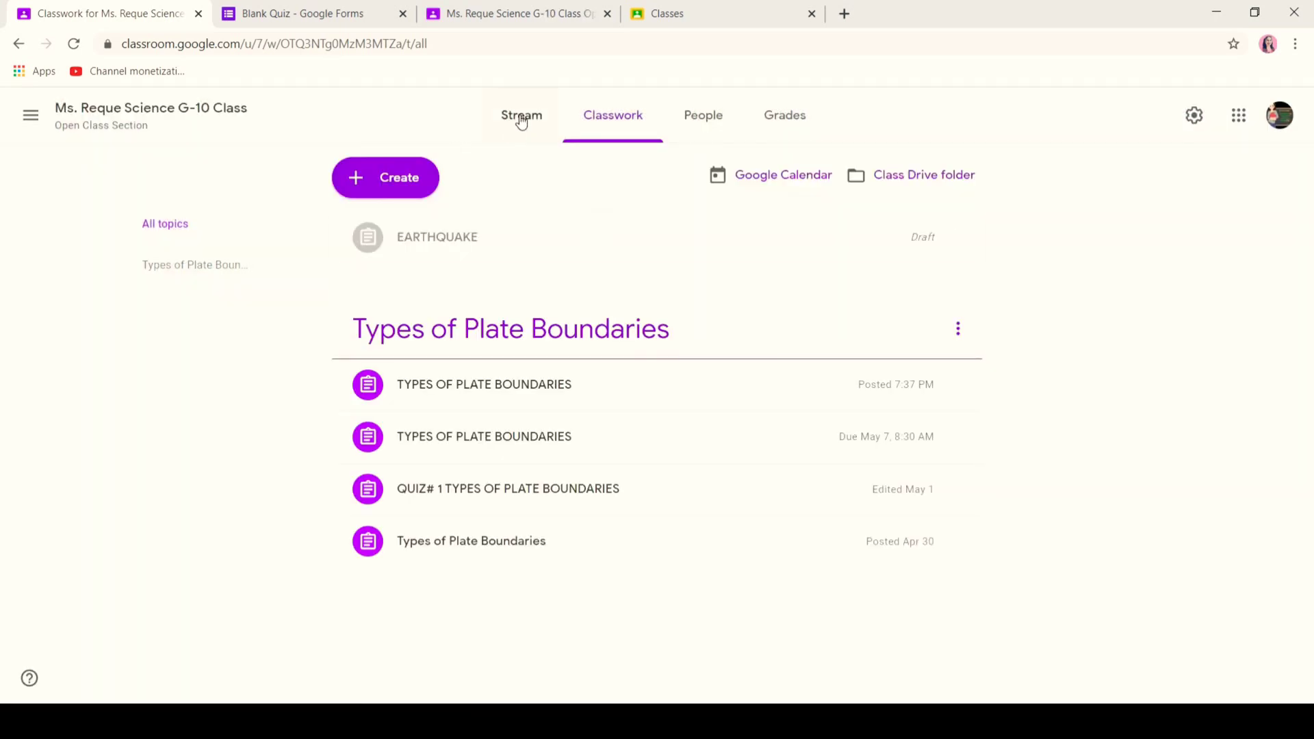
click(414, 189)
click(420, 378)
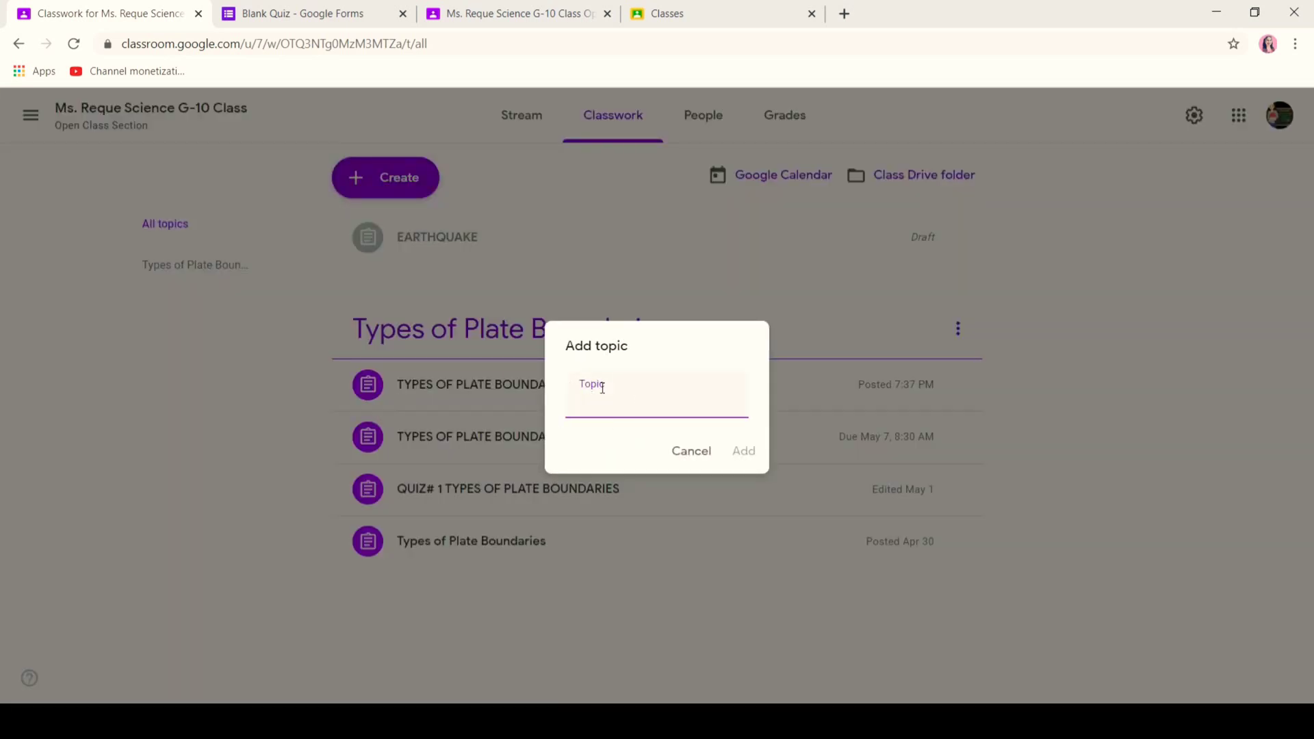
text(EARTH SCIENC)
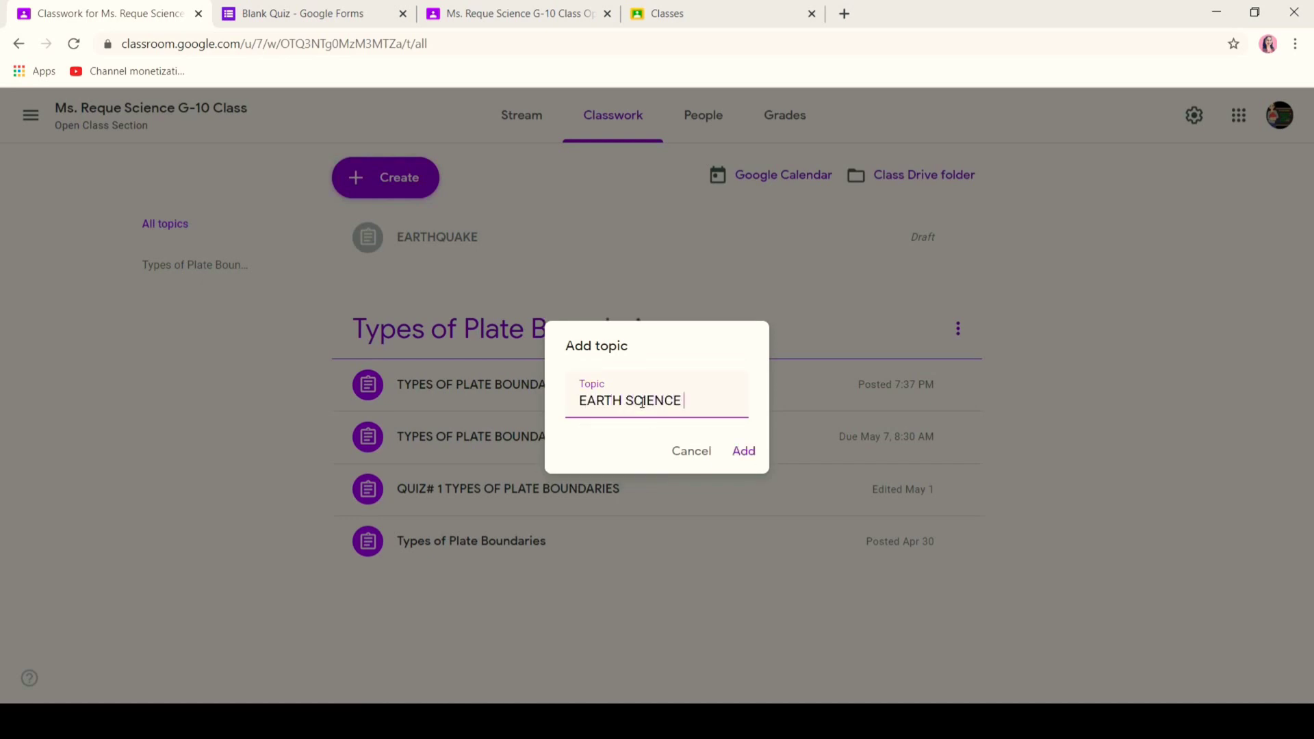
text(E)
click(703, 452)
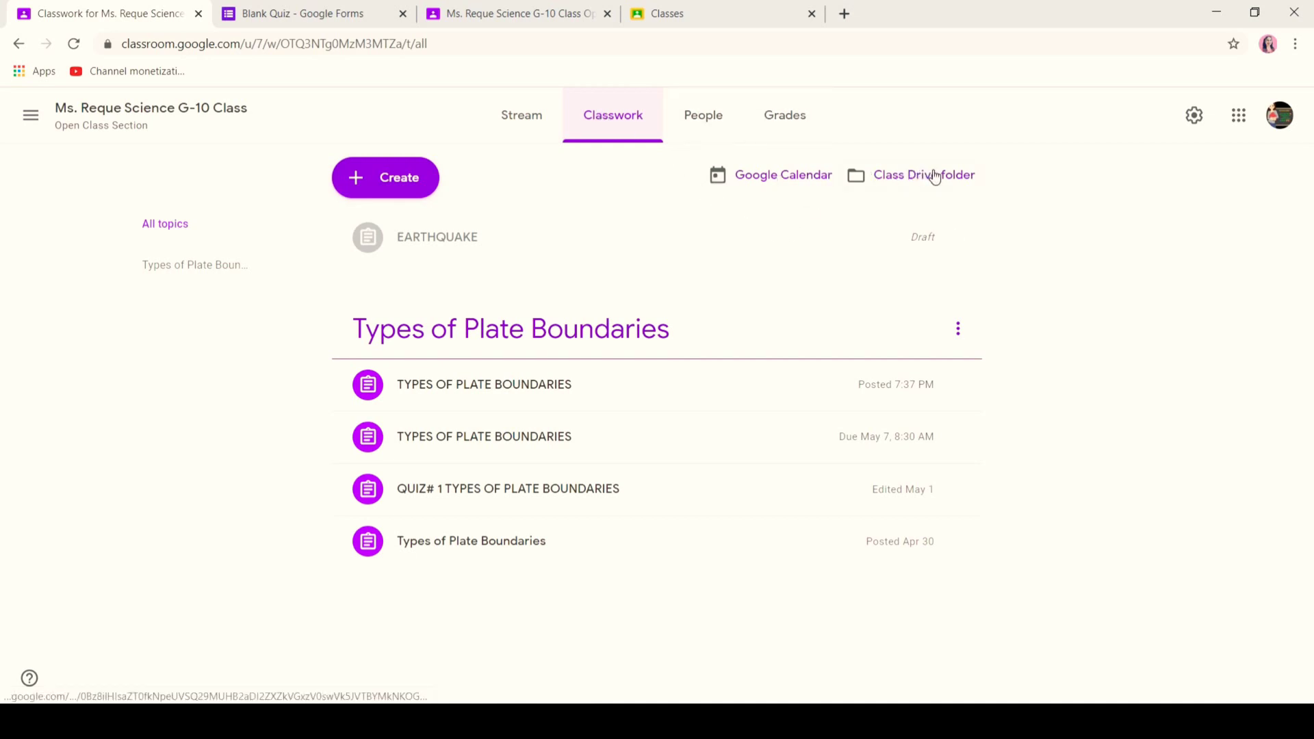
- Open the class Google Calendar and allow its notifications
click(799, 170)
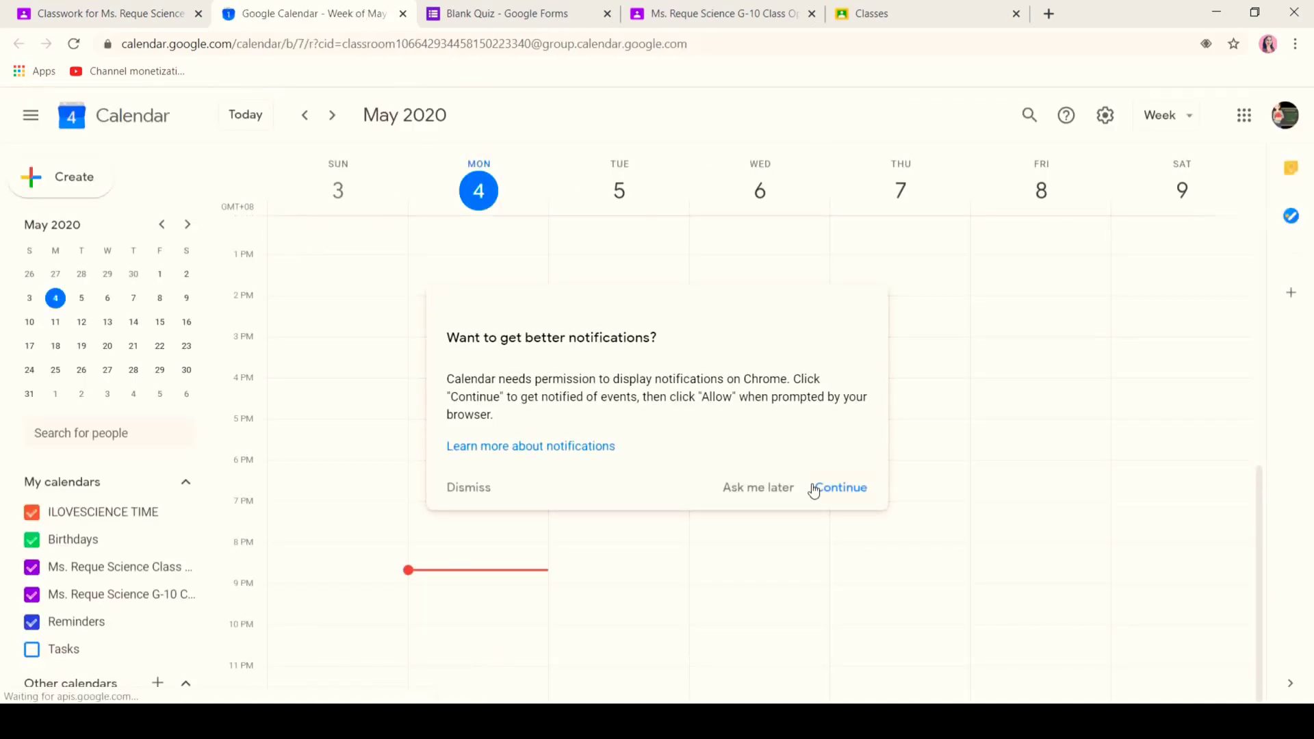
click(815, 488)
click(263, 140)
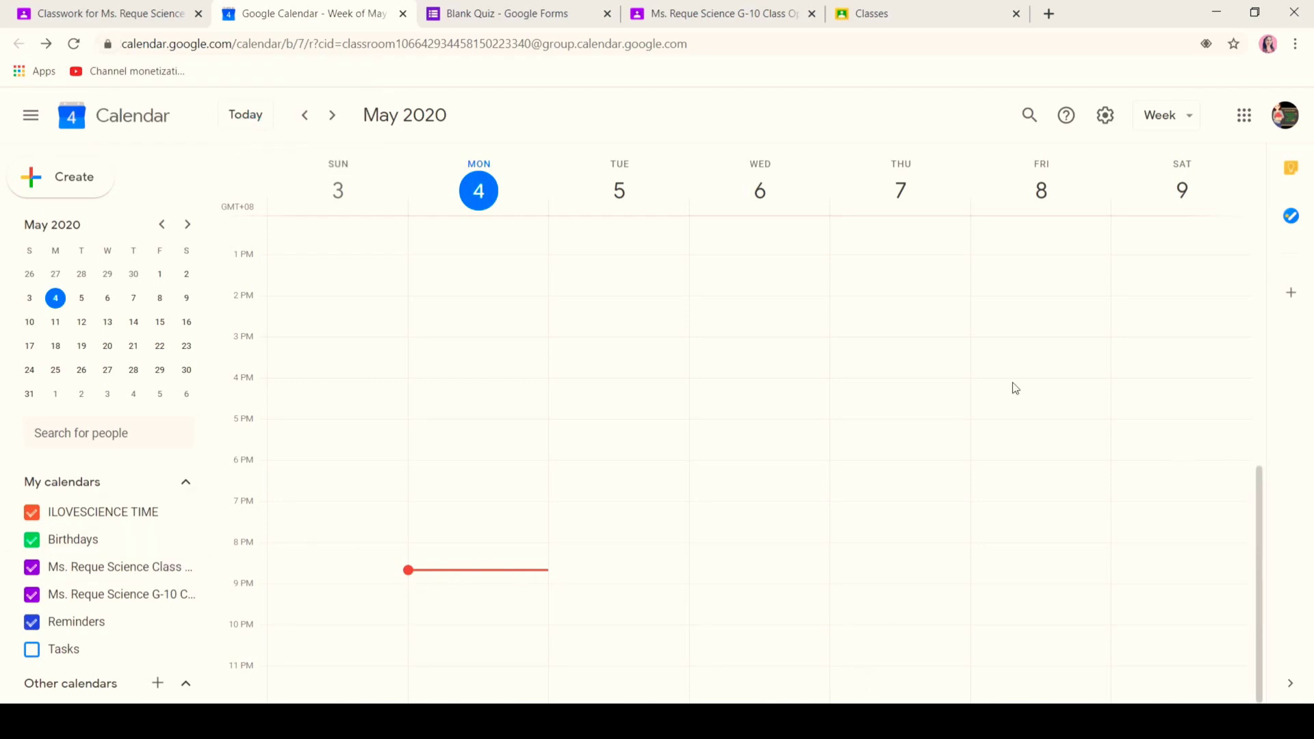
- View the week of May 10–16, return to May 3–9, then open the class Drive folder
click(332, 115)
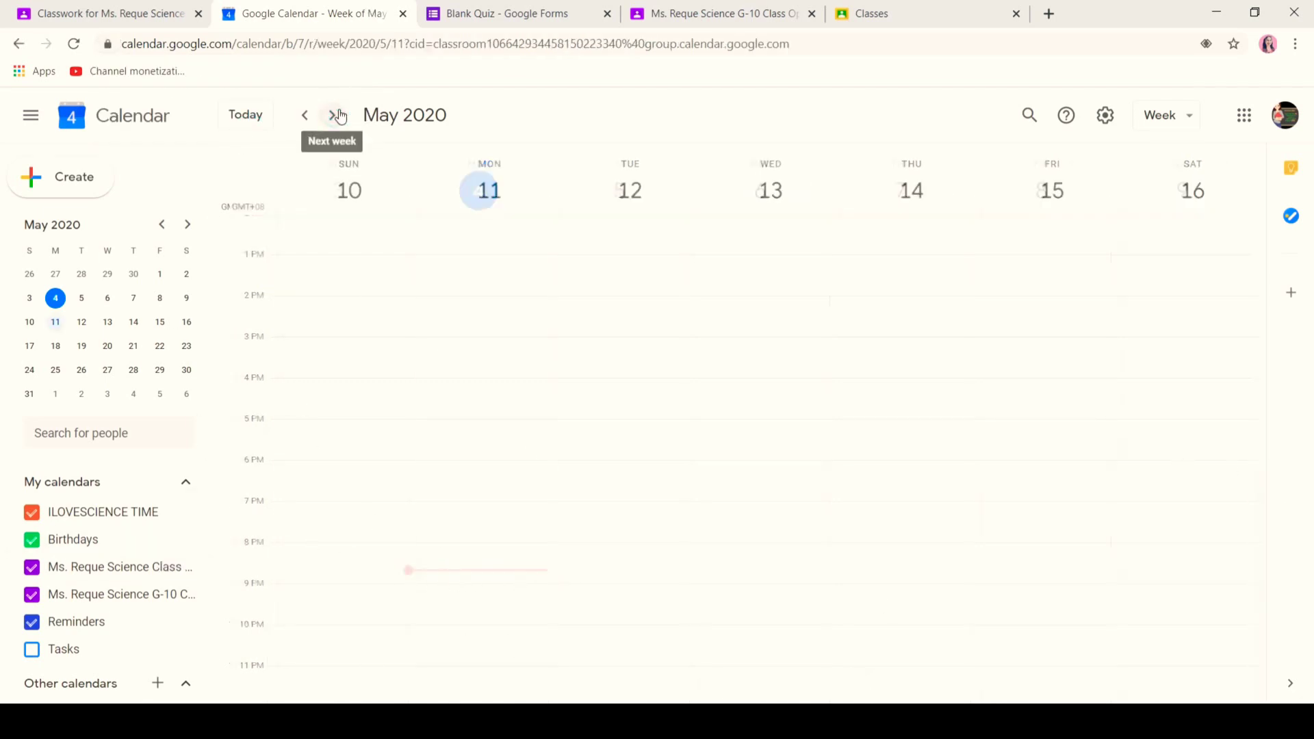
click(298, 117)
right_click(297, 121)
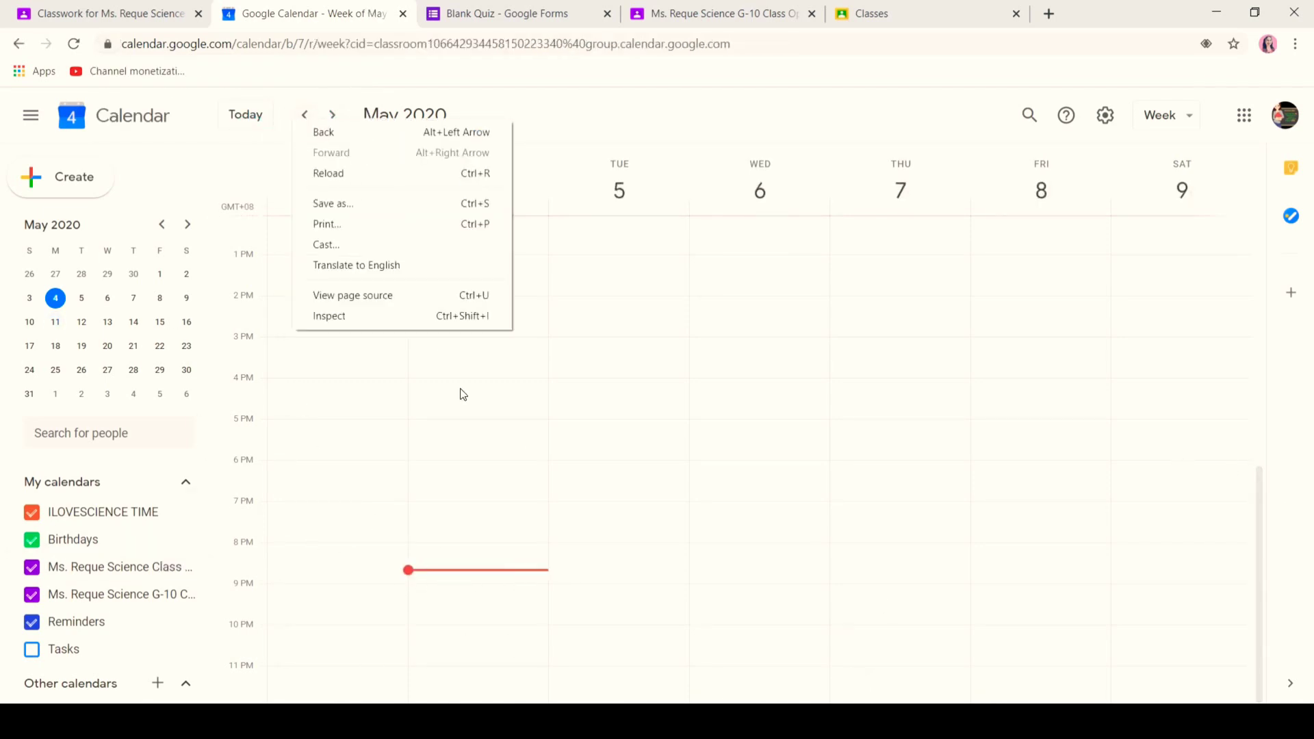
click(98, 7)
click(912, 191)
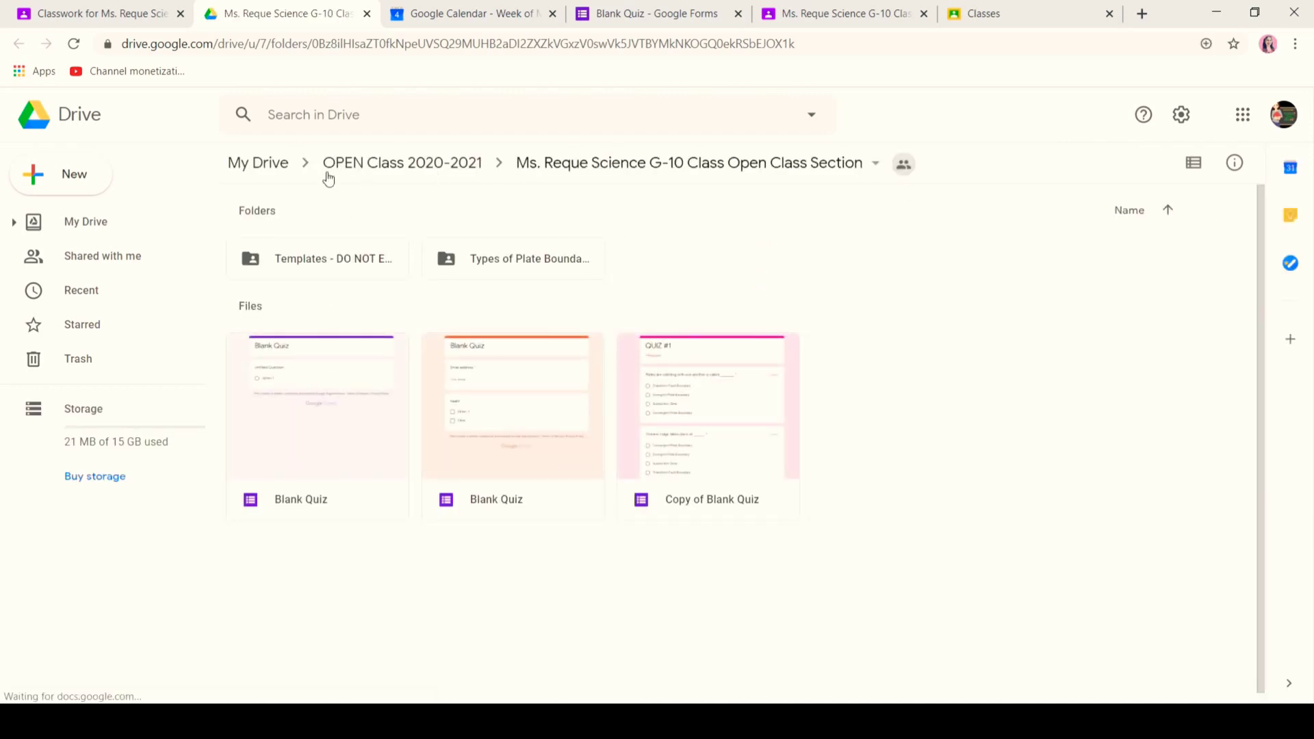
- Go up to My Drive, then switch back to the class Classwork page
click(281, 166)
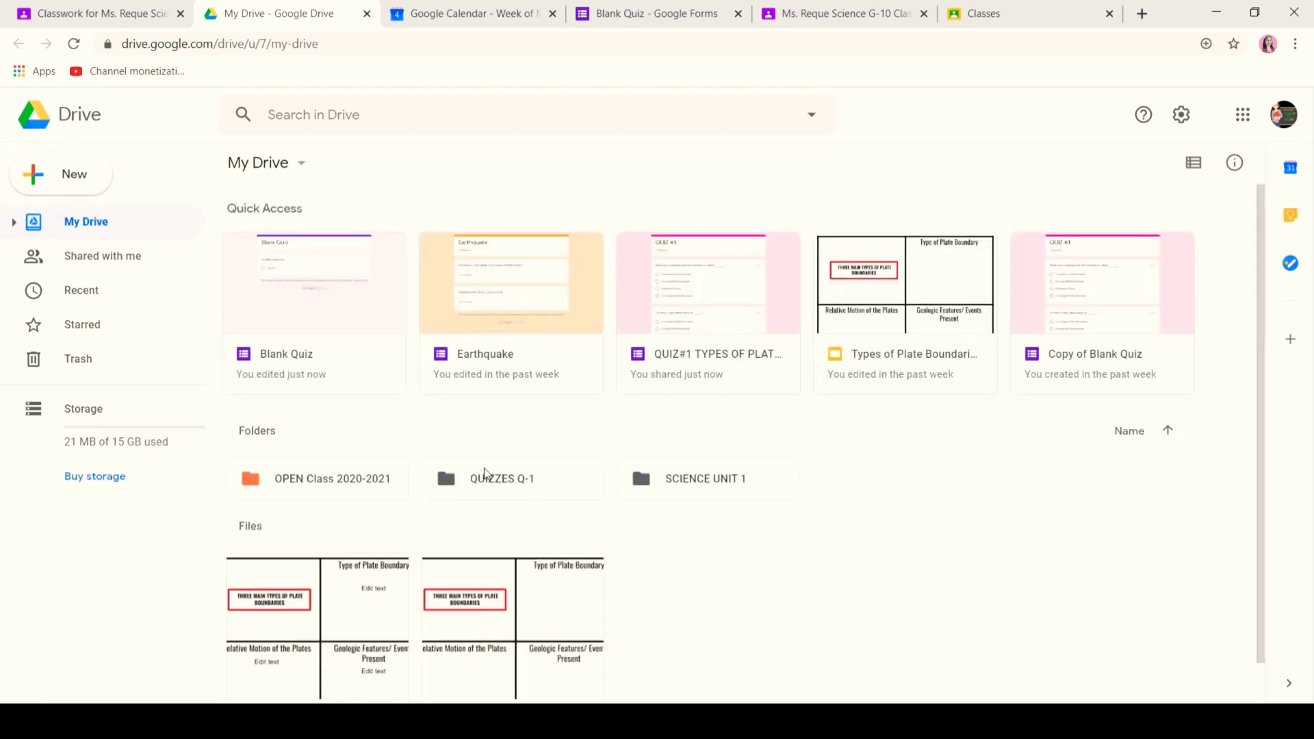
click(128, 13)
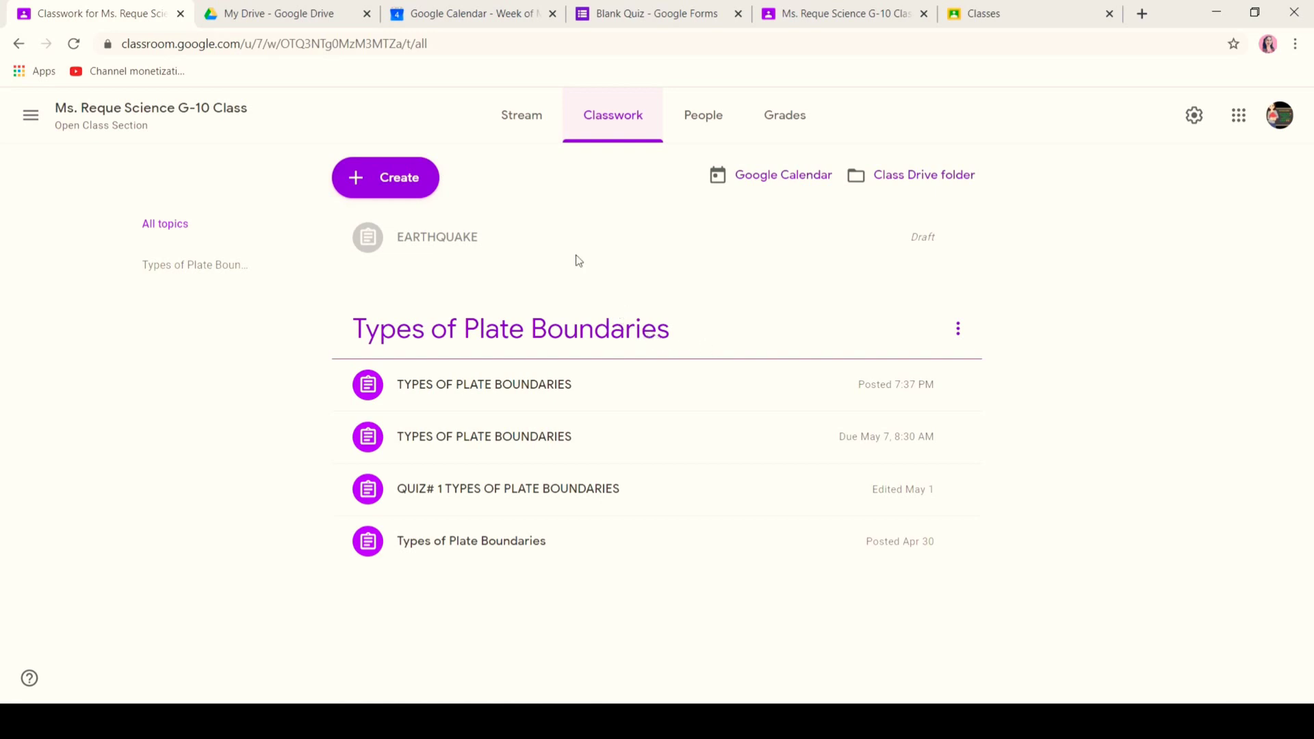
- Switch to the class Stream and scroll through its assignments and announcements
click(516, 129)
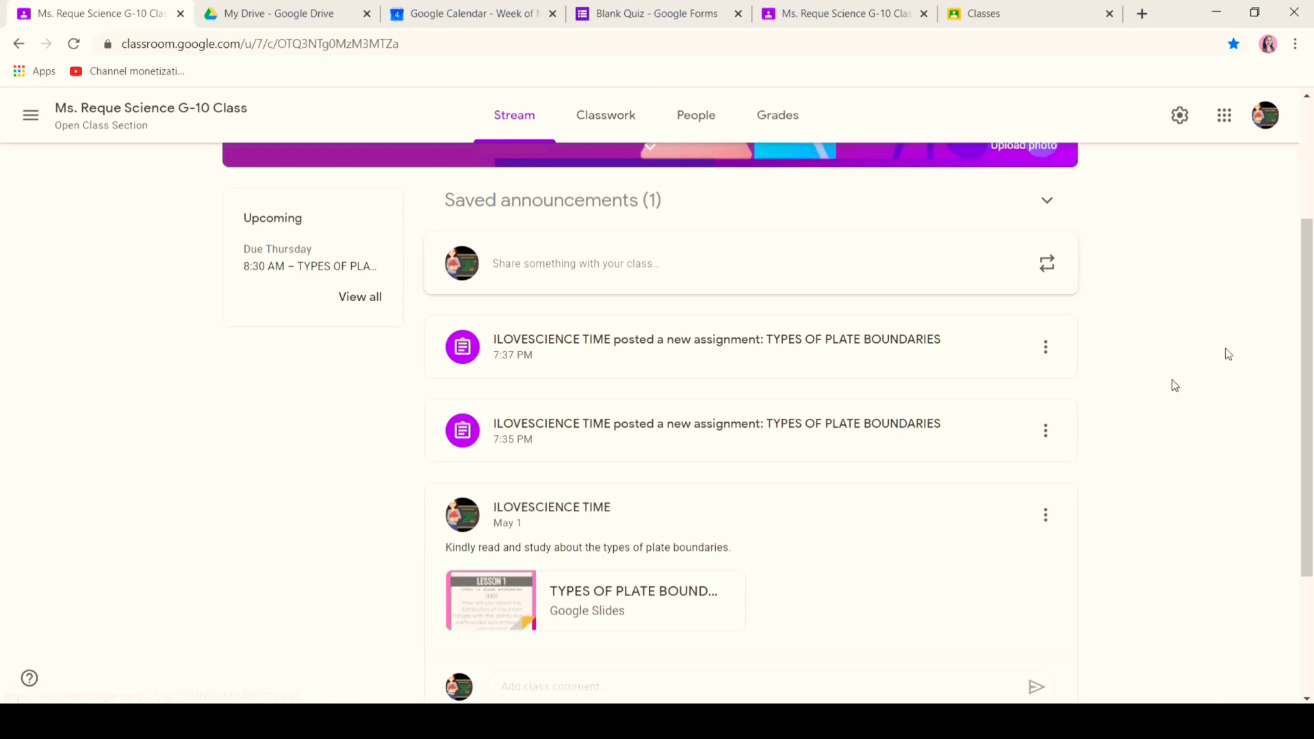
scroll(2, 328, down, 3)
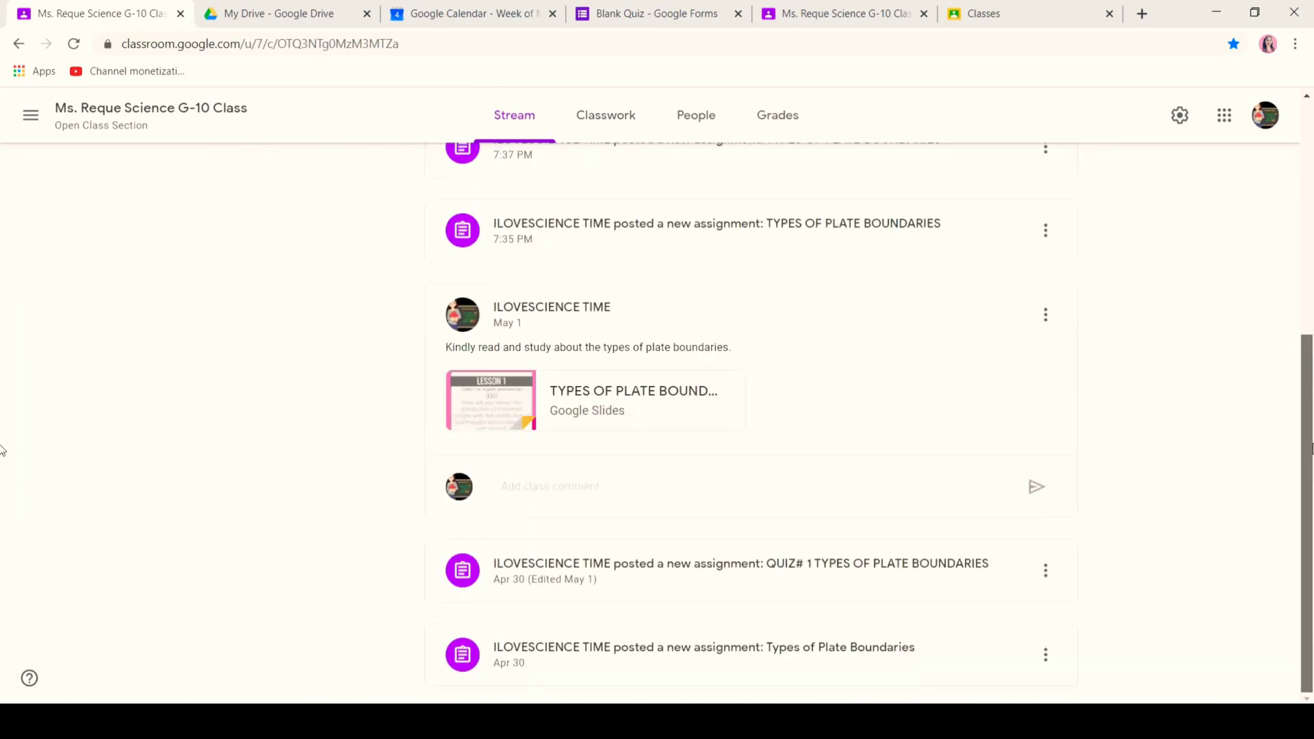
scroll(3, 390, up, 4)
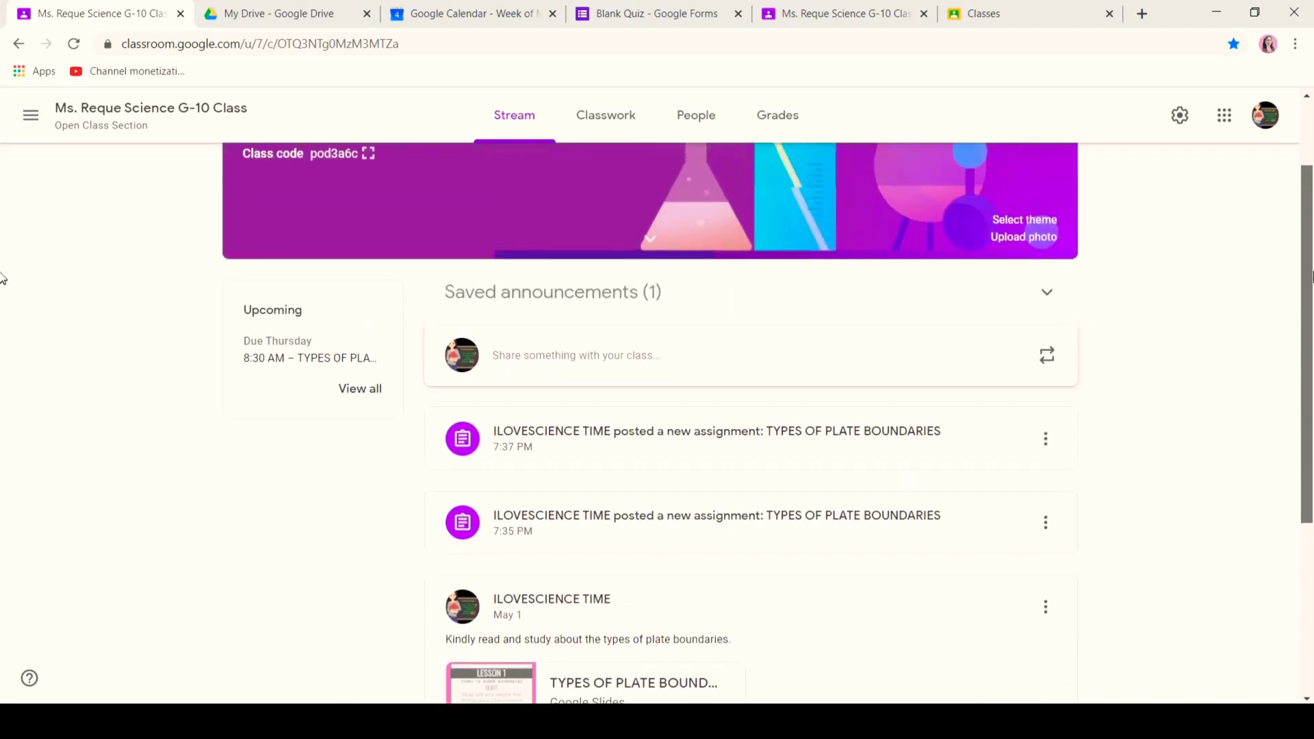
scroll(3, 260, up, 2)
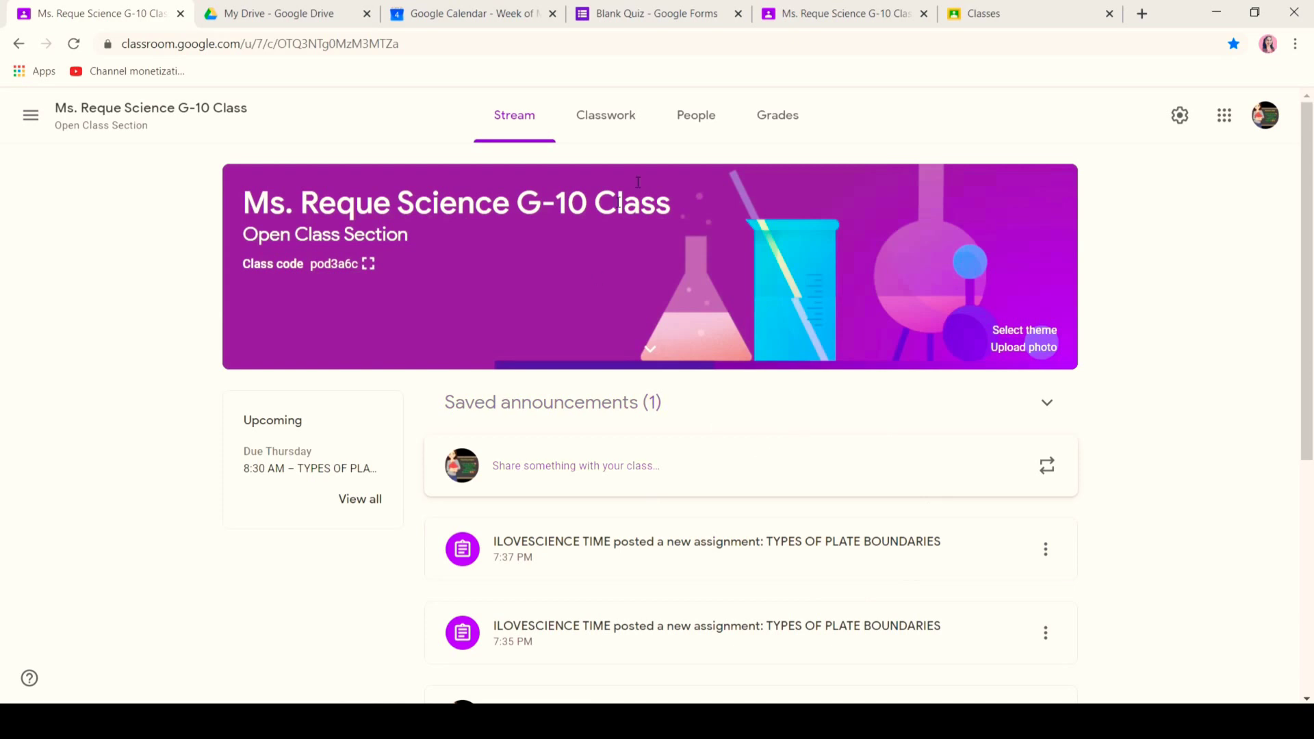
- Open the People list and look at each of the two students' options menus
click(701, 123)
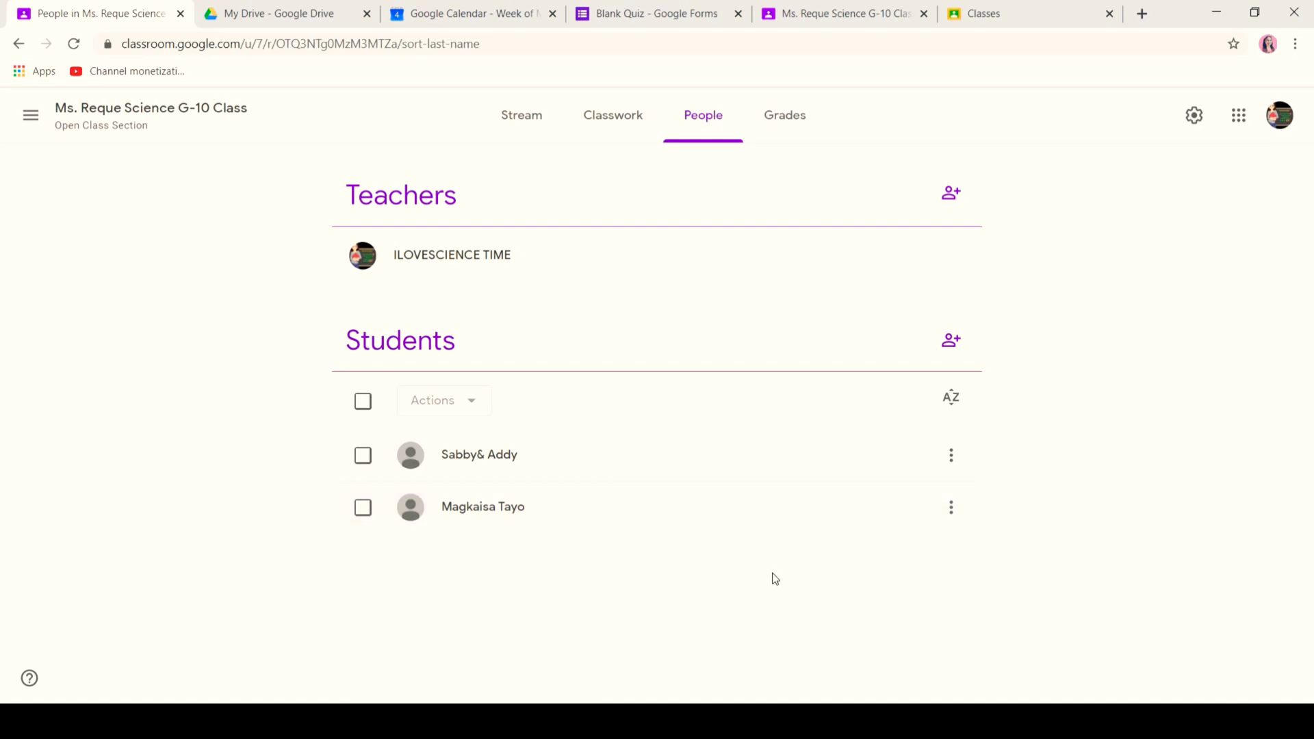
click(953, 454)
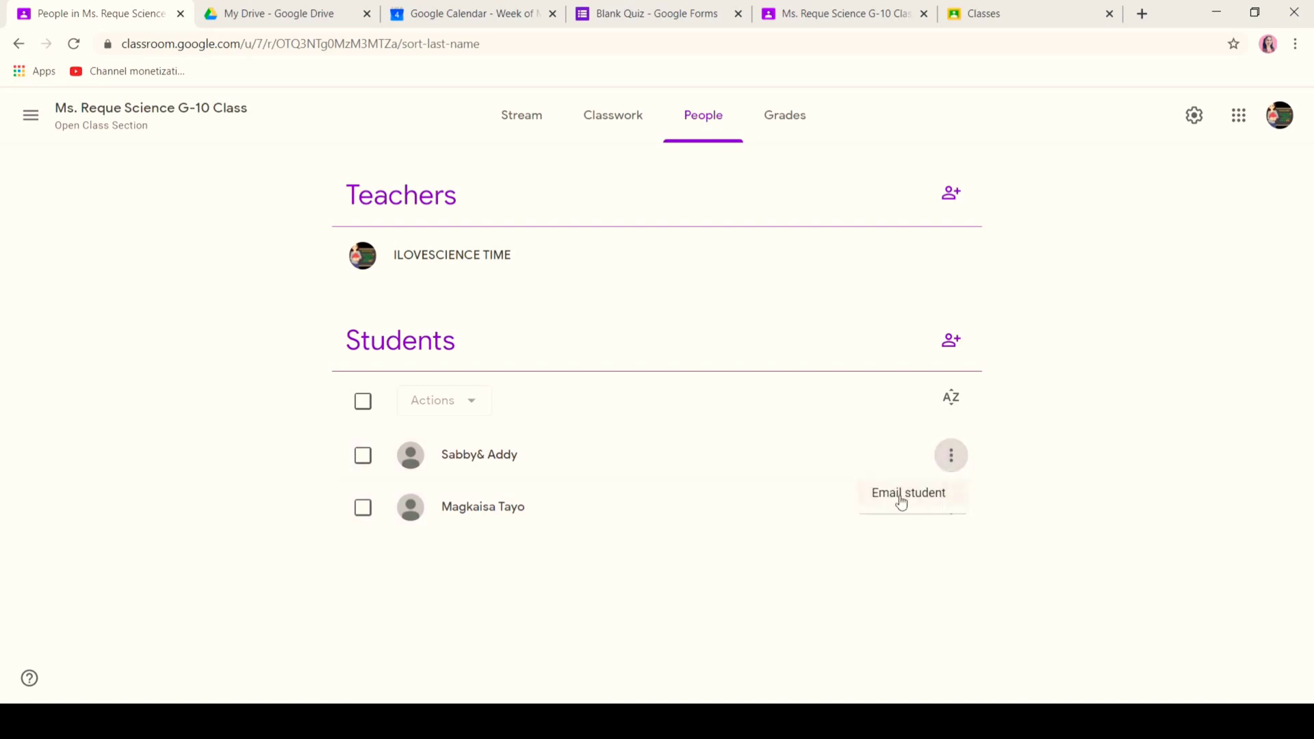
click(938, 549)
click(952, 520)
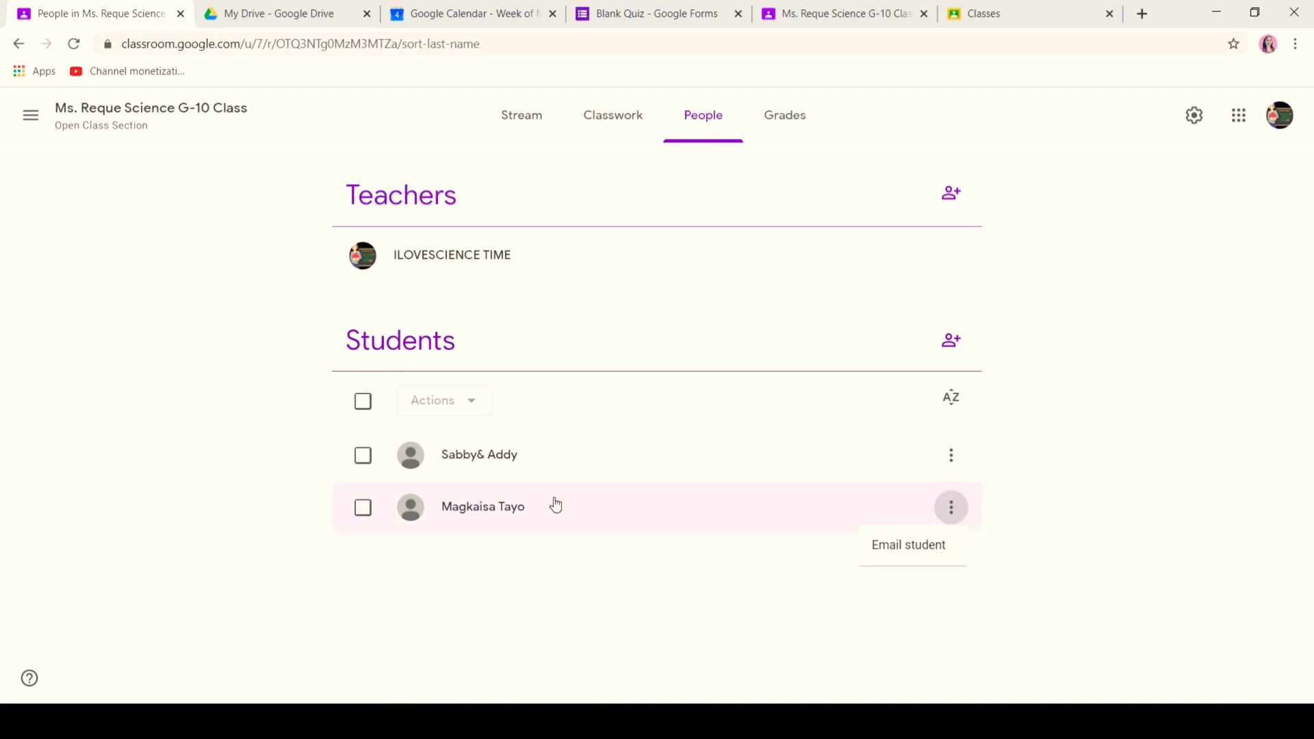
click(437, 416)
- Select all students and view the bulk Actions list
click(364, 404)
click(435, 407)
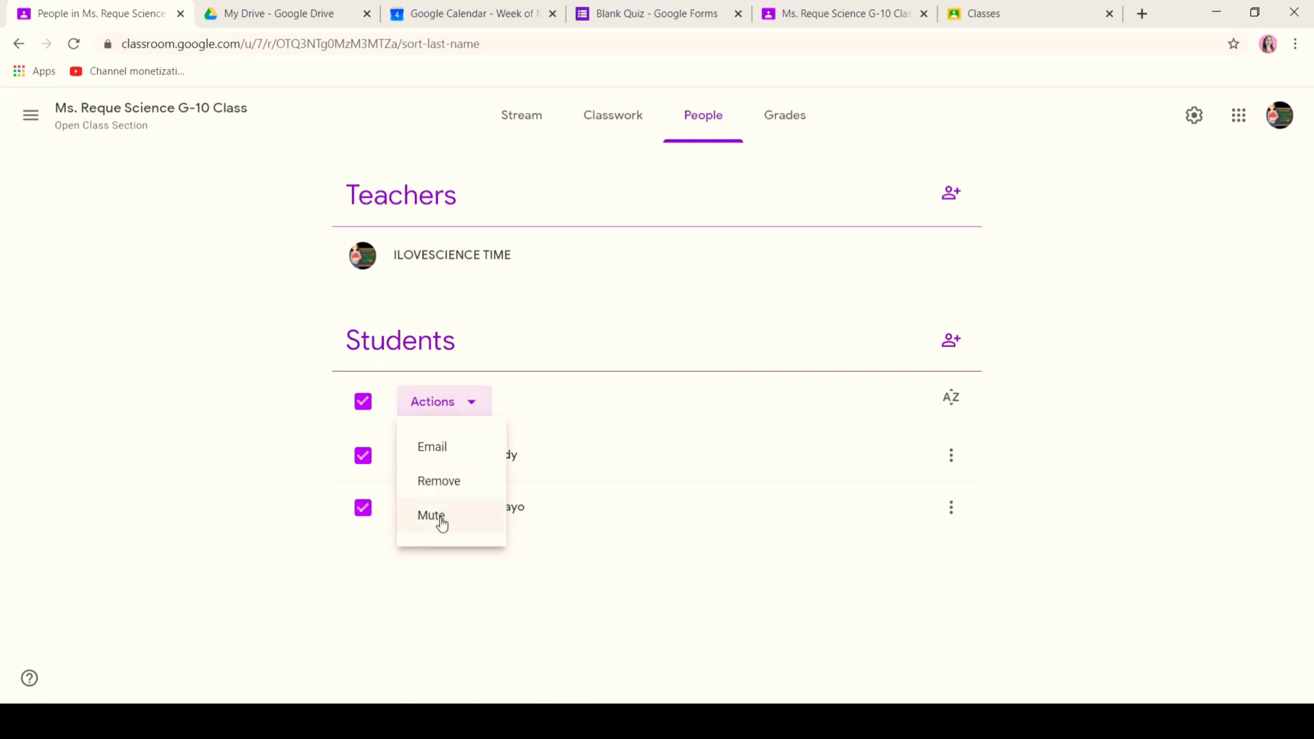
click(682, 406)
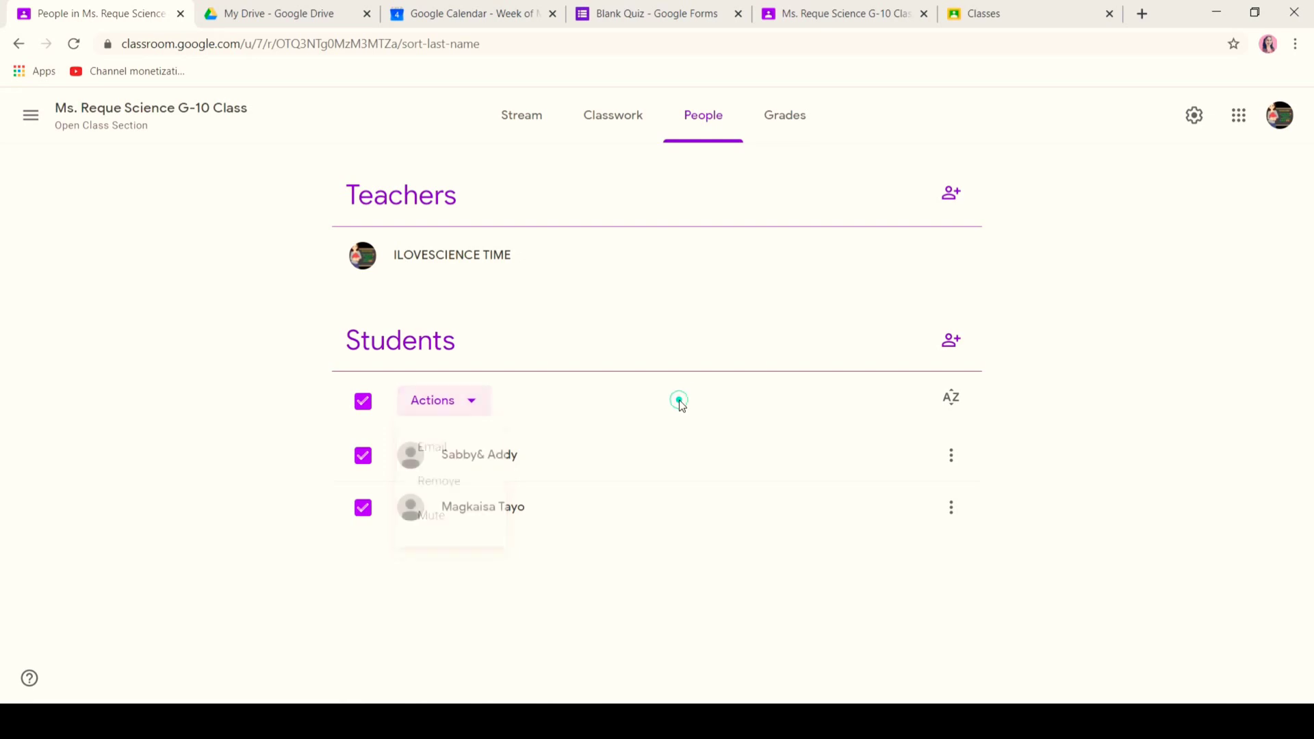
- Open the gradebook and review the second student's quiz grade, leaving it at 15
click(784, 126)
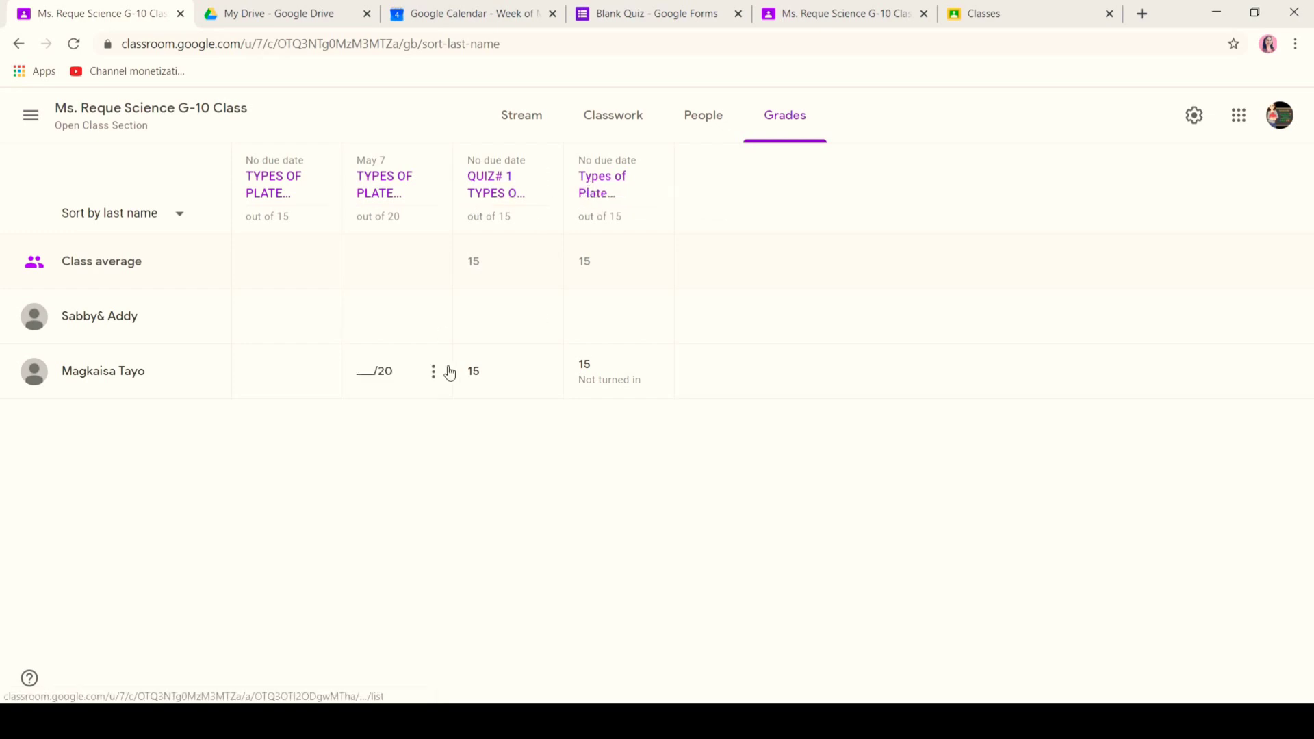
click(486, 379)
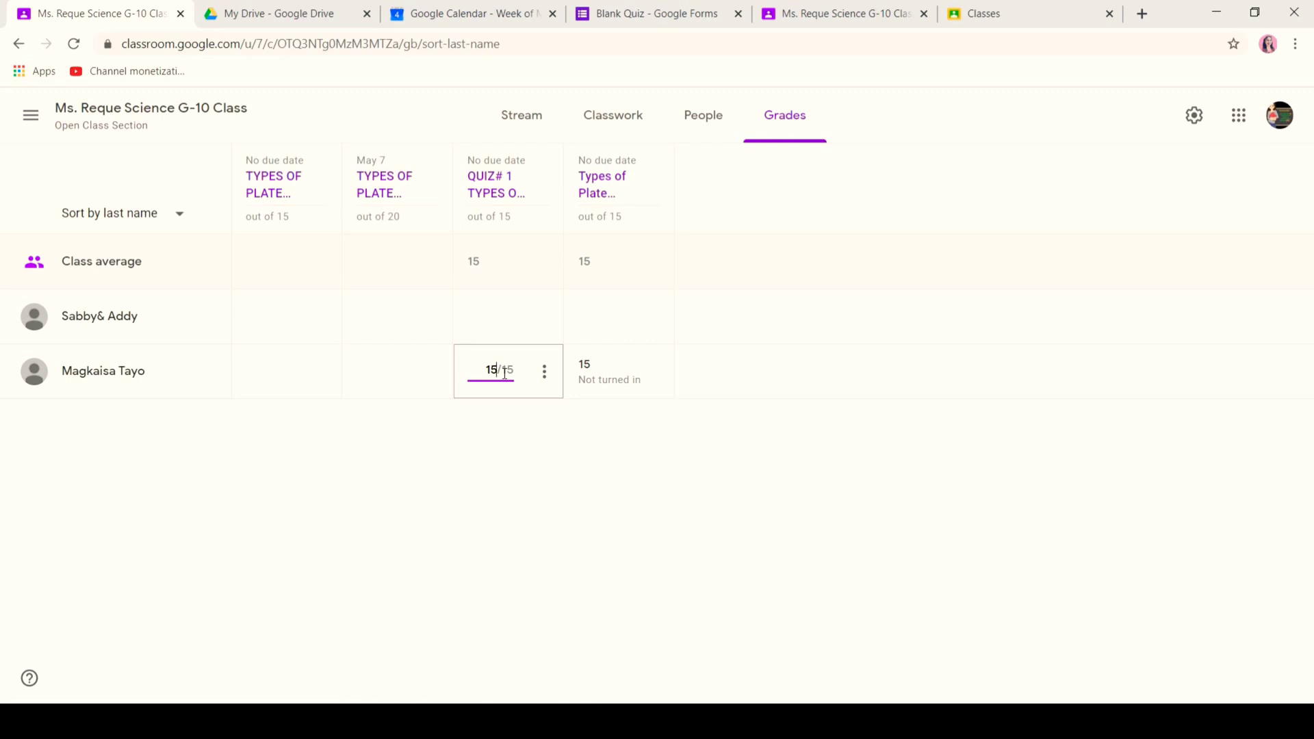
click(765, 441)
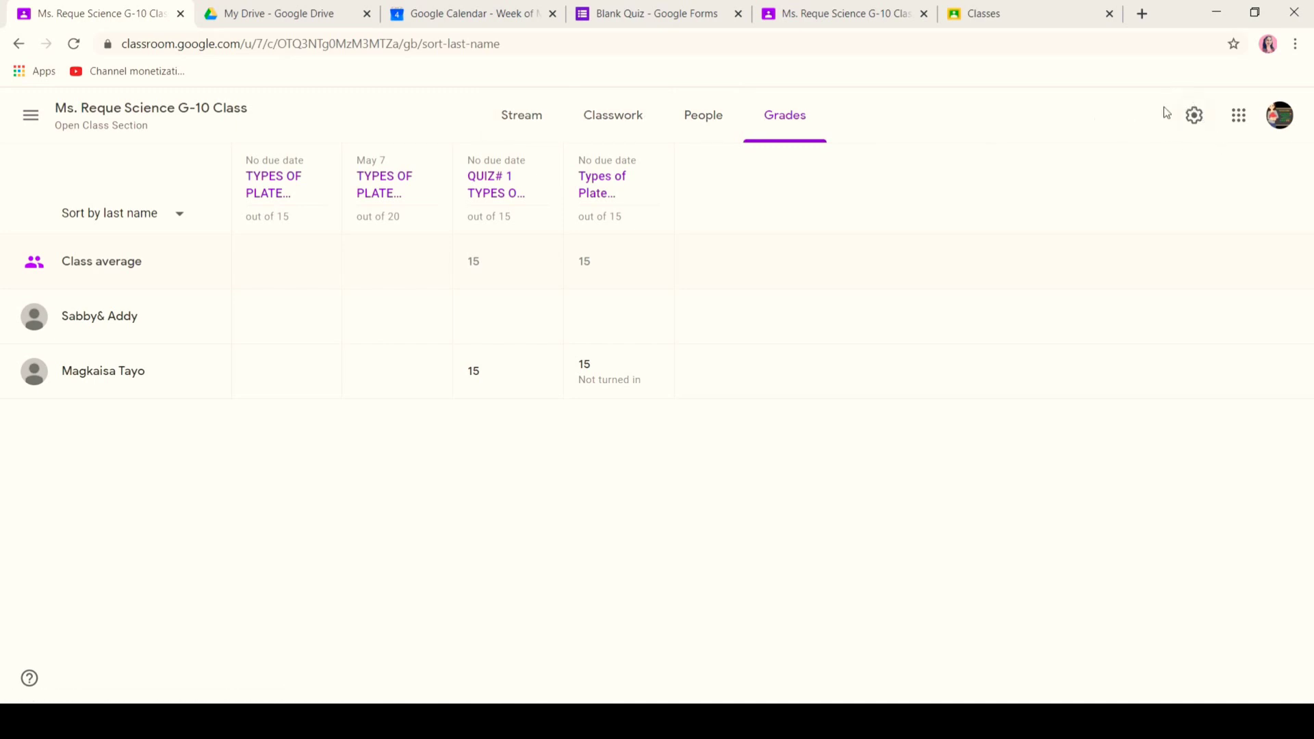
click(1195, 117)
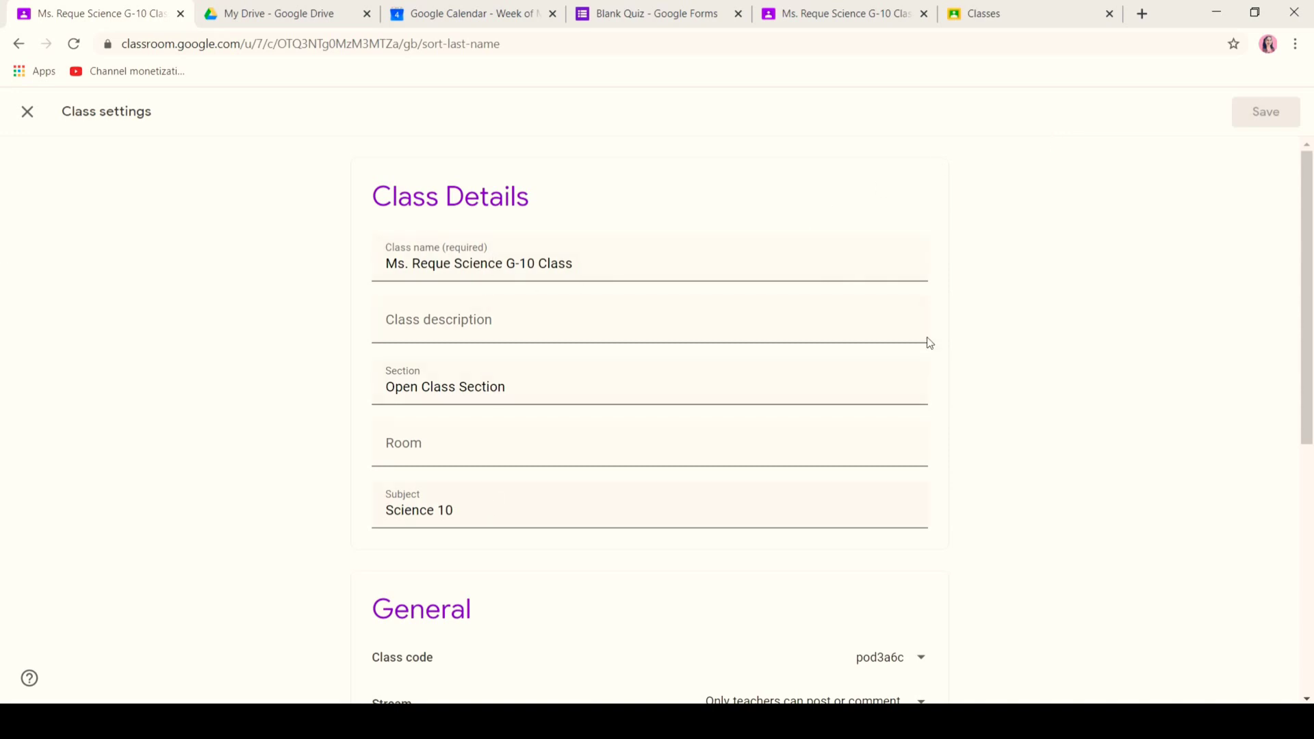
- Let students post and comment on the Stream, keeping condensed classwork notifications and deleted items hidden
scroll(2, 329, down, 4)
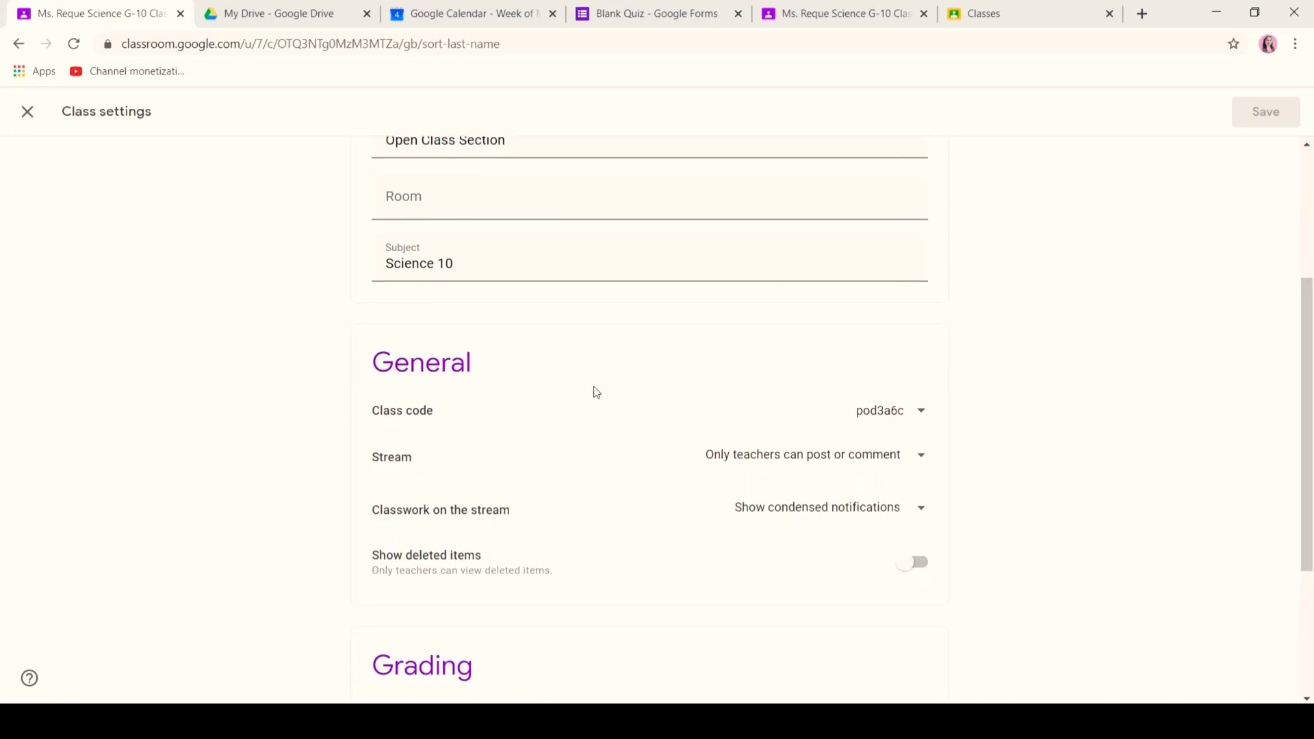
click(901, 410)
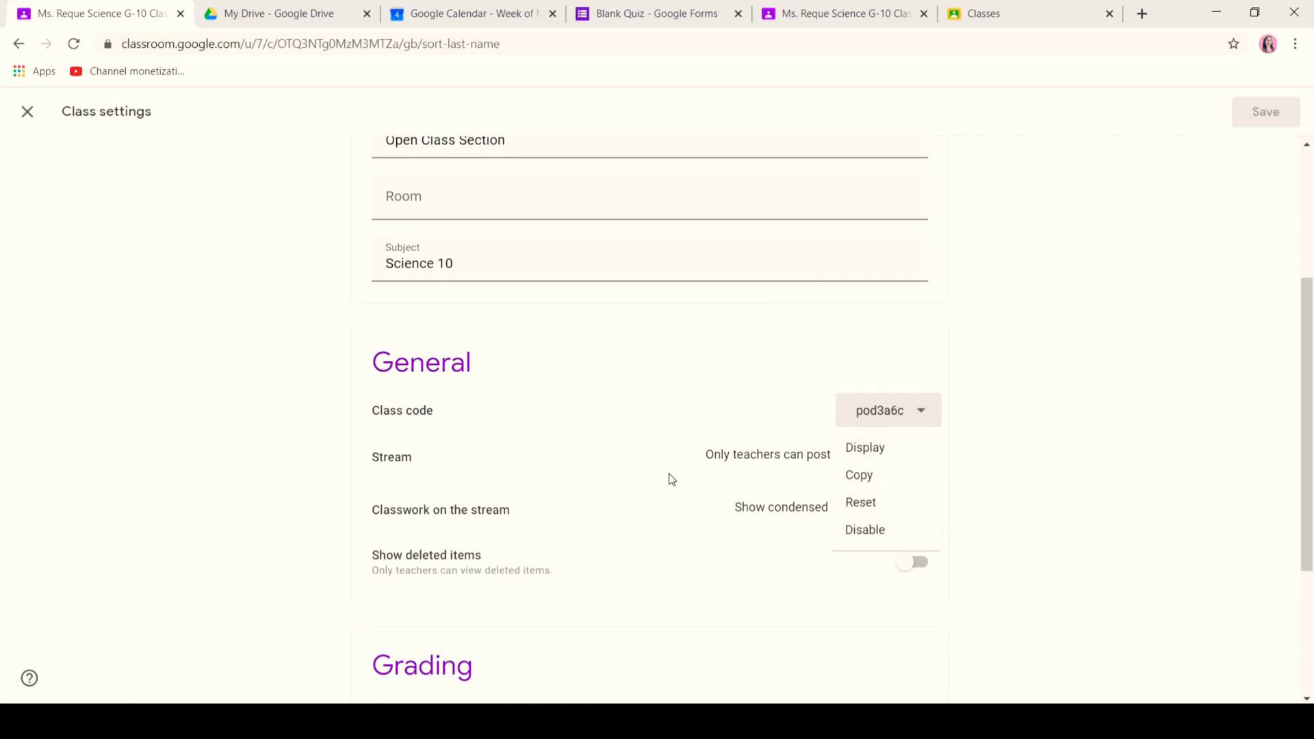
click(683, 448)
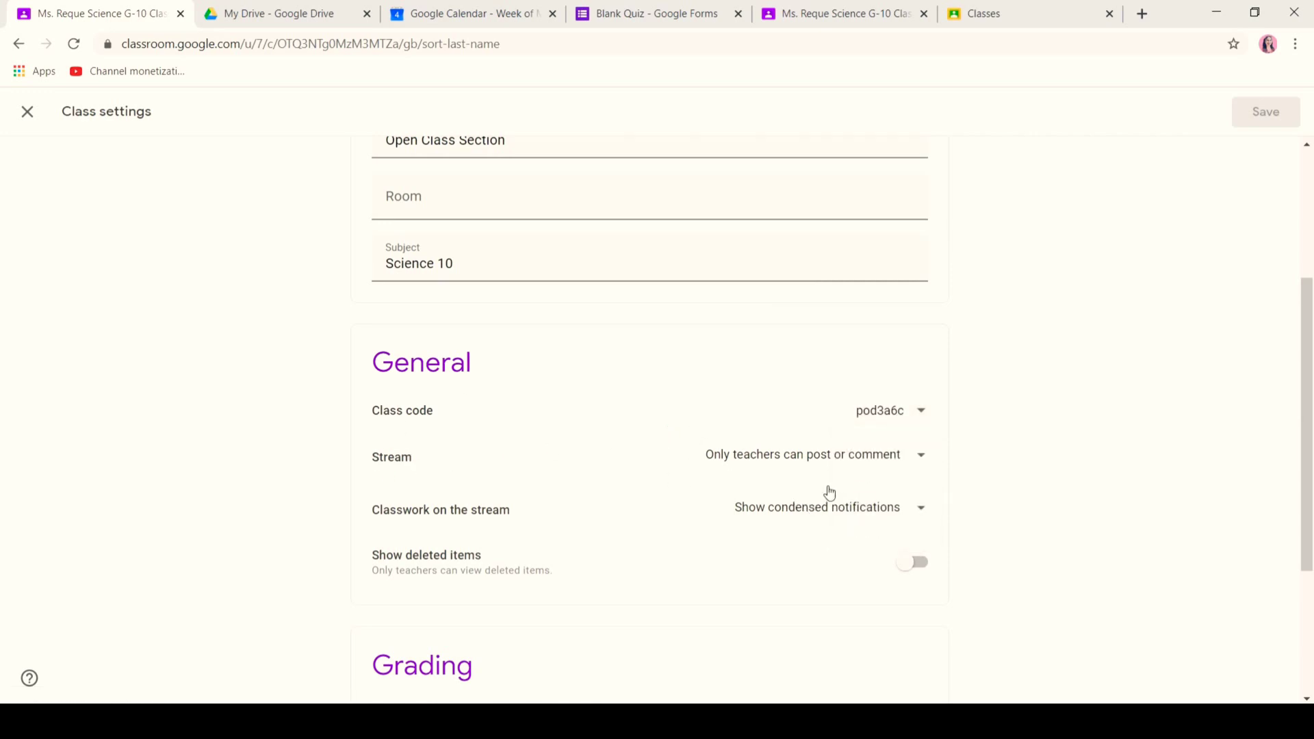
click(834, 458)
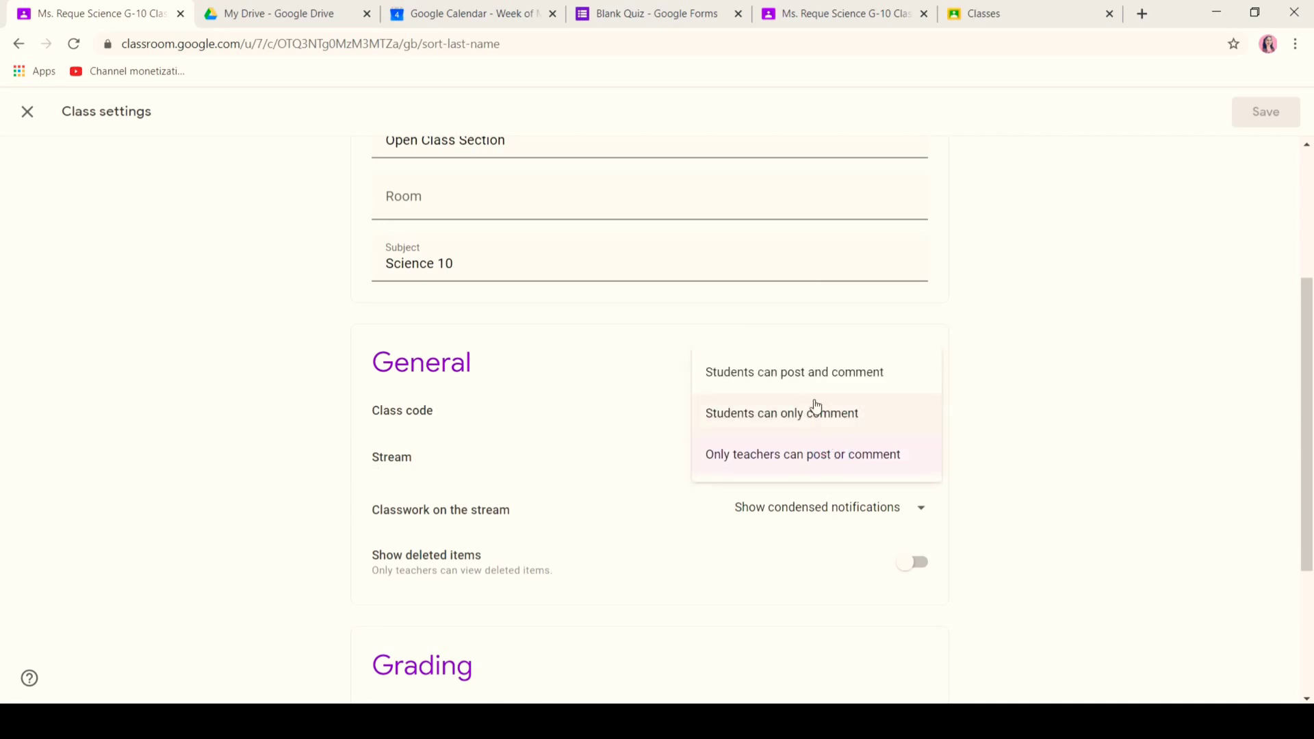
click(866, 373)
click(872, 509)
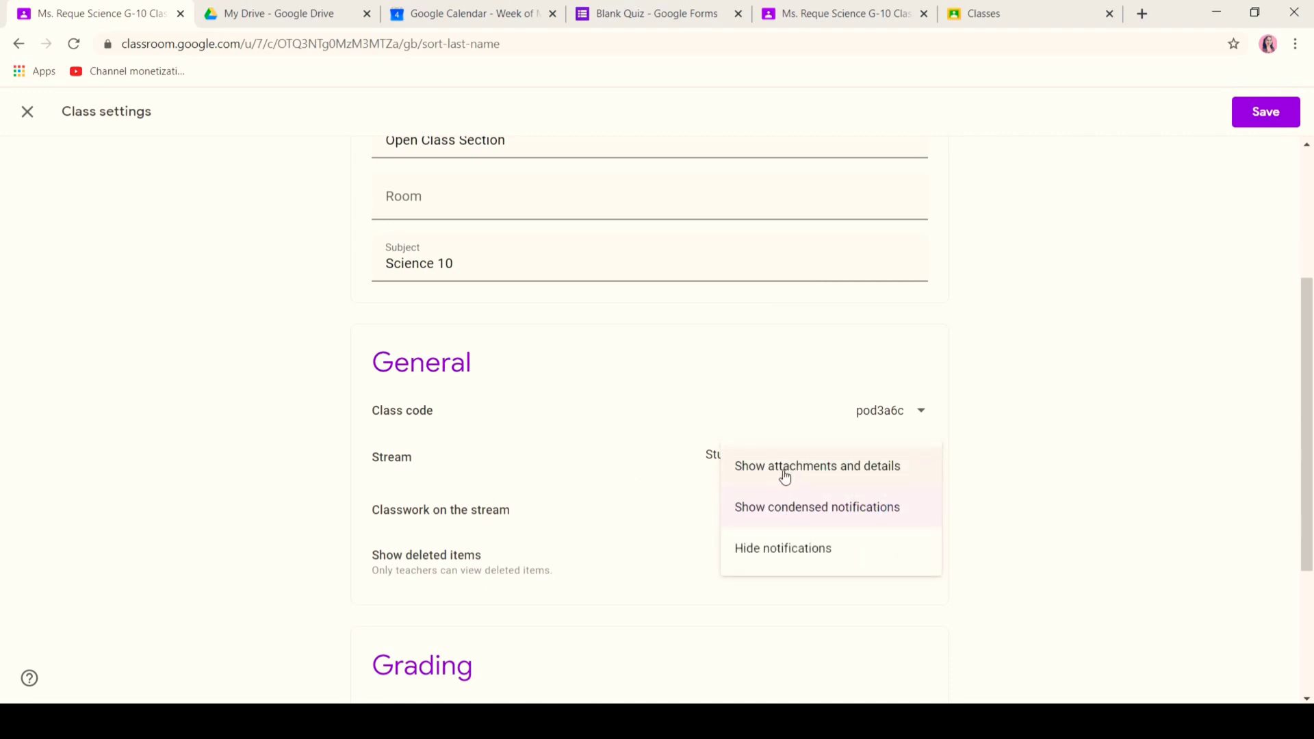
click(778, 507)
click(905, 564)
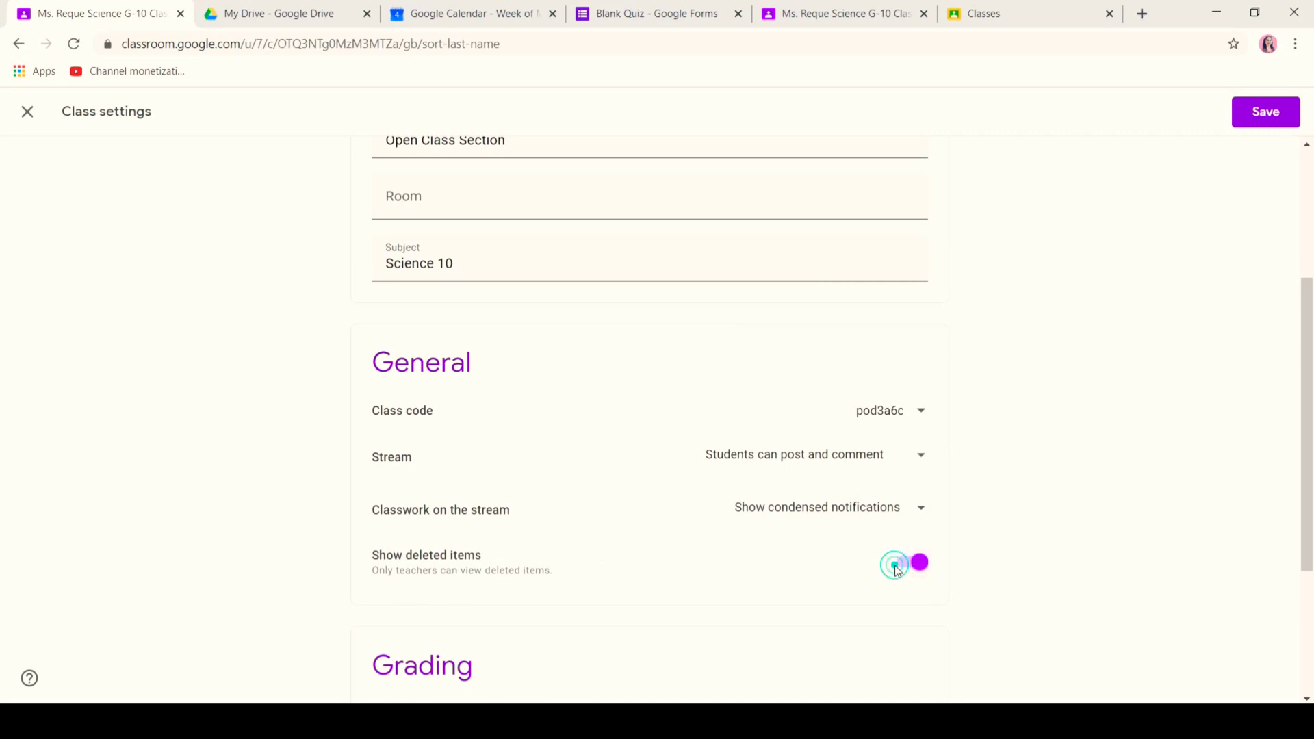
click(896, 565)
- Set overall grade calculation to Total points and show the overall grade to students
scroll(3, 534, down, 3)
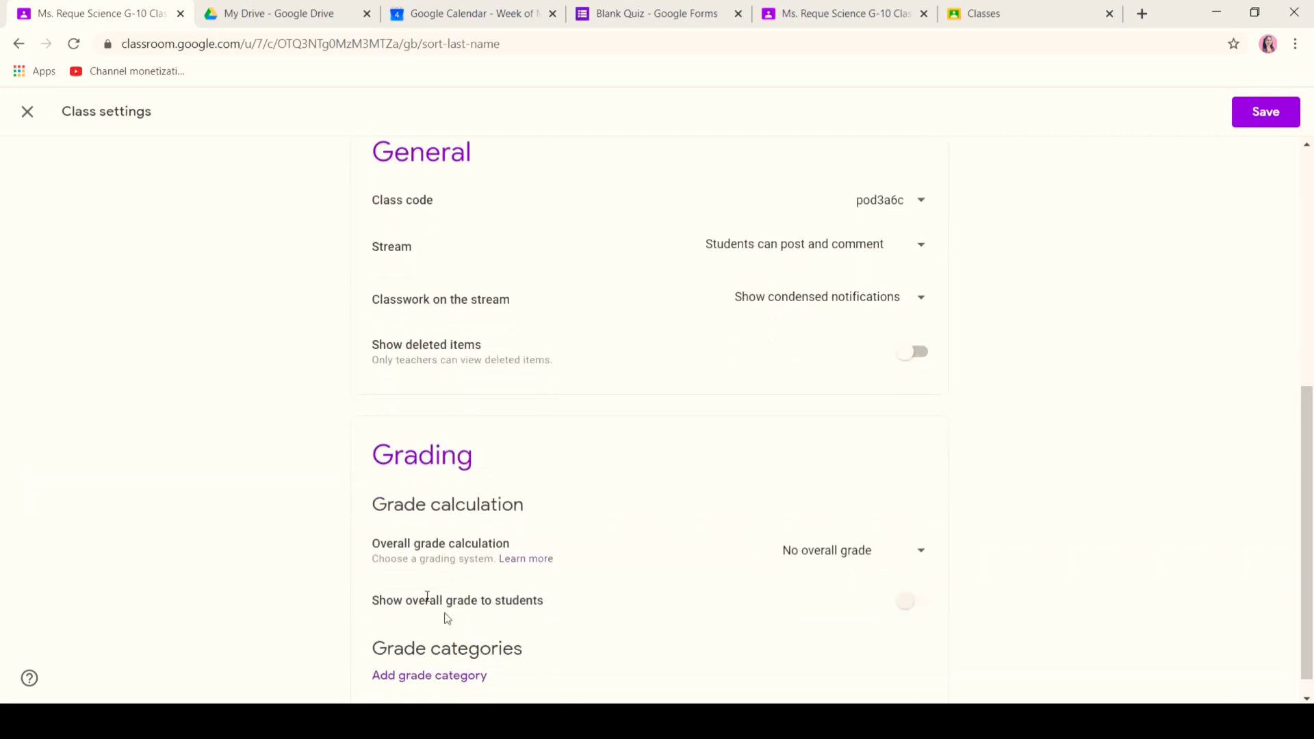
click(868, 549)
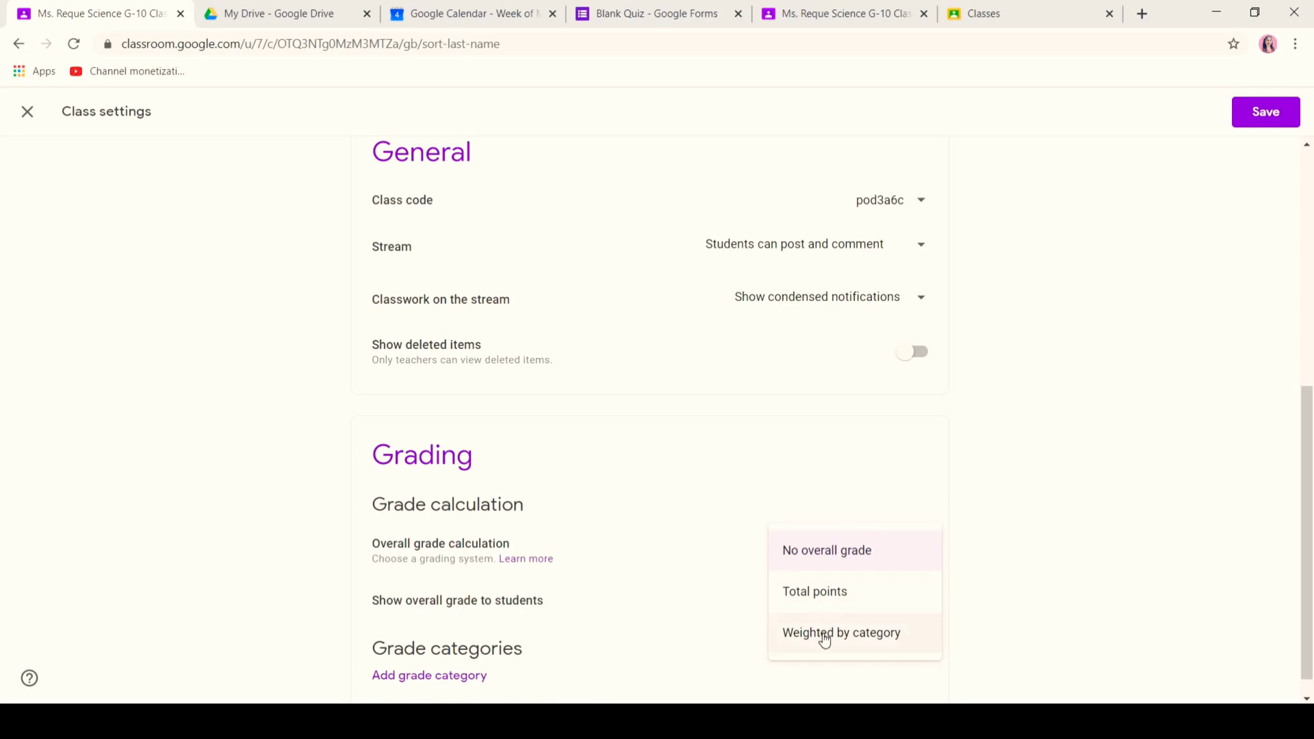
click(836, 591)
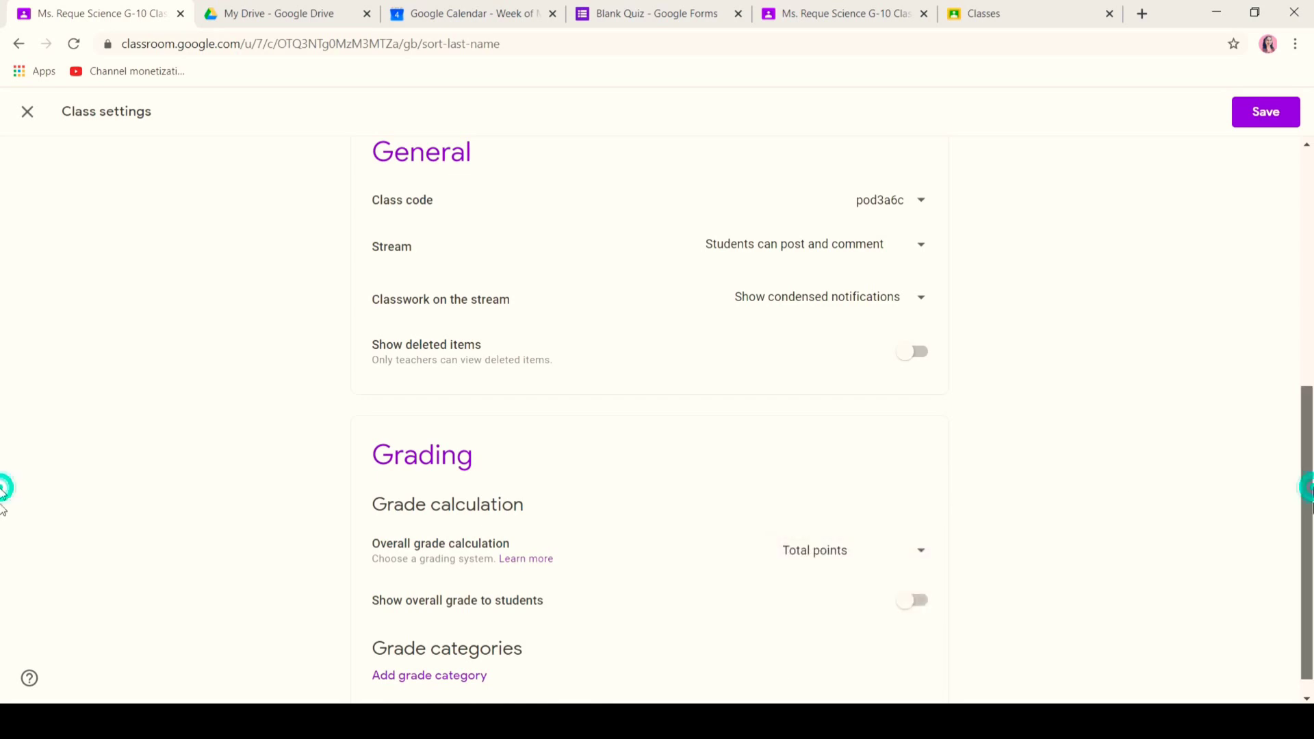
scroll(1303, 618, down, 1)
click(923, 580)
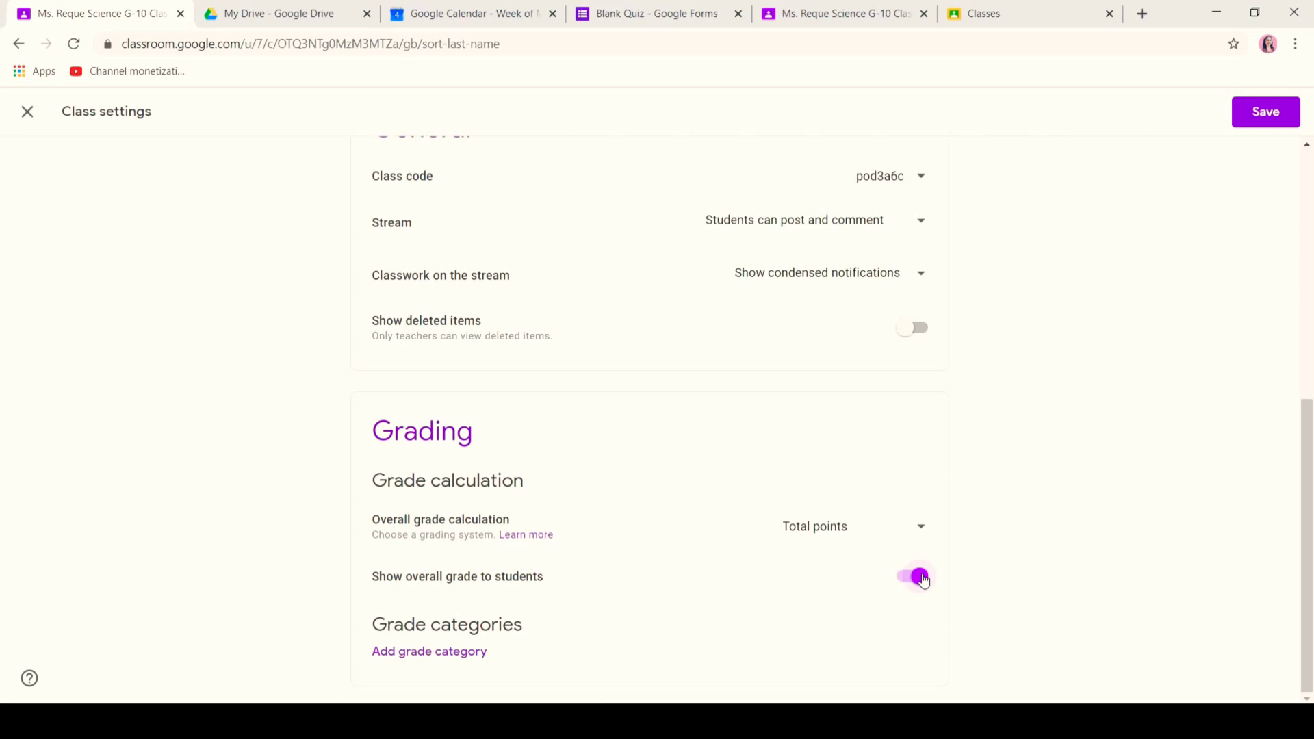